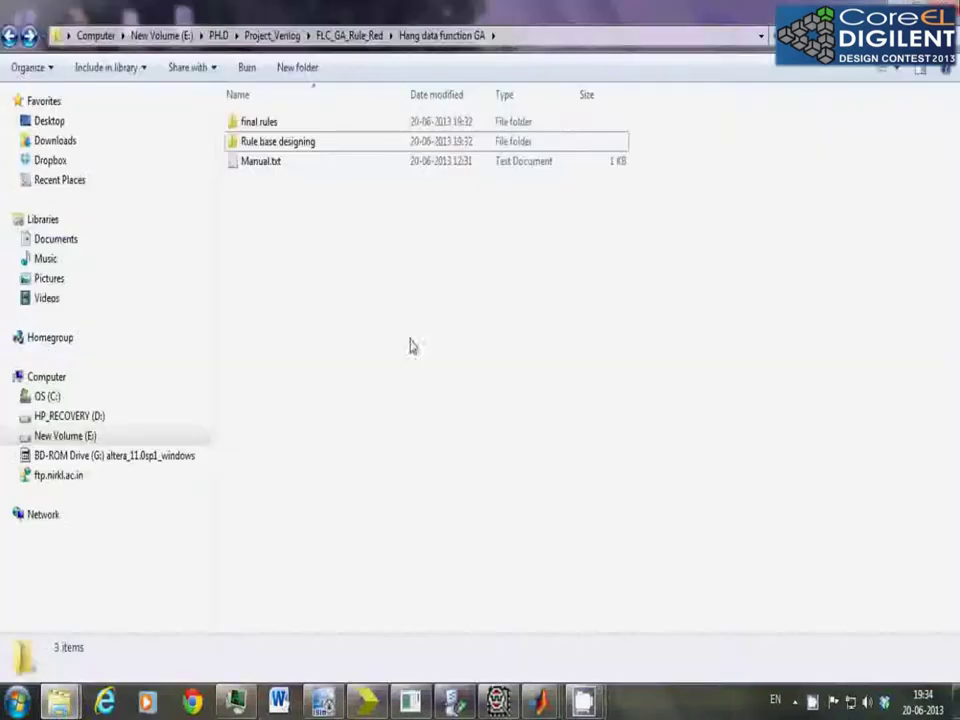
Open prog_1.c from the Rule base designing folder in Dev-C++ and maximize the editor window
{"action": "left_click", "coordinate": [278, 143]}
{"action": "double_click", "coordinate": [280, 146]}
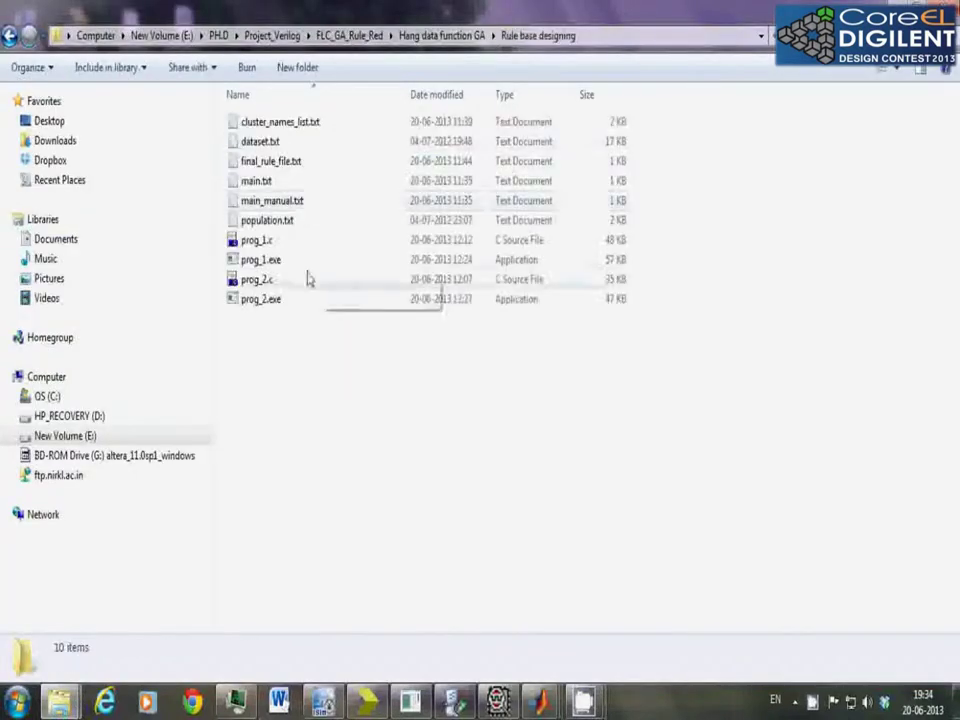
{"action": "double_click", "coordinate": [270, 242]}
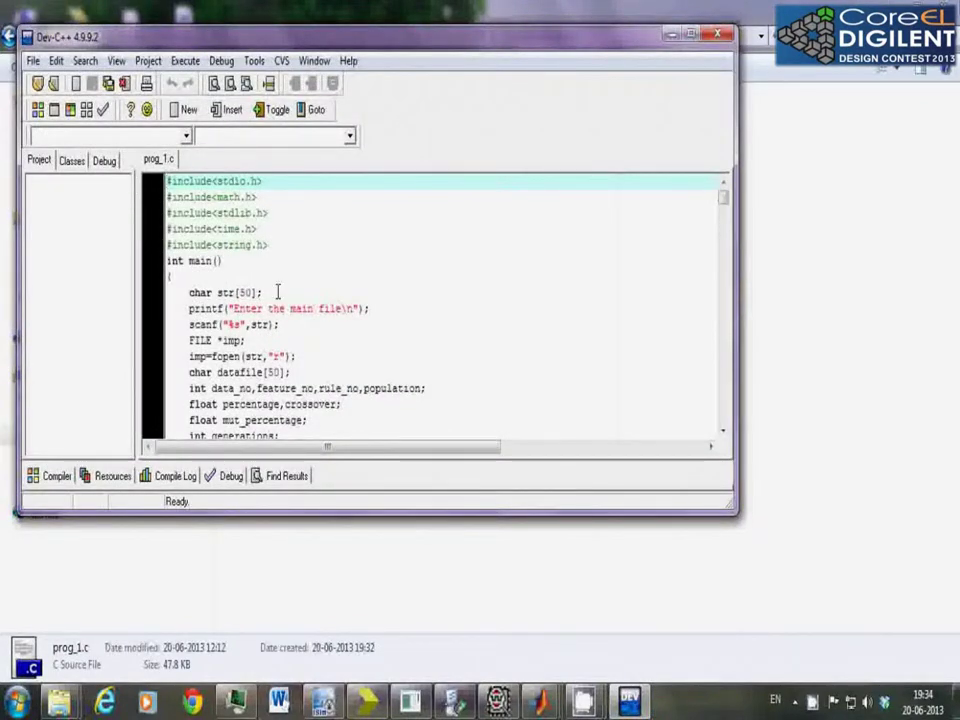
{"action": "left_click", "coordinate": [690, 34]}
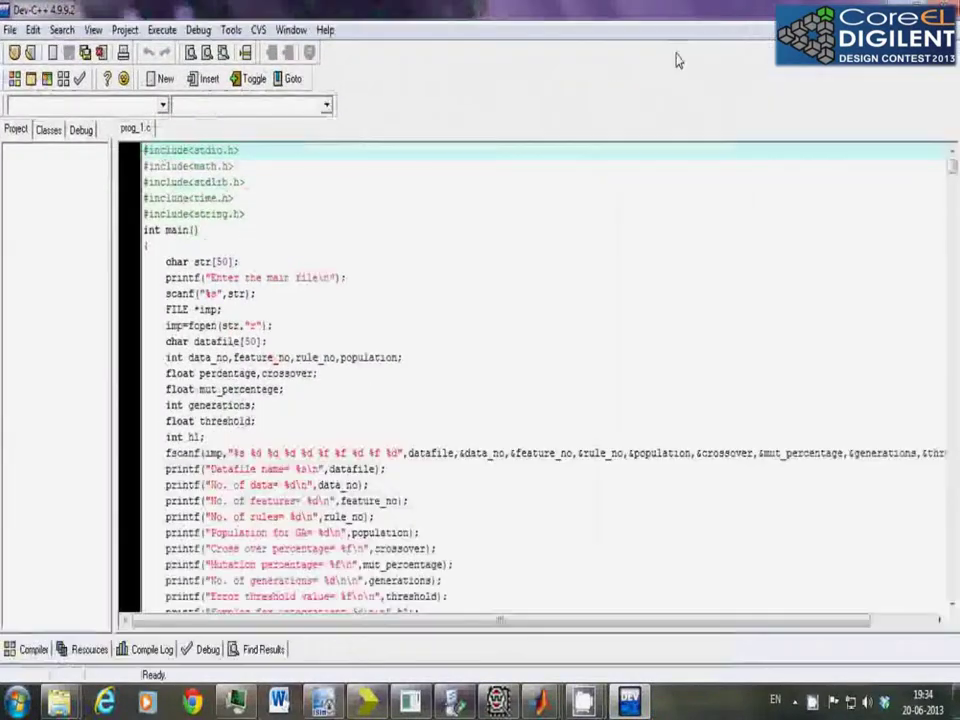
Compile and run prog_1.c, supplying main.txt as the main file
{"action": "left_click", "coordinate": [32, 78]}
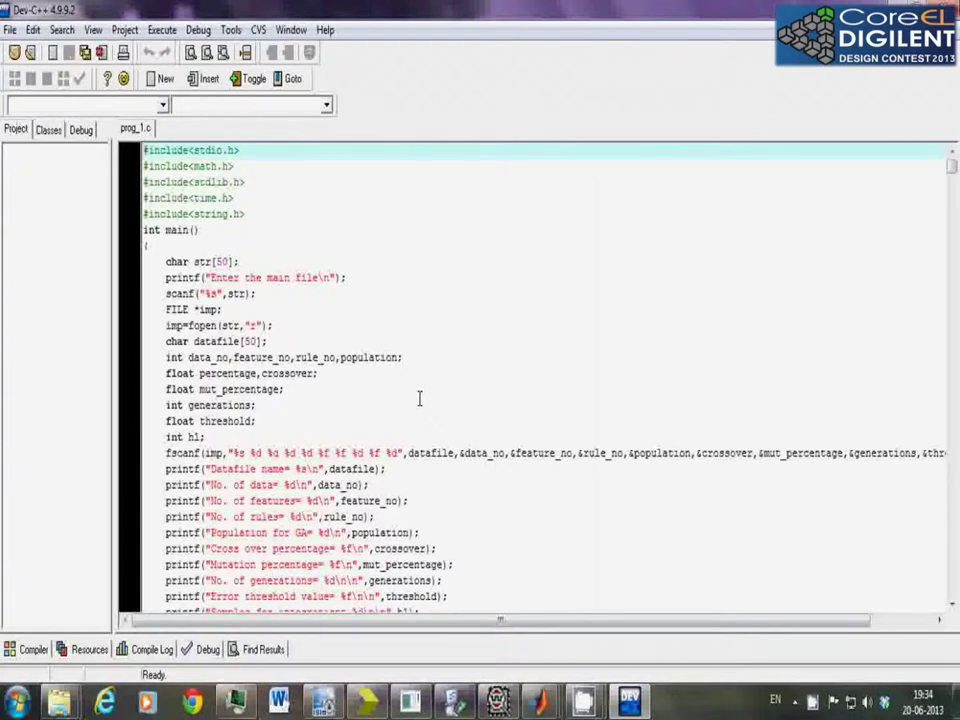
{"action": "key", "text": "ctrl+F10"}
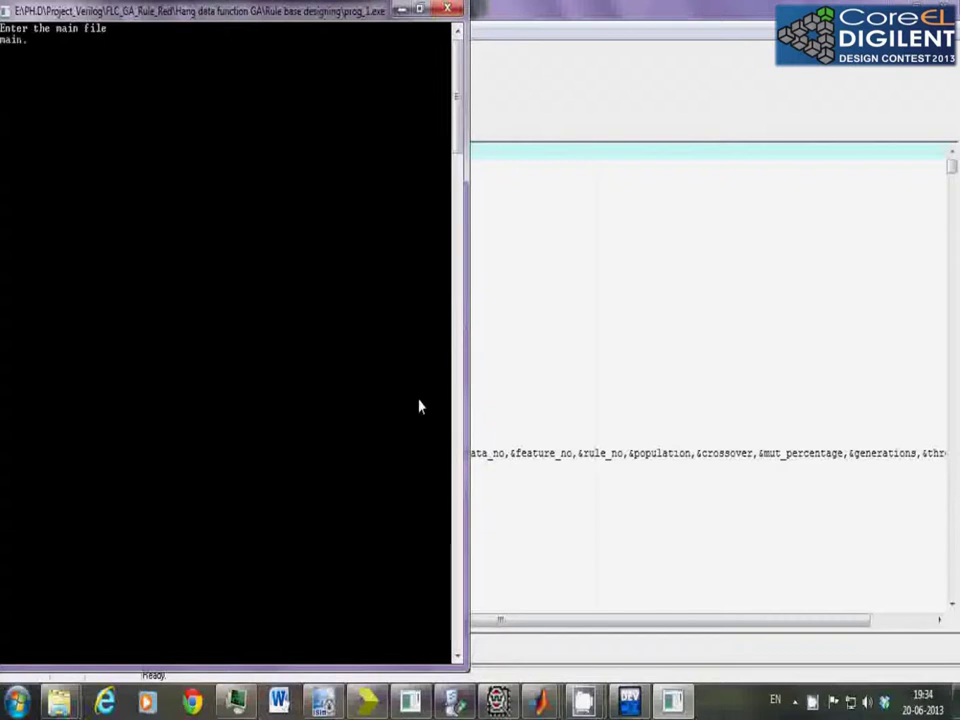
{"action": "type", "text": "main.txt"}
{"action": "key", "text": "Return"}
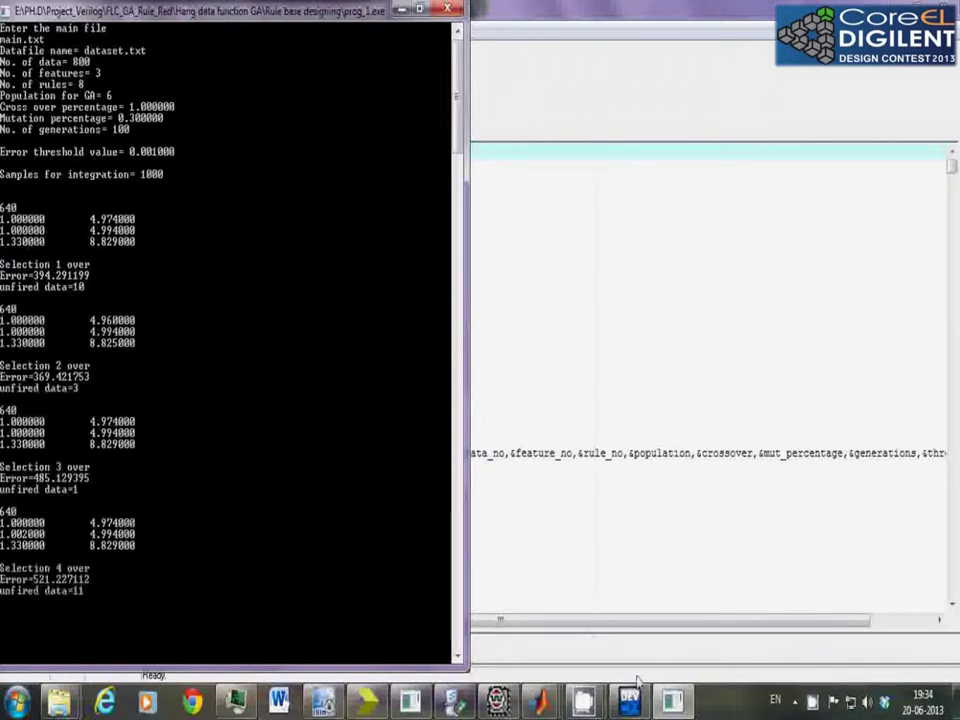
{"action": "mouse_move", "coordinate": [585, 700]}
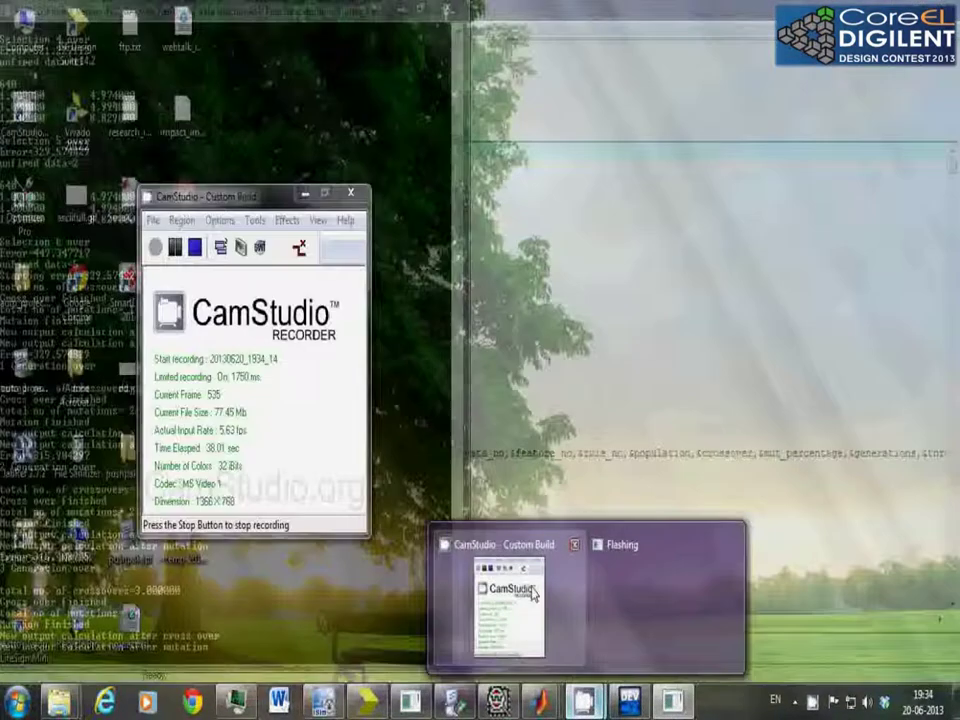
{"action": "left_click", "coordinate": [525, 590]}
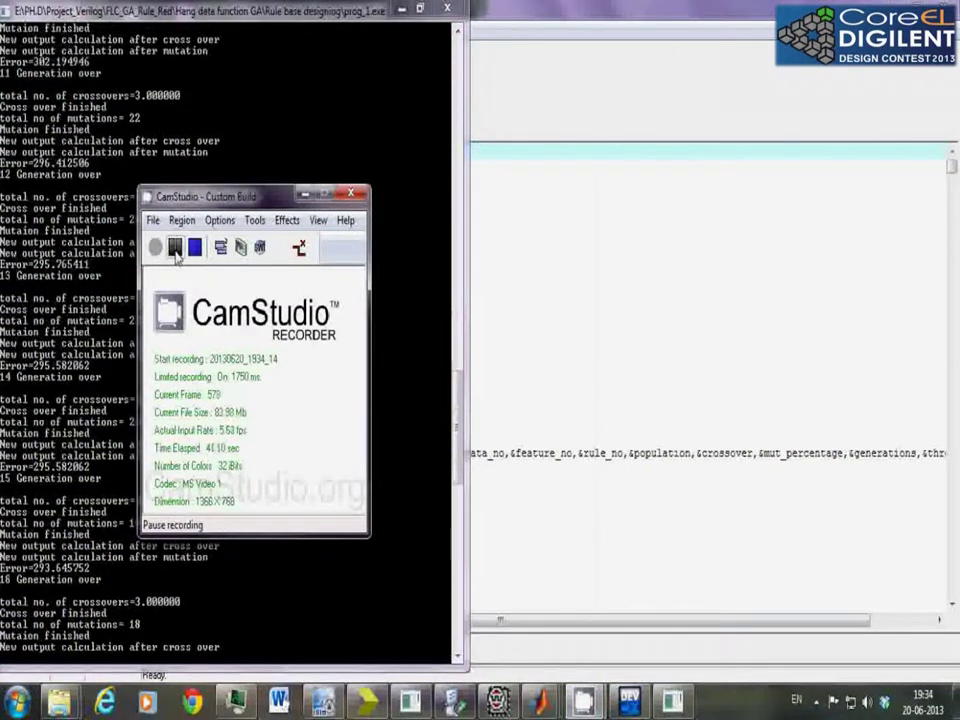
{"action": "left_click", "coordinate": [176, 248]}
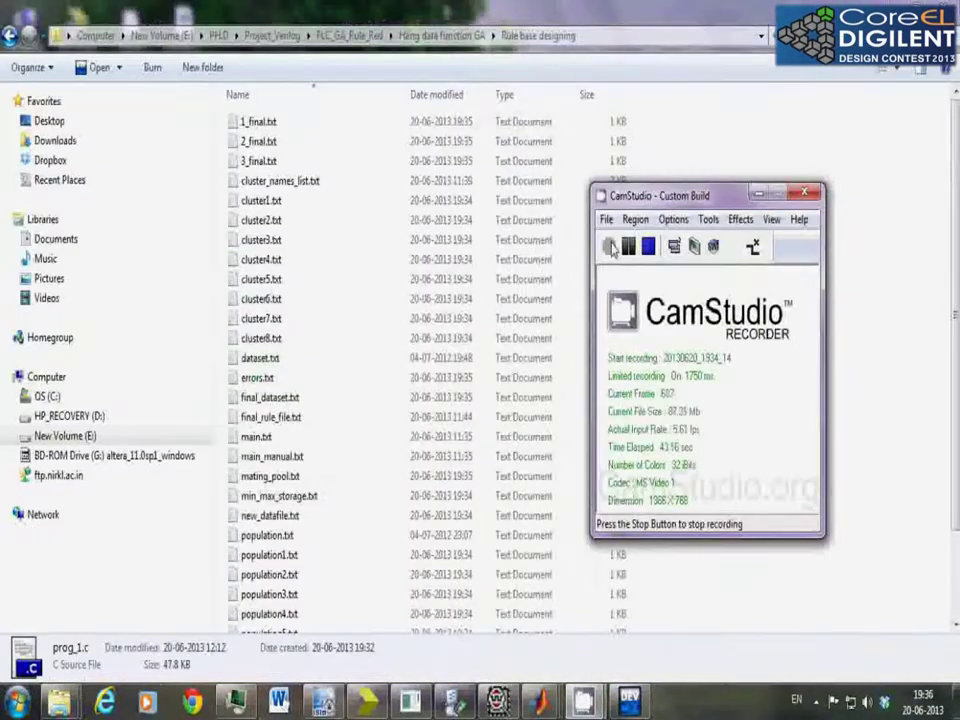
Look through the final, cluster and population text files in the Rule base designing folder
{"action": "left_click", "coordinate": [236, 123]}
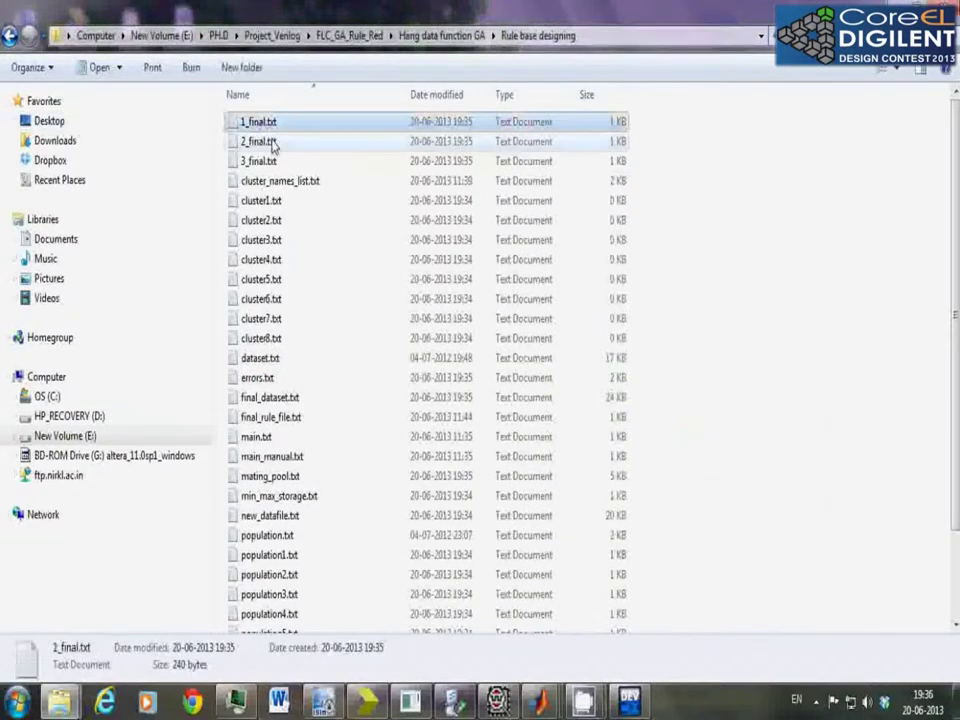
{"action": "left_click", "coordinate": [252, 142]}
{"action": "left_click", "coordinate": [258, 161]}
{"action": "left_click", "coordinate": [250, 181]}
{"action": "left_click", "coordinate": [252, 200]}
{"action": "left_click", "coordinate": [254, 220]}
{"action": "left_click", "coordinate": [262, 240]}
{"action": "left_click", "coordinate": [277, 260]}
{"action": "scroll", "coordinate": [285, 358], "scroll_direction": "down", "scroll_amount": 2}
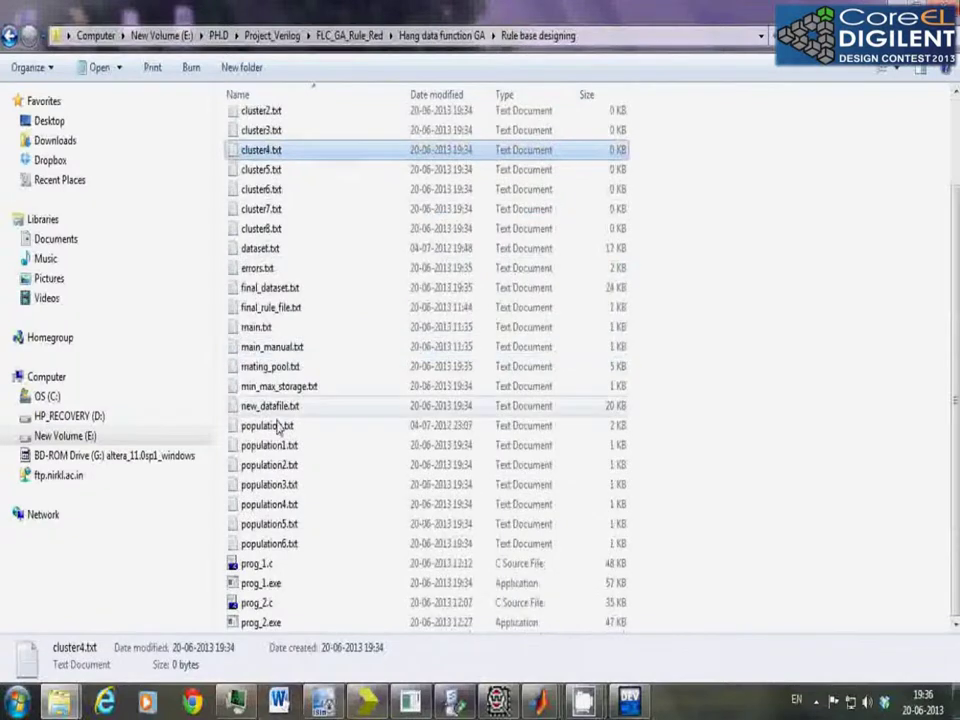
{"action": "left_click", "coordinate": [276, 427]}
Open prog_2.c from the same folder in Dev-C++, then compile and run it with main.txt as the main file
{"action": "left_click", "coordinate": [262, 566]}
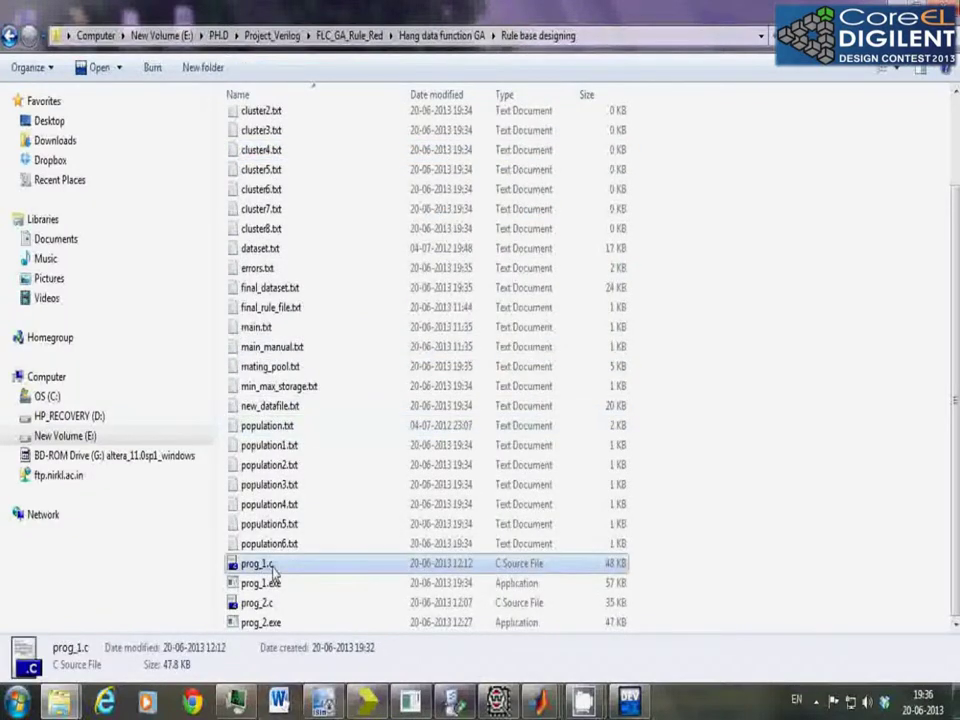
{"action": "double_click", "coordinate": [258, 605]}
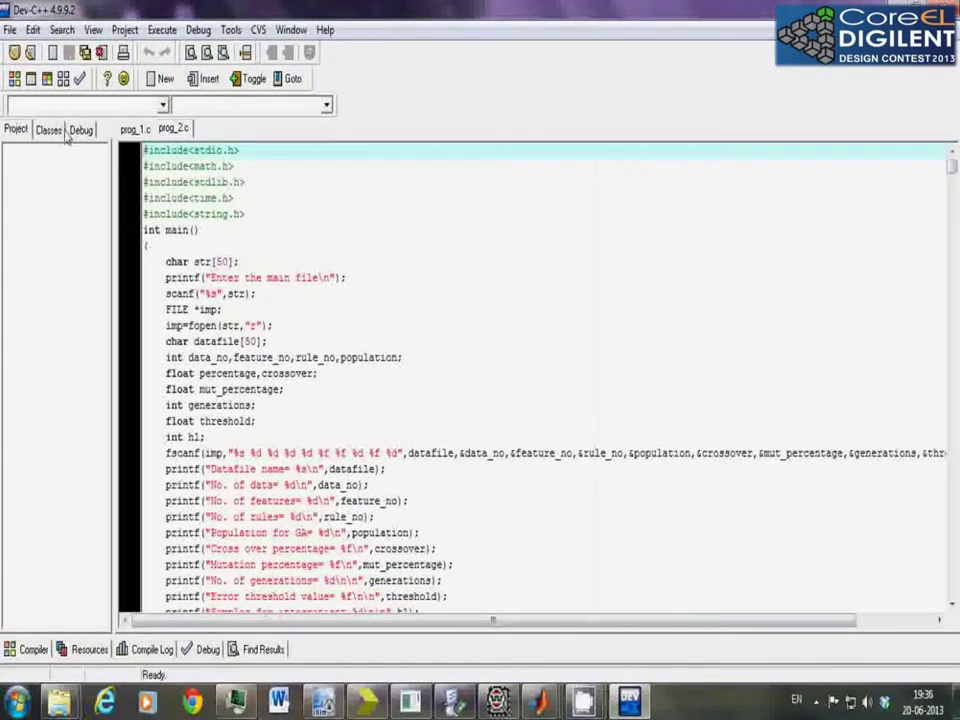
{"action": "left_click", "coordinate": [46, 80]}
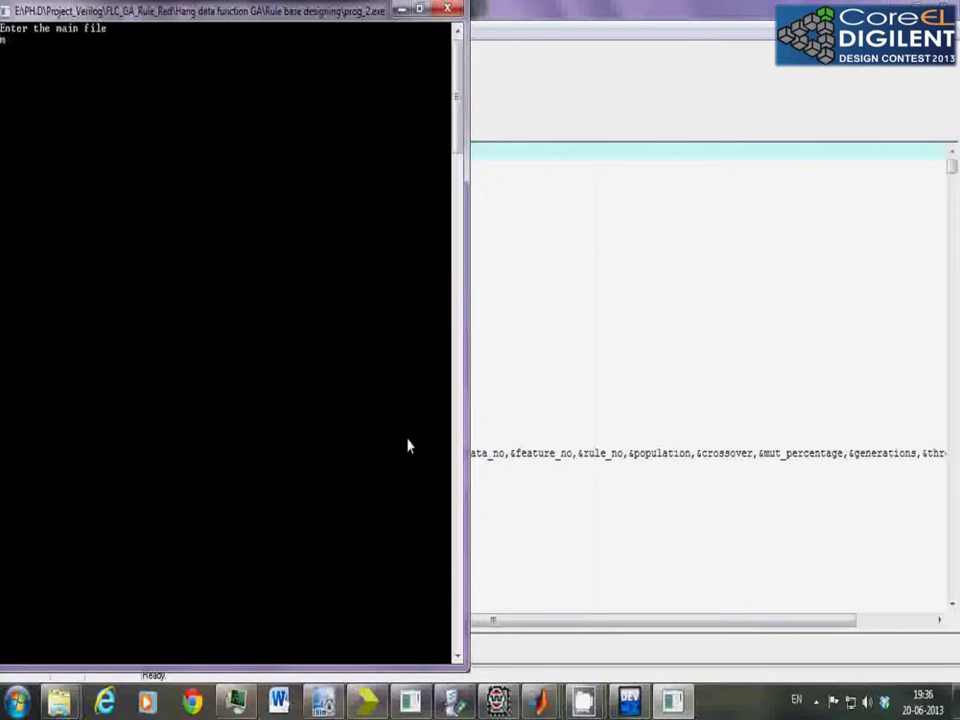
{"action": "type", "text": "main.txt"}
{"action": "key", "text": "Return"}
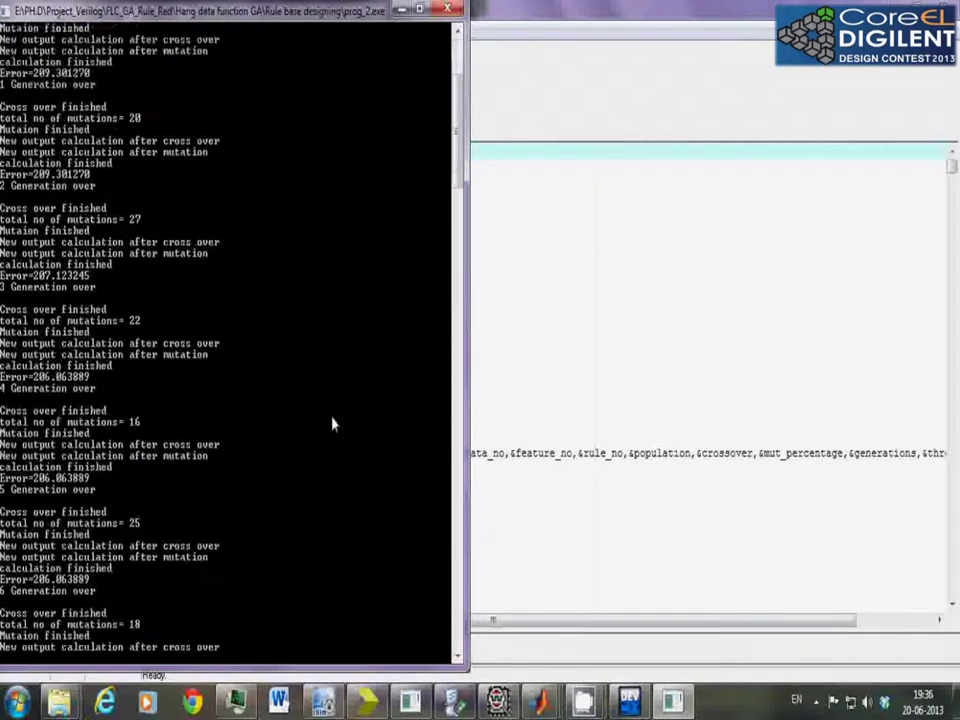
{"action": "mouse_move", "coordinate": [584, 700]}
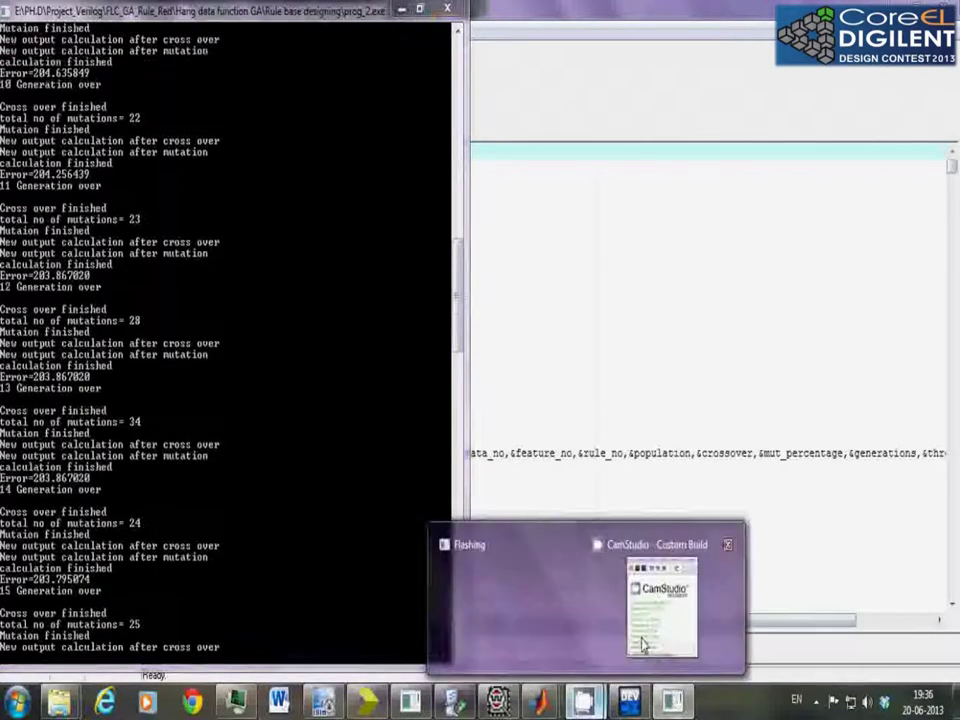
{"action": "left_click", "coordinate": [643, 645]}
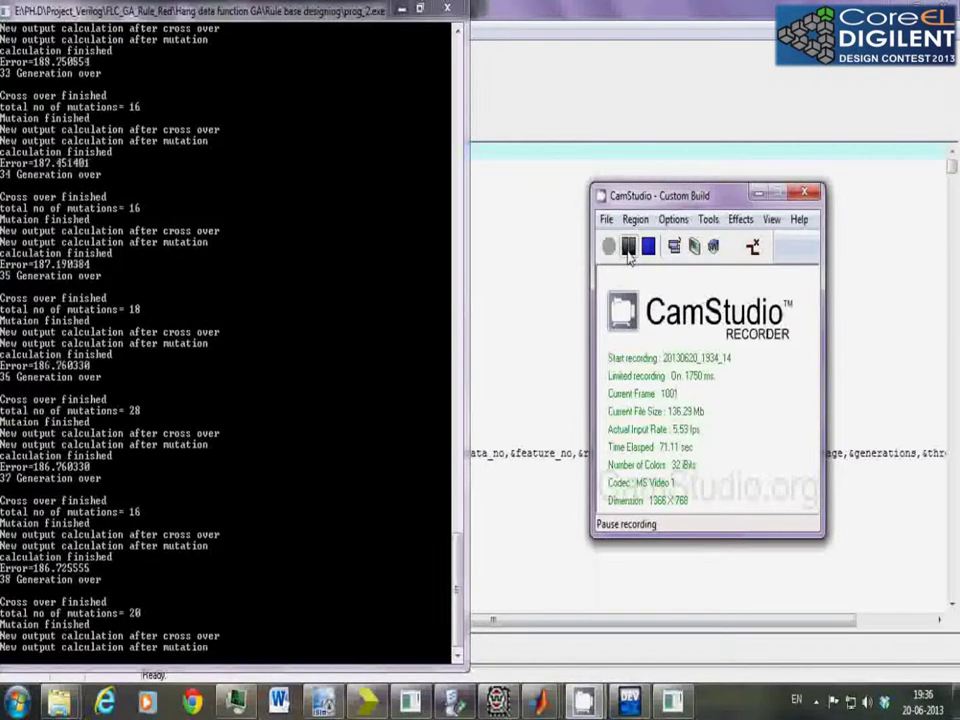
{"action": "left_click", "coordinate": [629, 250]}
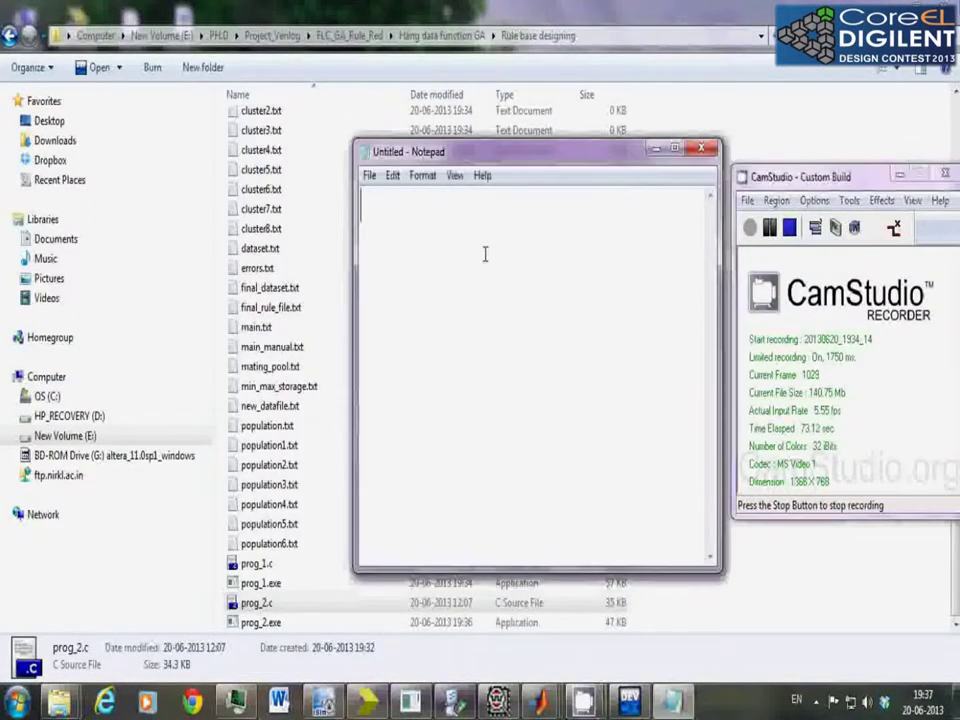
Write the note "for more no of iterations we ran prog.2" in the blank Notepad document, followed by an empty line
{"action": "type", "text": "for "}
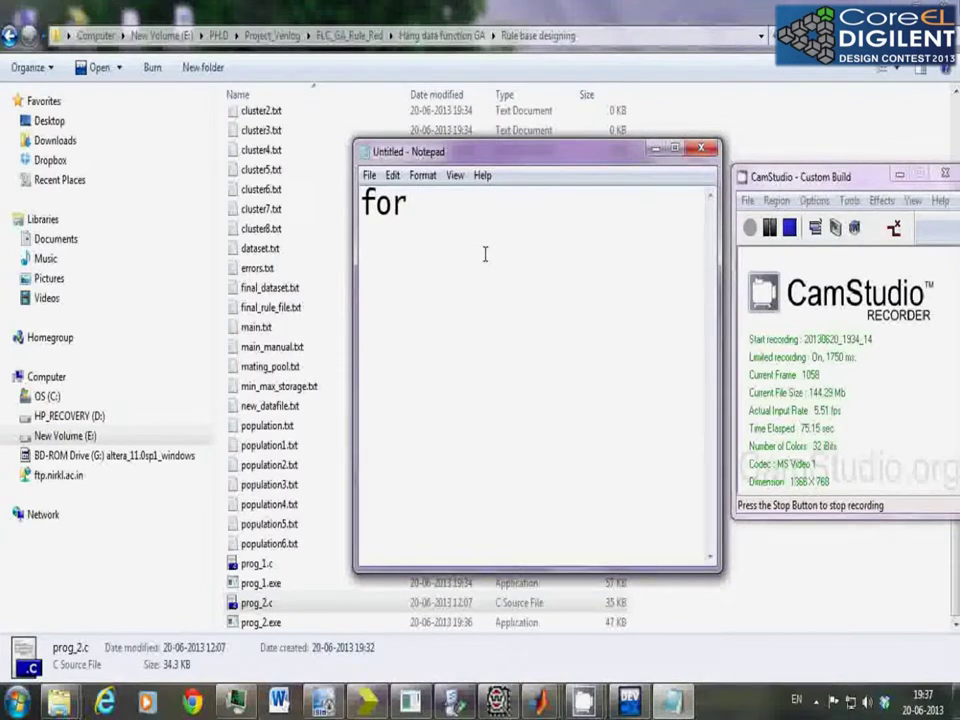
{"action": "type", "text": "more no of itera"}
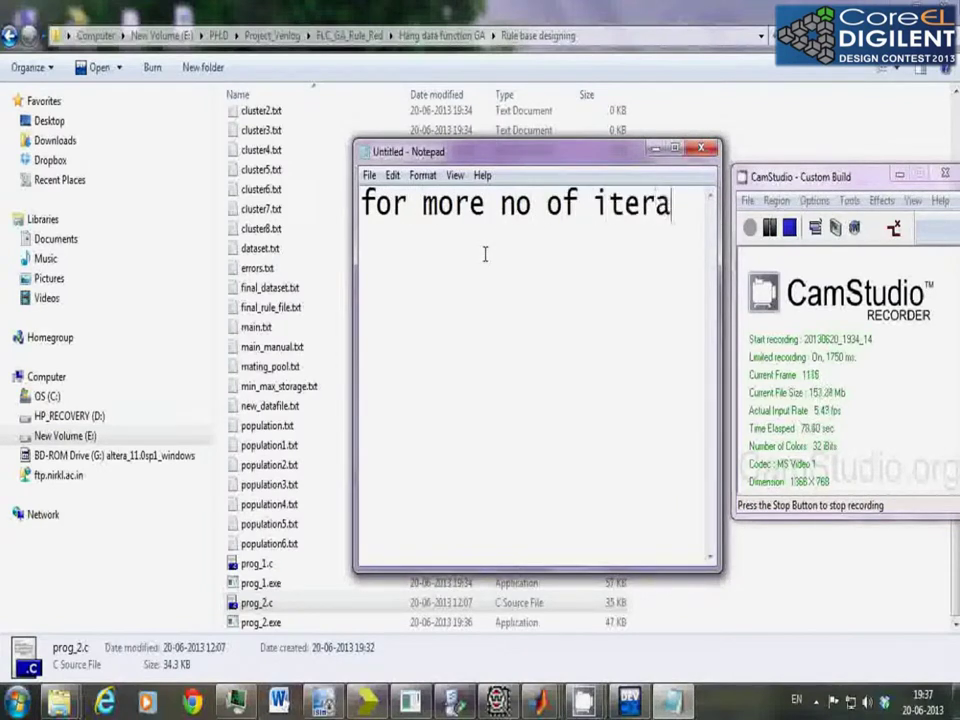
{"action": "type", "text": "tions "}
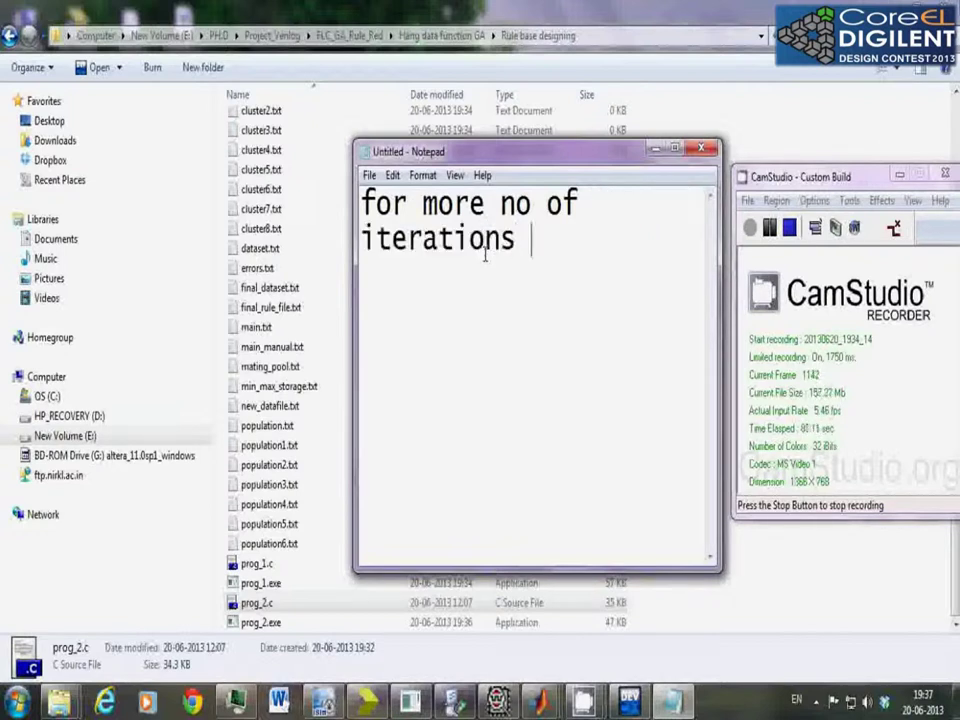
{"action": "type", "text": "we ran "}
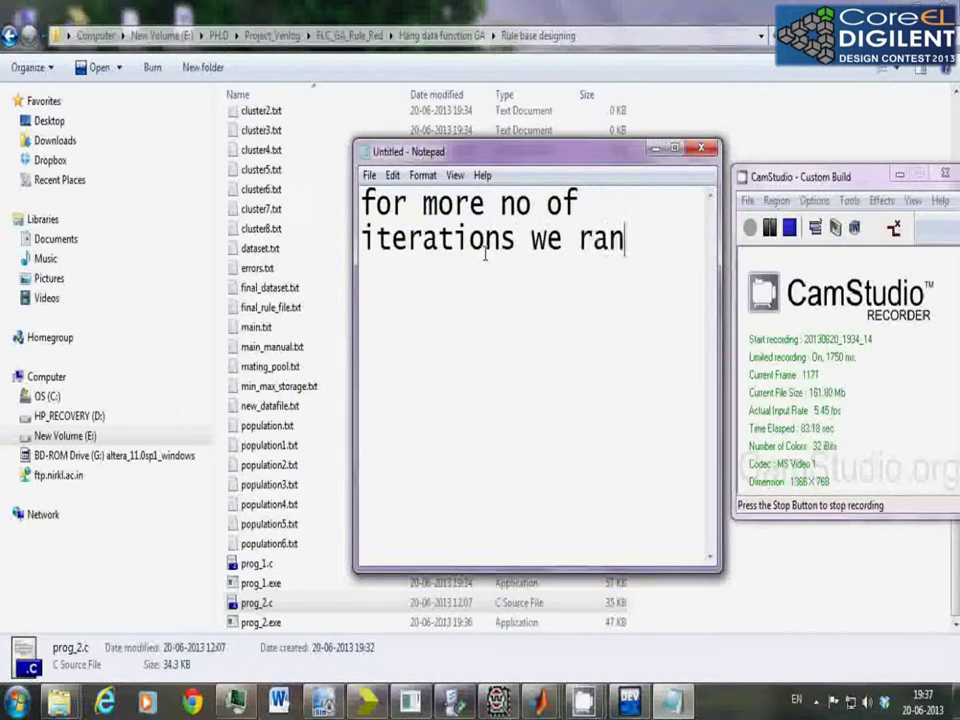
{"action": "type", "text": "prog"}
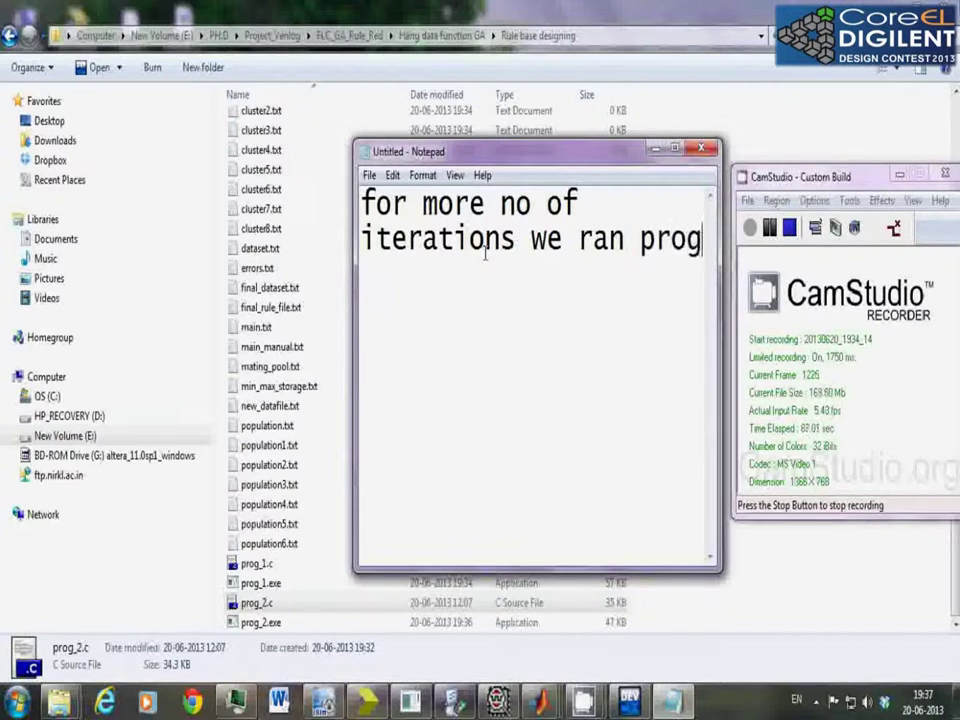
{"action": "type", "text": ".2"}
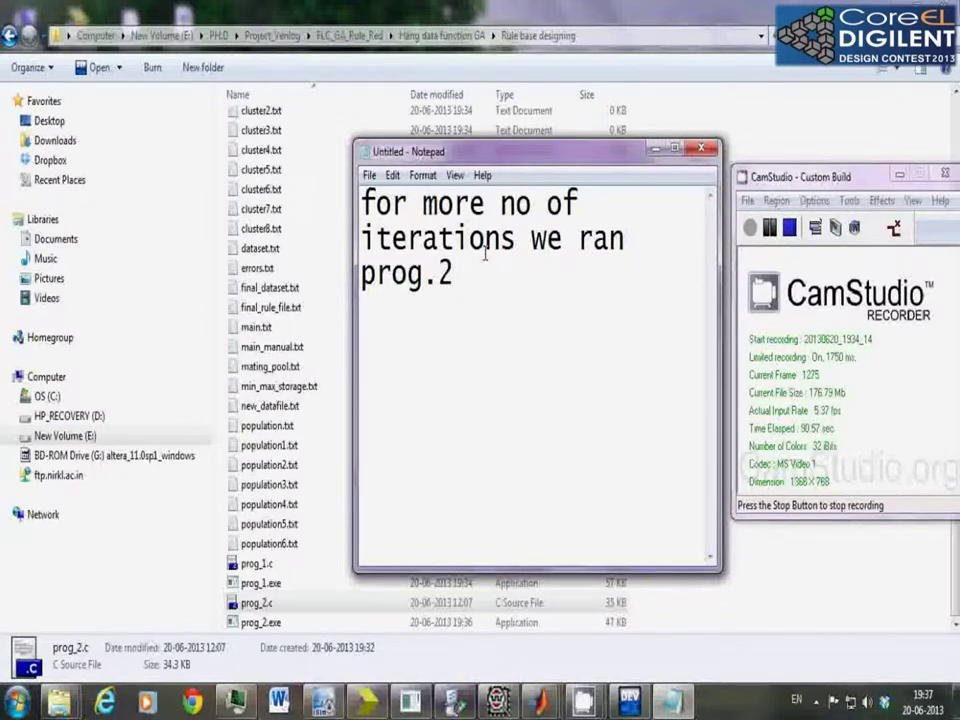
{"action": "key", "text": "Return"}
{"action": "key", "text": "Return"}
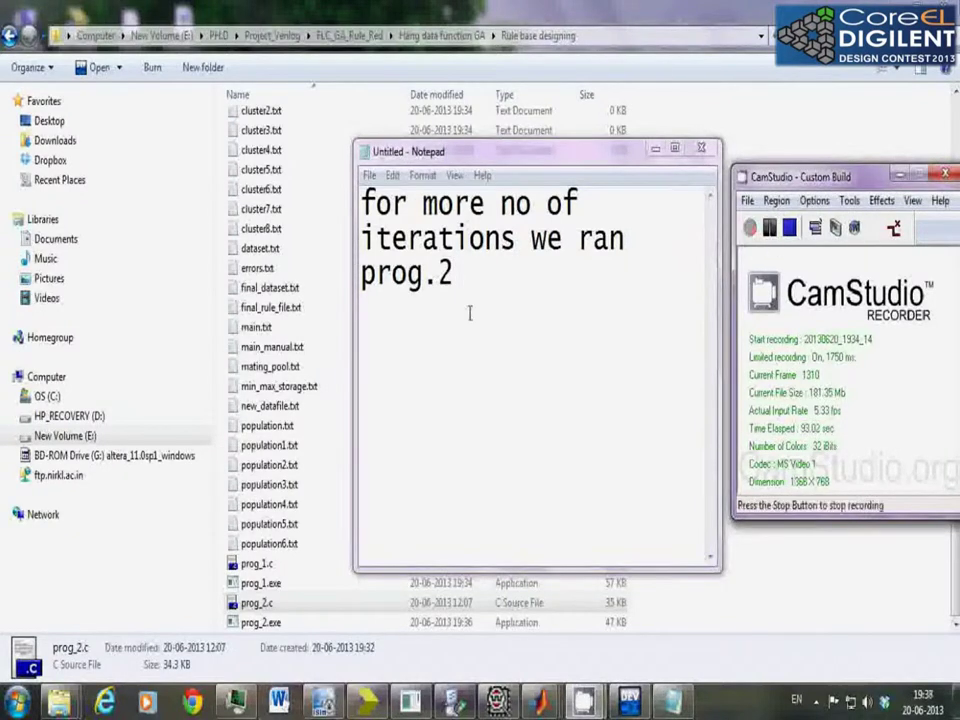
Add a second paragraph to the note reading "we ca continue this for more no of iterations"
{"action": "type", "text": "we"}
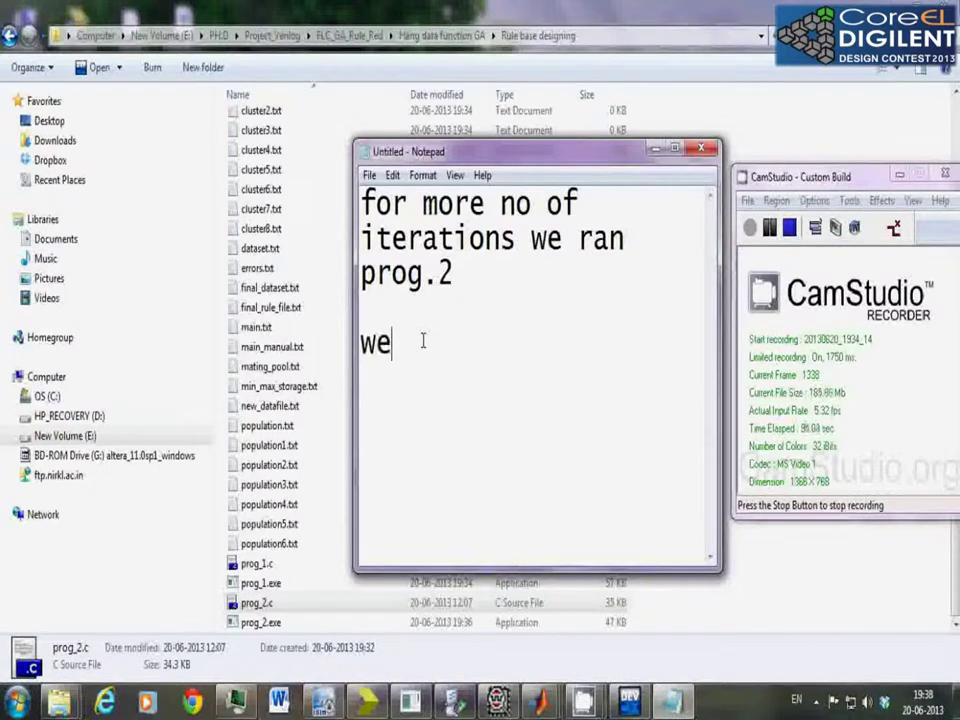
{"action": "type", "text": " ca cont"}
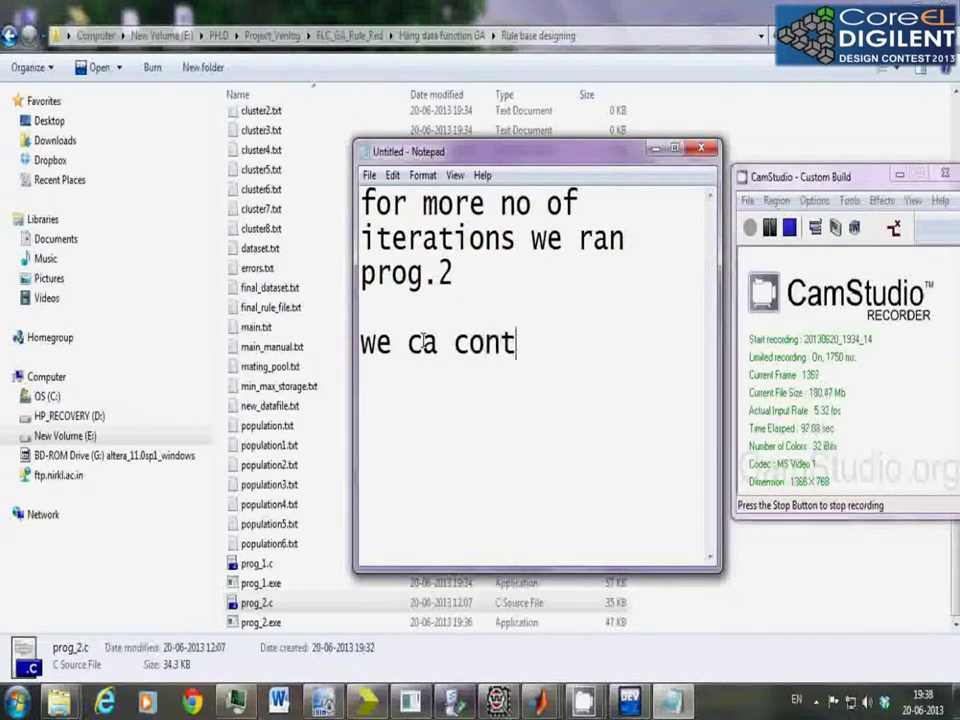
{"action": "type", "text": "inue this for "}
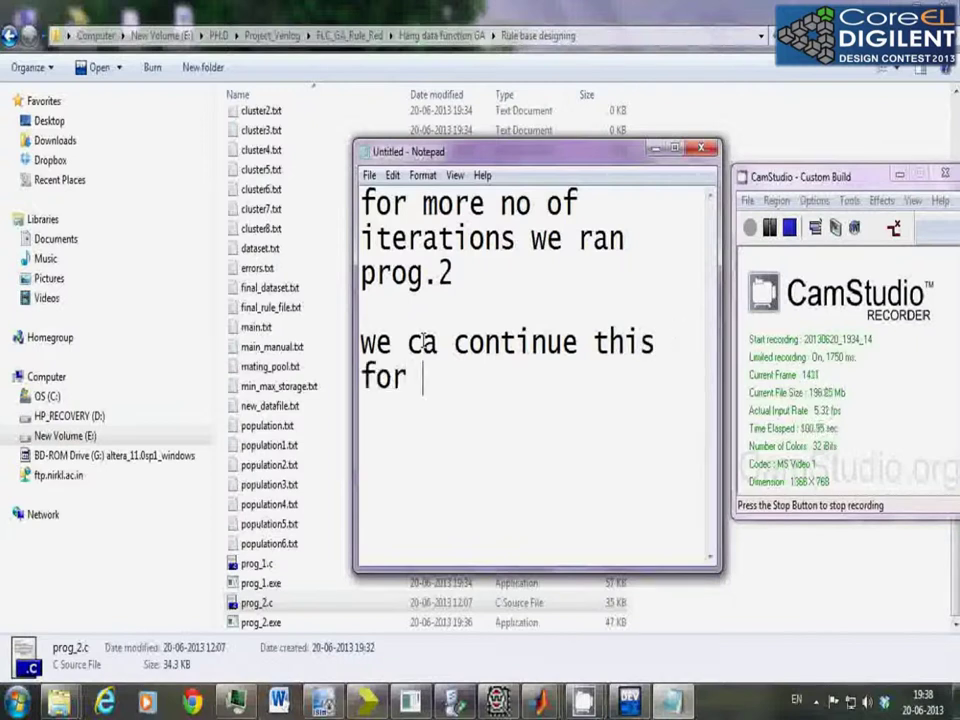
{"action": "type", "text": "more no o"}
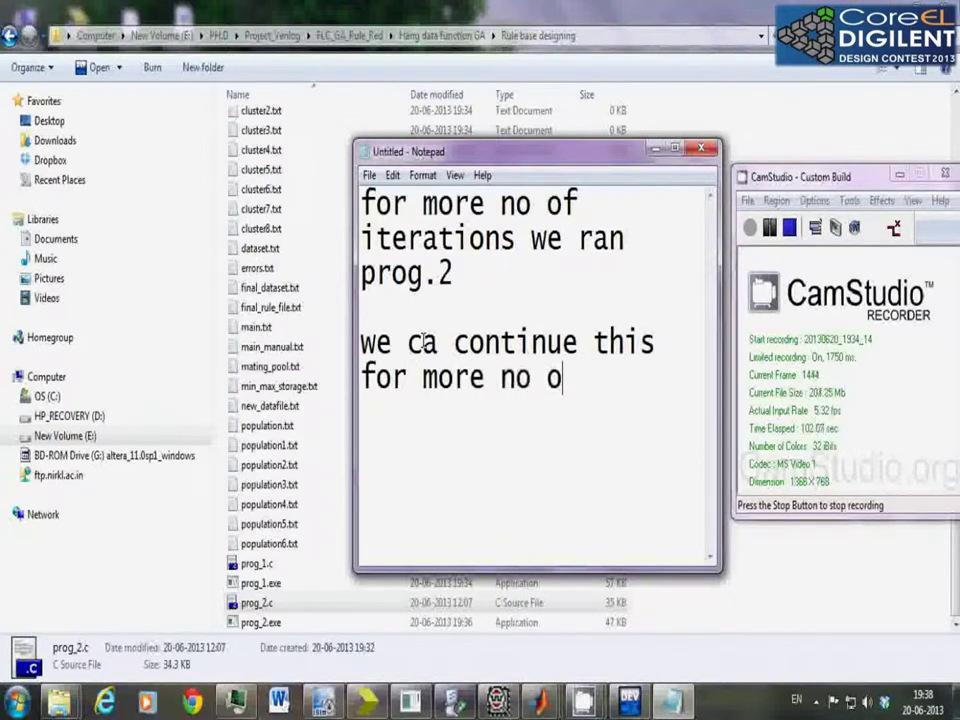
{"action": "type", "text": "f it"}
{"action": "key", "text": "BackSpace"}
{"action": "key", "text": "BackSpace"}
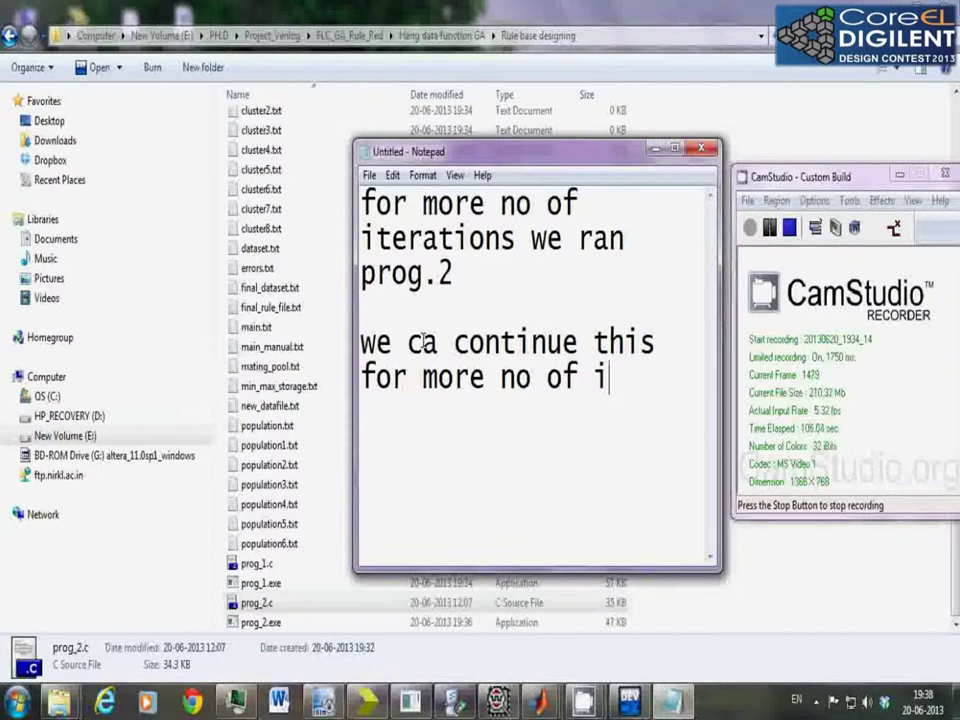
{"action": "type", "text": "iterations"}
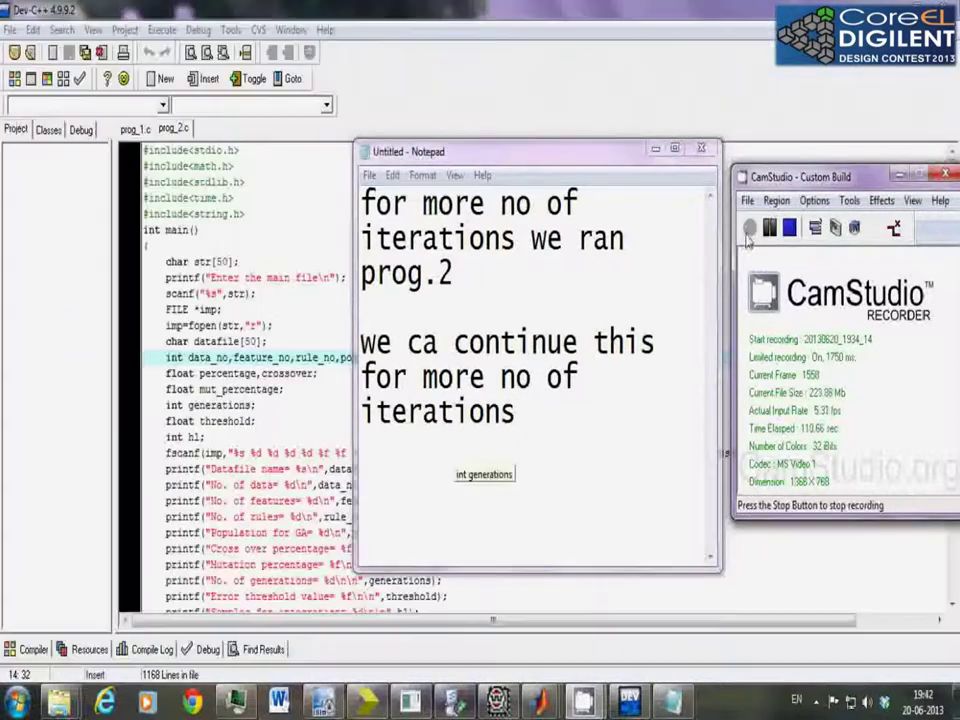
Add a third paragraph to the Notepad note reading "now let us check the error file"
{"action": "left_click", "coordinate": [394, 488]}
{"action": "type", "text": "n"}
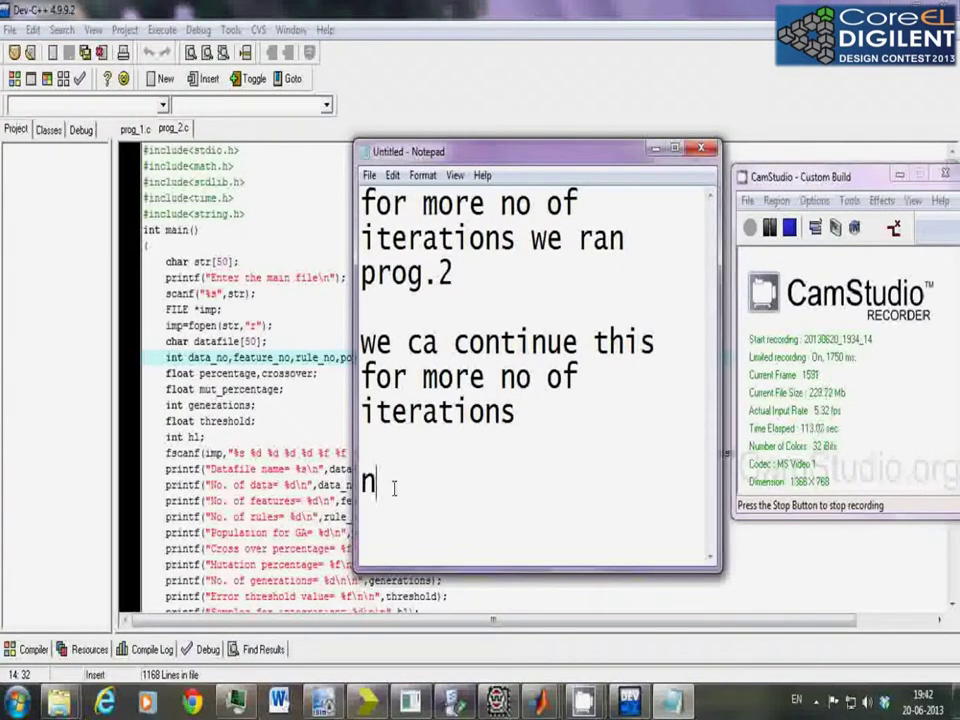
{"action": "type", "text": "ow le"}
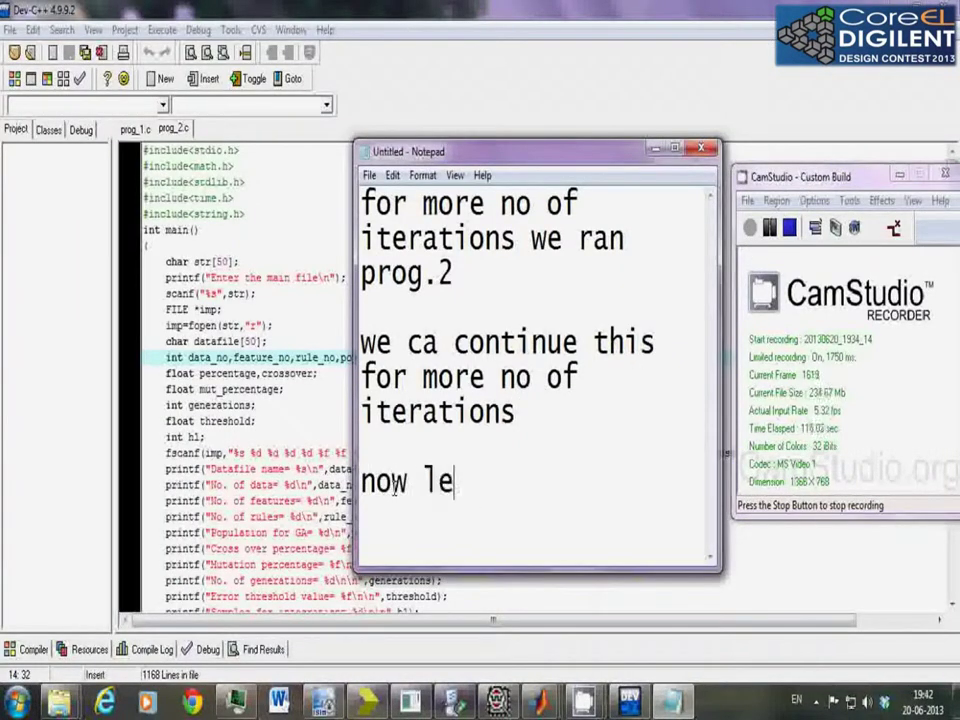
{"action": "type", "text": "t us chec"}
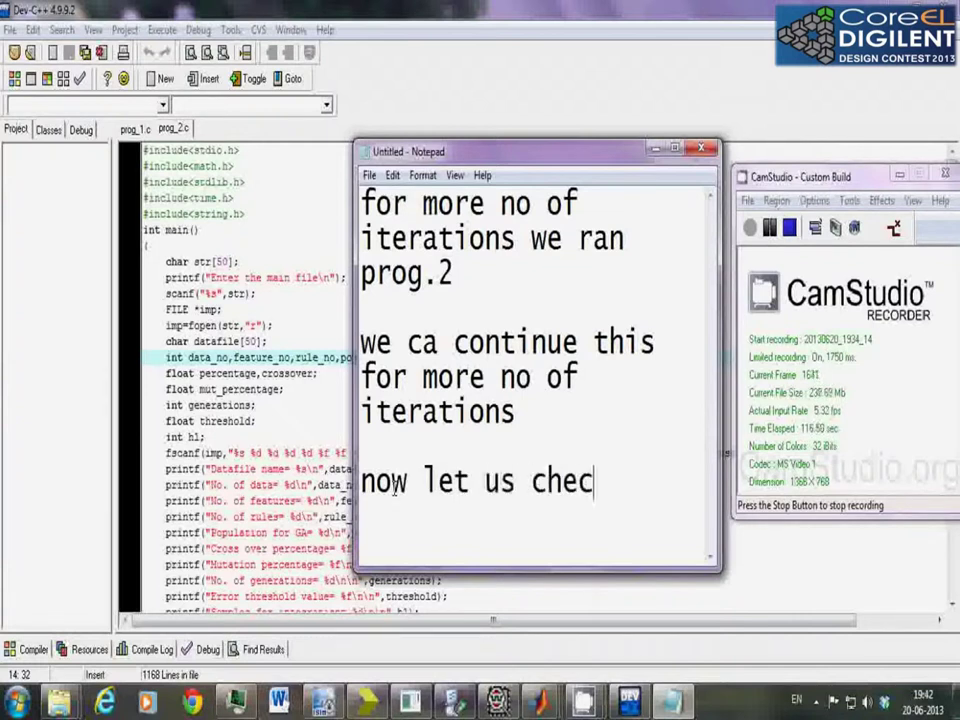
{"action": "type", "text": "k the e"}
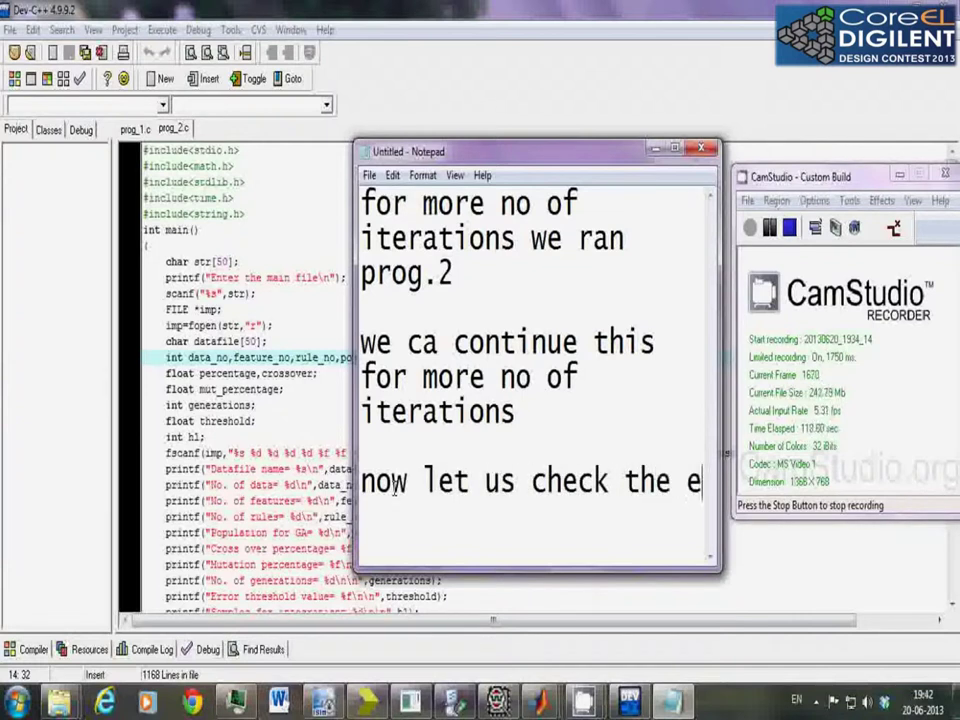
{"action": "type", "text": "rror file"}
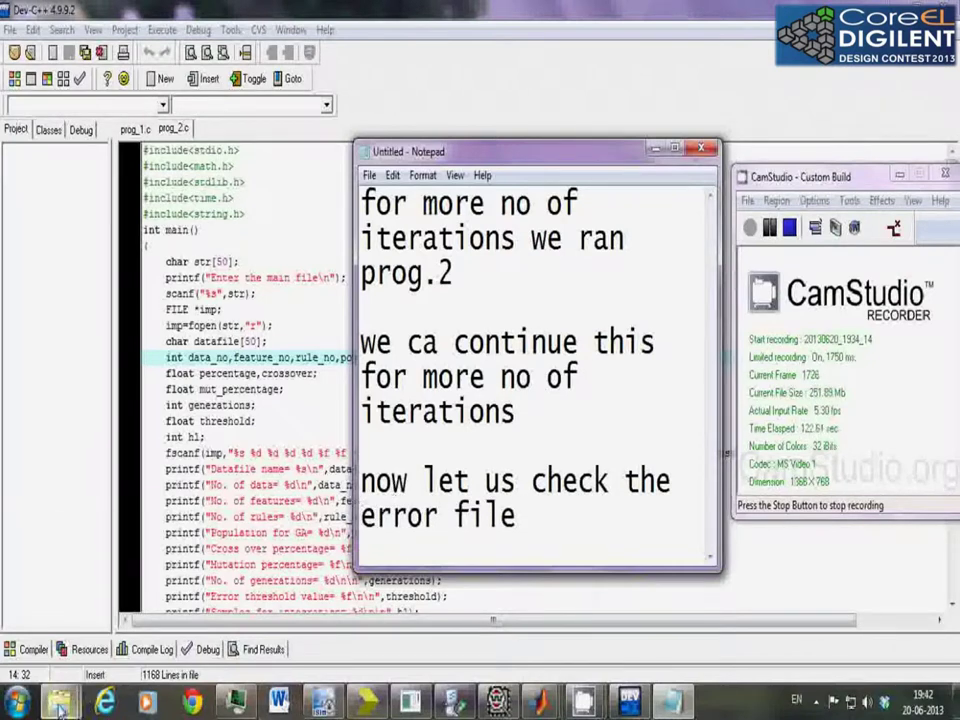
Open errors.txt from the Rule base designing folder and read through the error values to the end of the file
{"action": "mouse_move", "coordinate": [59, 703]}
{"action": "left_click", "coordinate": [193, 617]}
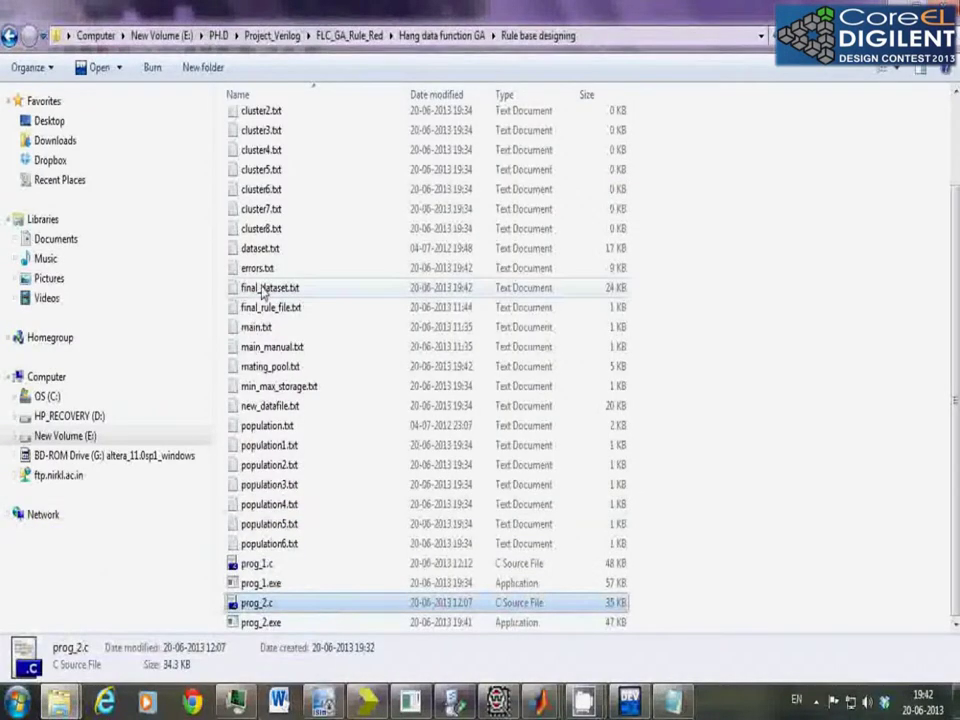
{"action": "left_click", "coordinate": [262, 272]}
{"action": "right_click", "coordinate": [262, 272]}
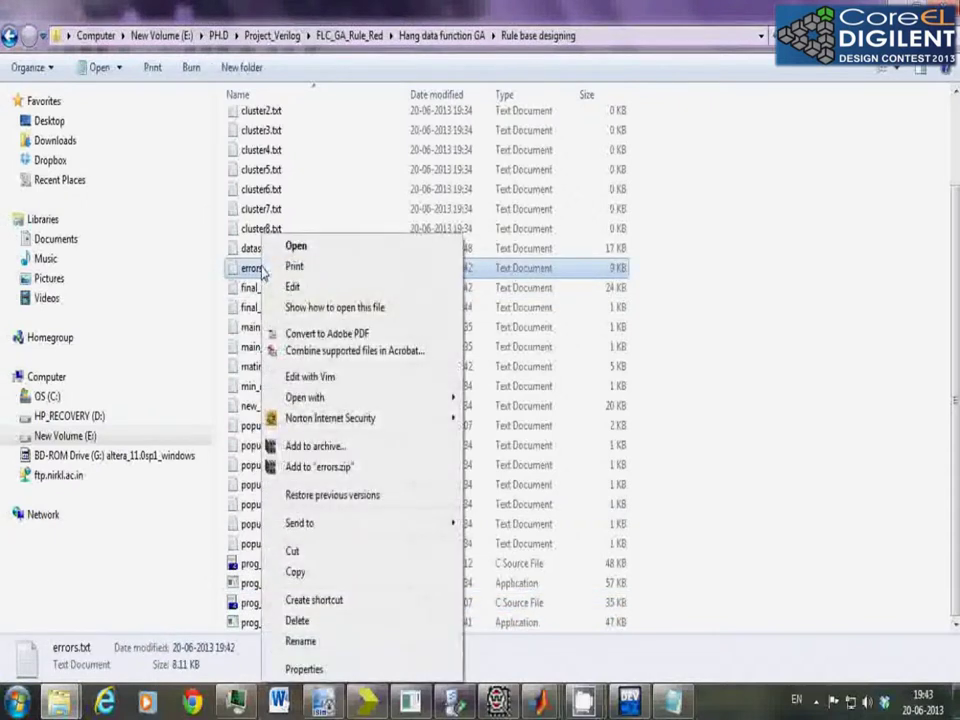
{"action": "left_click", "coordinate": [250, 275]}
{"action": "double_click", "coordinate": [250, 273]}
{"action": "scroll", "coordinate": [598, 236], "scroll_direction": "down", "scroll_amount": 15}
{"action": "scroll", "coordinate": [498, 374], "scroll_direction": "down", "scroll_amount": 20}
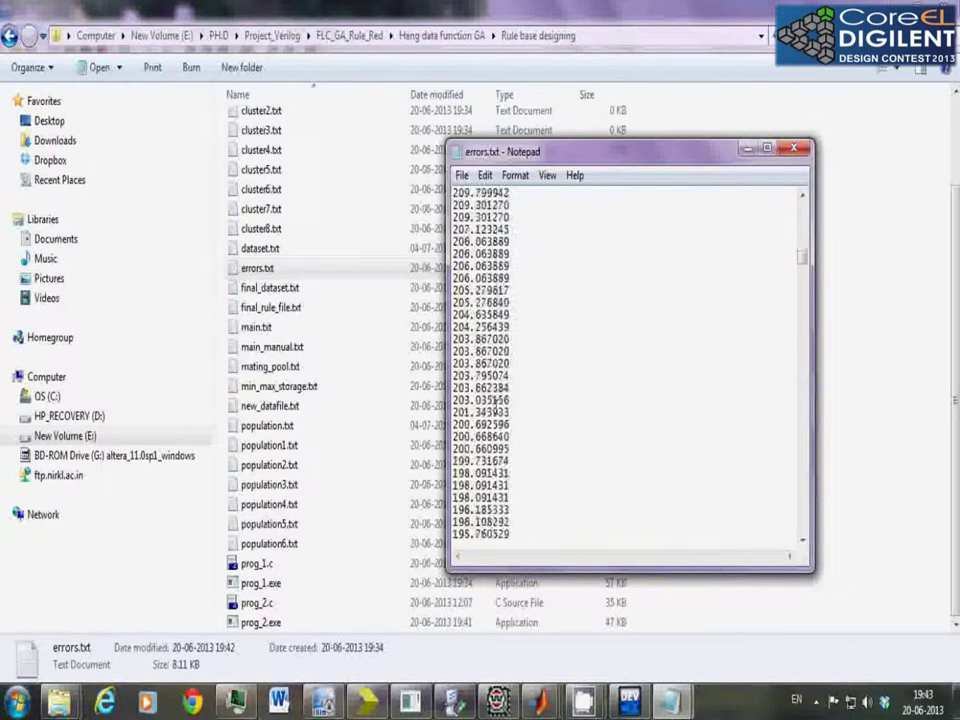
{"action": "scroll", "coordinate": [497, 404], "scroll_direction": "down", "scroll_amount": 4}
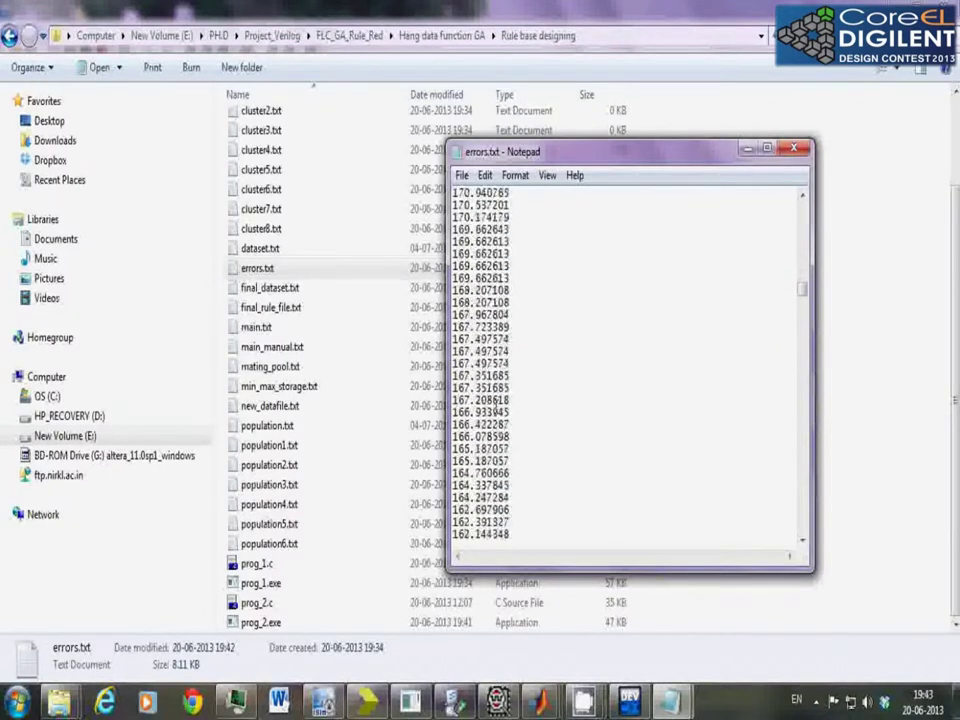
{"action": "scroll", "coordinate": [497, 404], "scroll_direction": "down", "scroll_amount": 6}
{"action": "scroll", "coordinate": [497, 404], "scroll_direction": "down", "scroll_amount": 9}
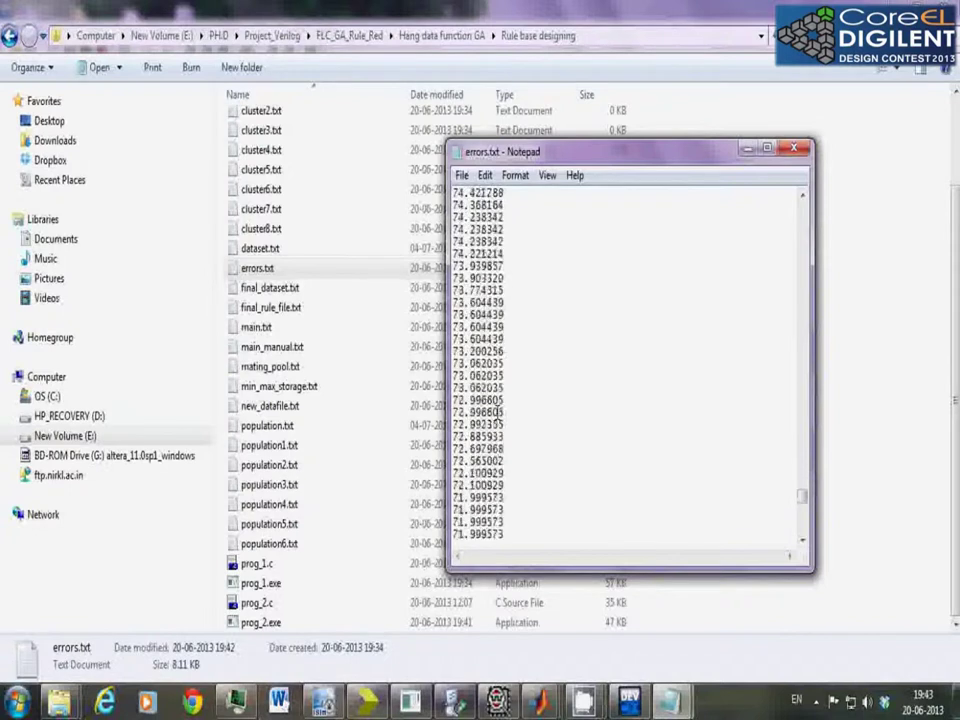
{"action": "scroll", "coordinate": [498, 410], "scroll_direction": "down", "scroll_amount": 9}
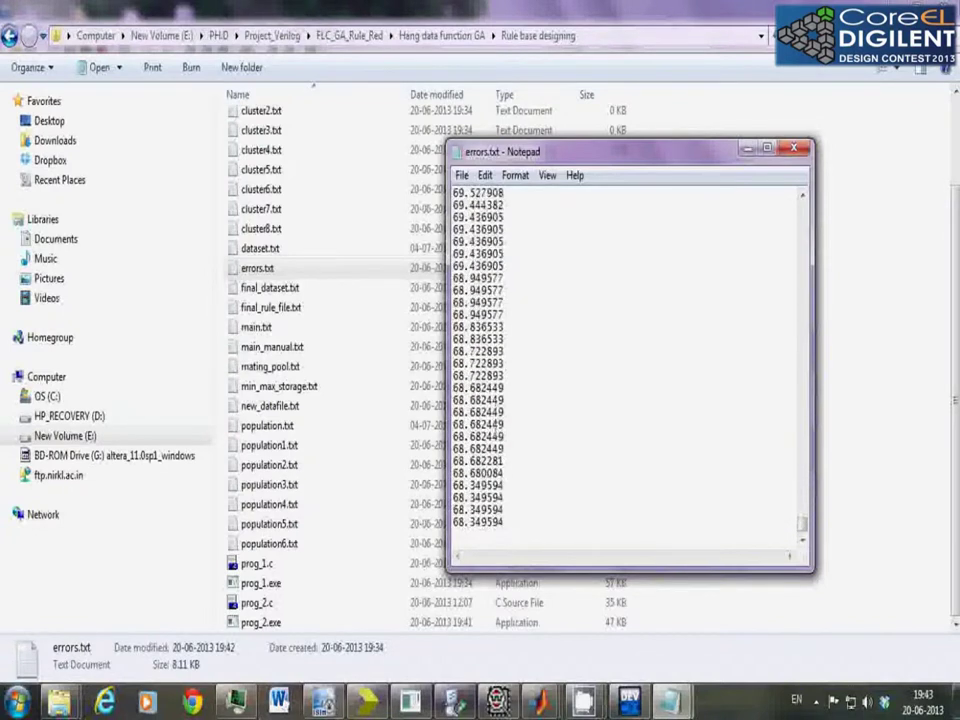
Return to the untitled note and add a separate paragraph reading "for better result more no of iterations are to be run"
{"action": "mouse_move", "coordinate": [670, 703]}
{"action": "left_click", "coordinate": [617, 628]}
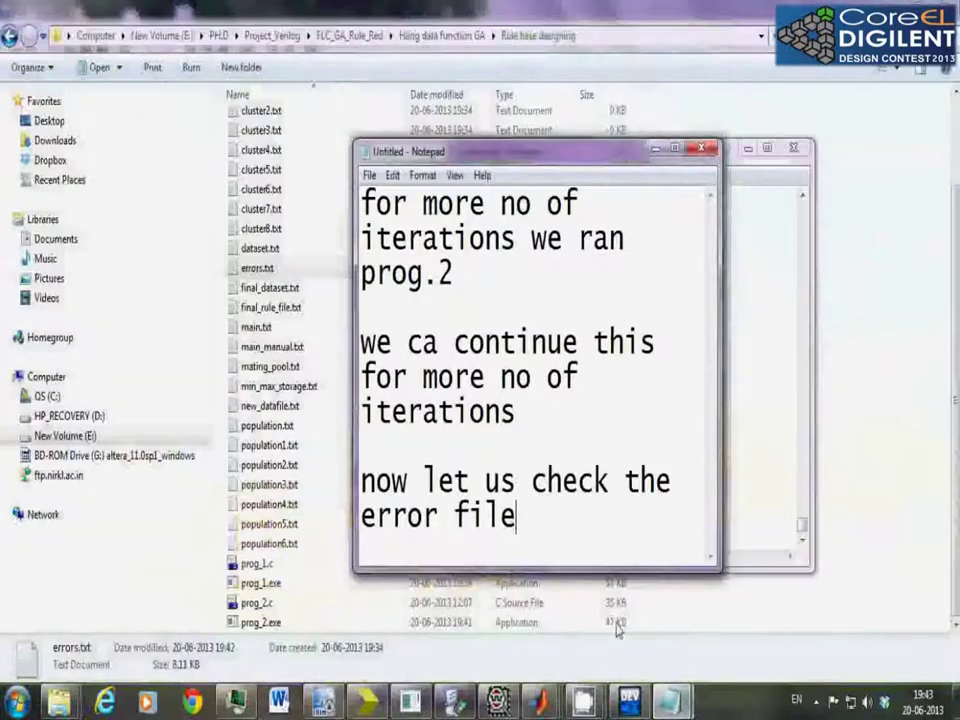
{"action": "left_click_drag", "start_coordinate": [455, 151], "coordinate": [373, 128]}
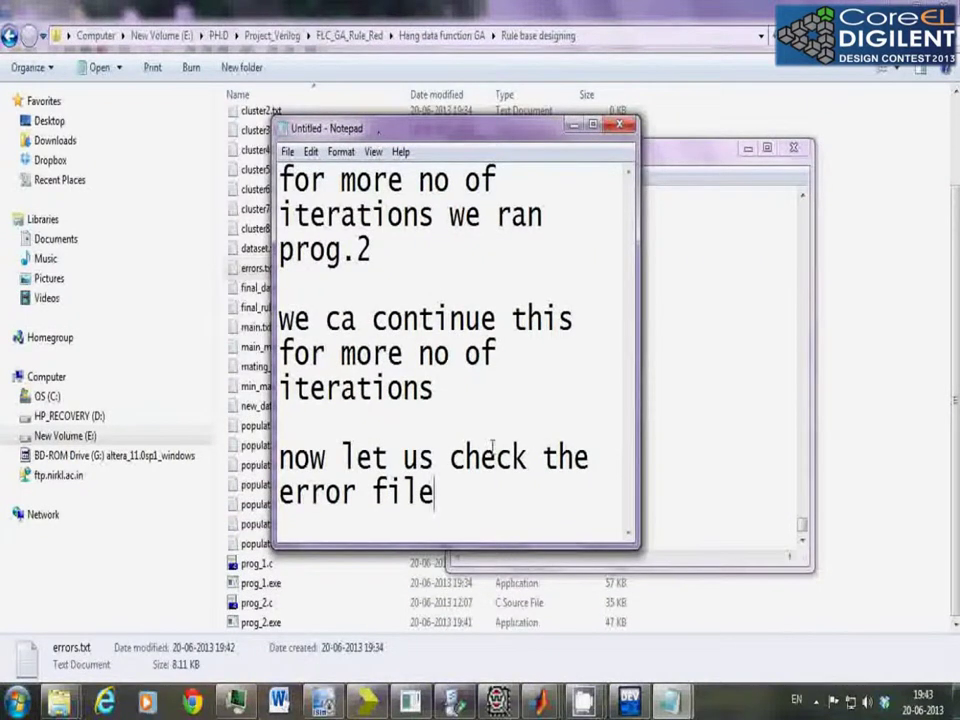
{"action": "key", "text": "Return"}
{"action": "key", "text": "Return"}
{"action": "type", "text": "fo"}
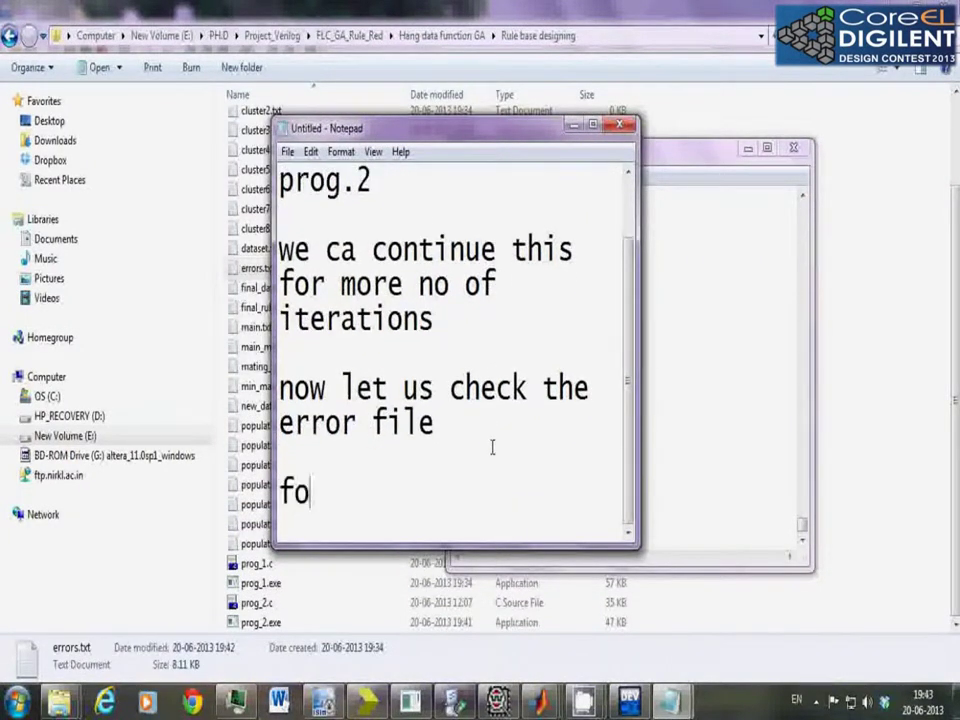
{"action": "type", "text": "r better "}
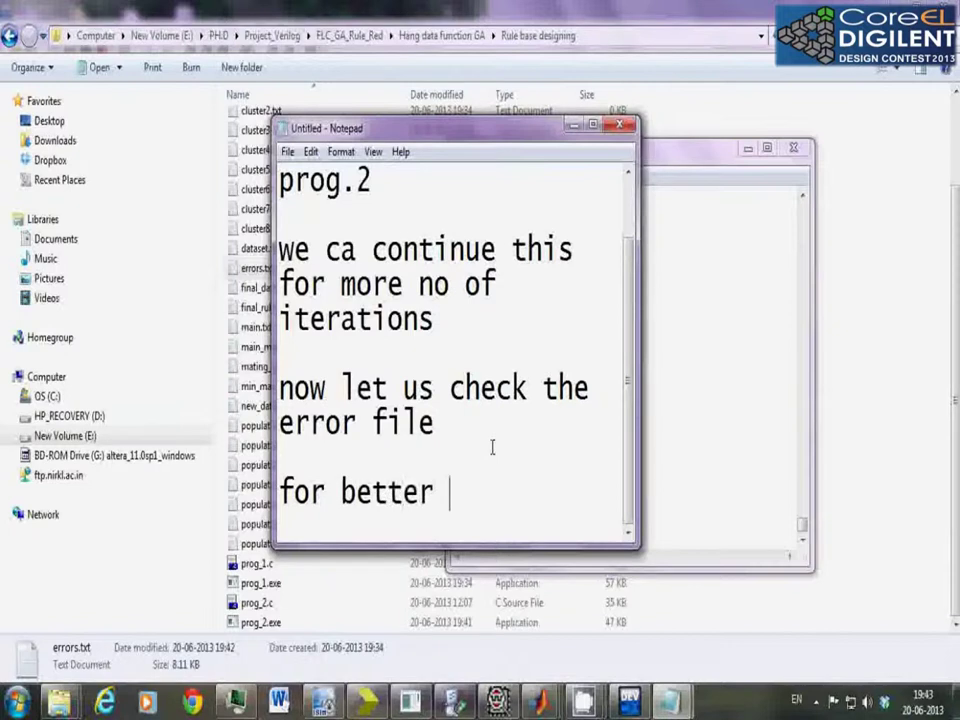
{"action": "type", "text": "result "}
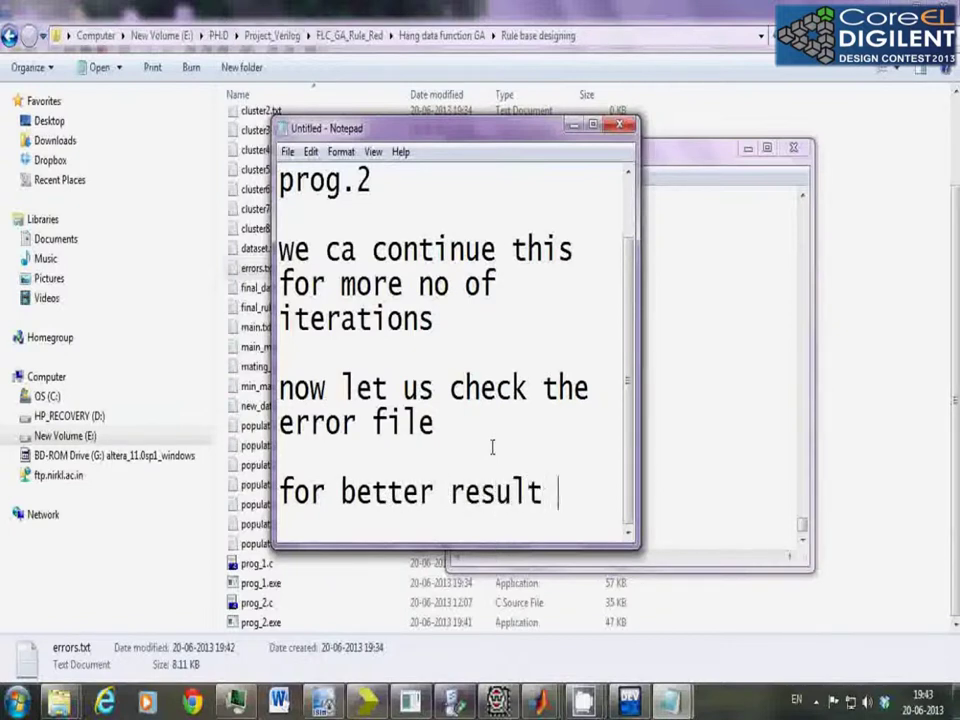
{"action": "type", "text": "more nof"}
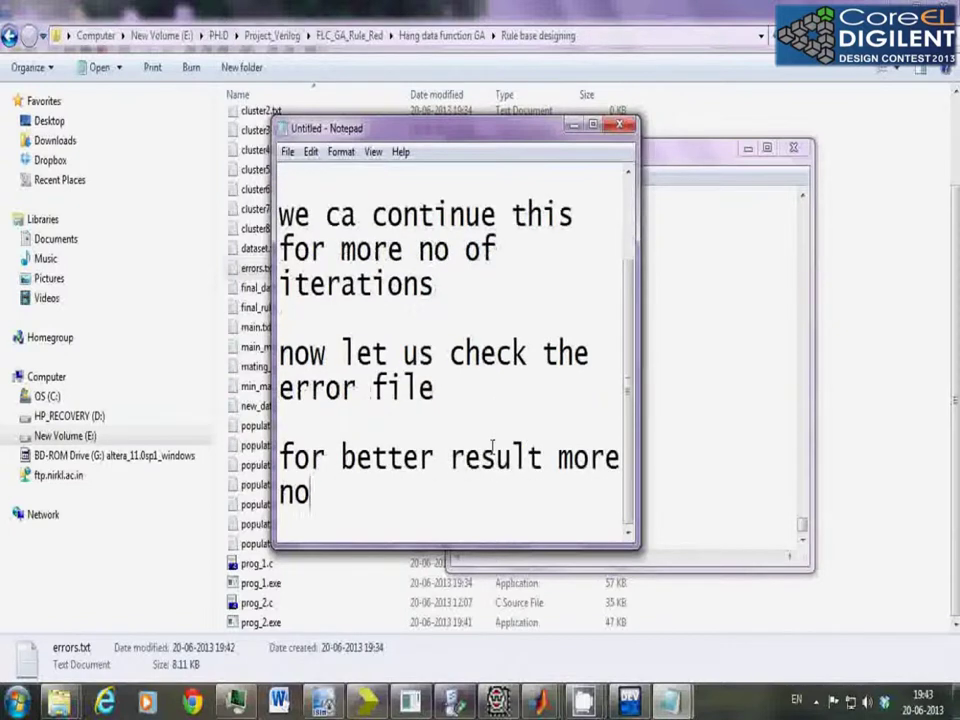
{"action": "key", "text": "BackSpace"}
{"action": "key", "text": "BackSpace"}
{"action": "type", "text": "of "}
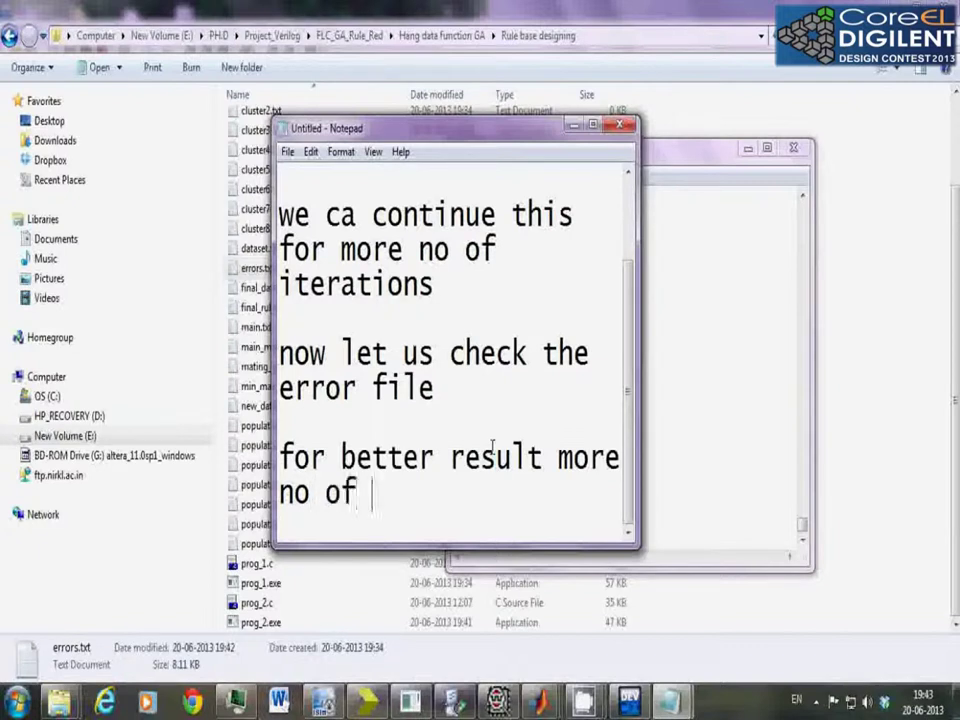
{"action": "type", "text": "iterati"}
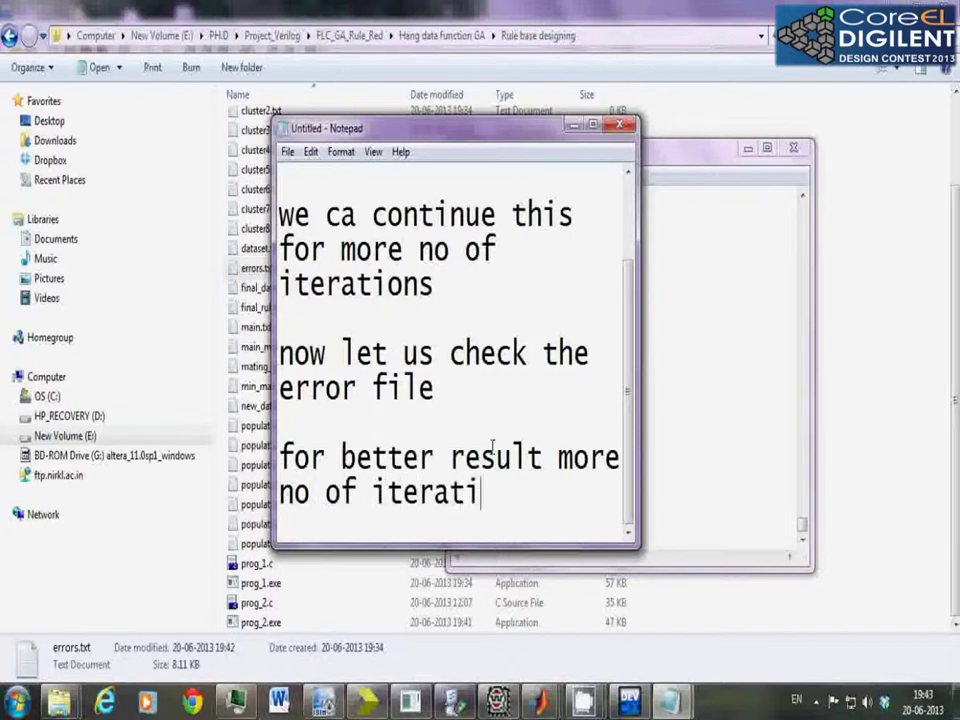
{"action": "type", "text": "ons are to "}
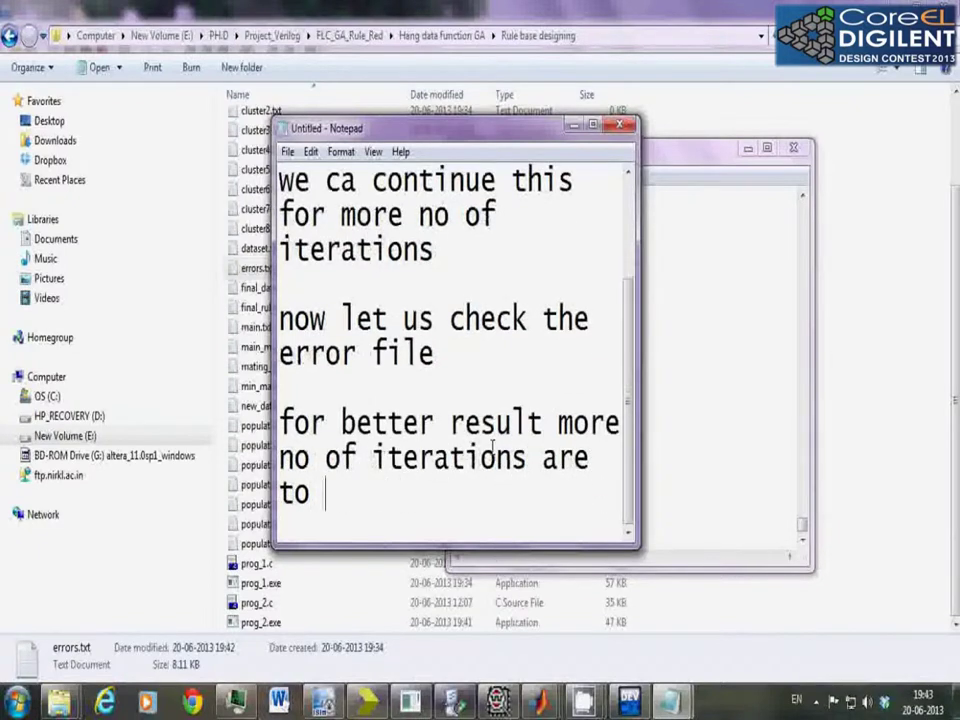
{"action": "type", "text": "be run"}
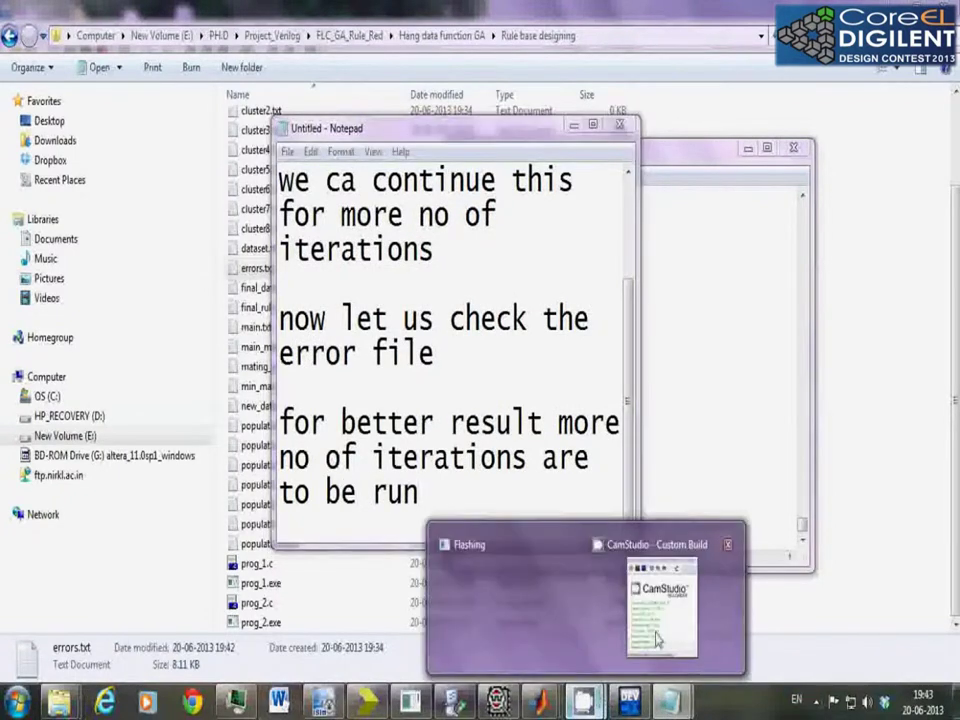
{"action": "left_click", "coordinate": [665, 675]}
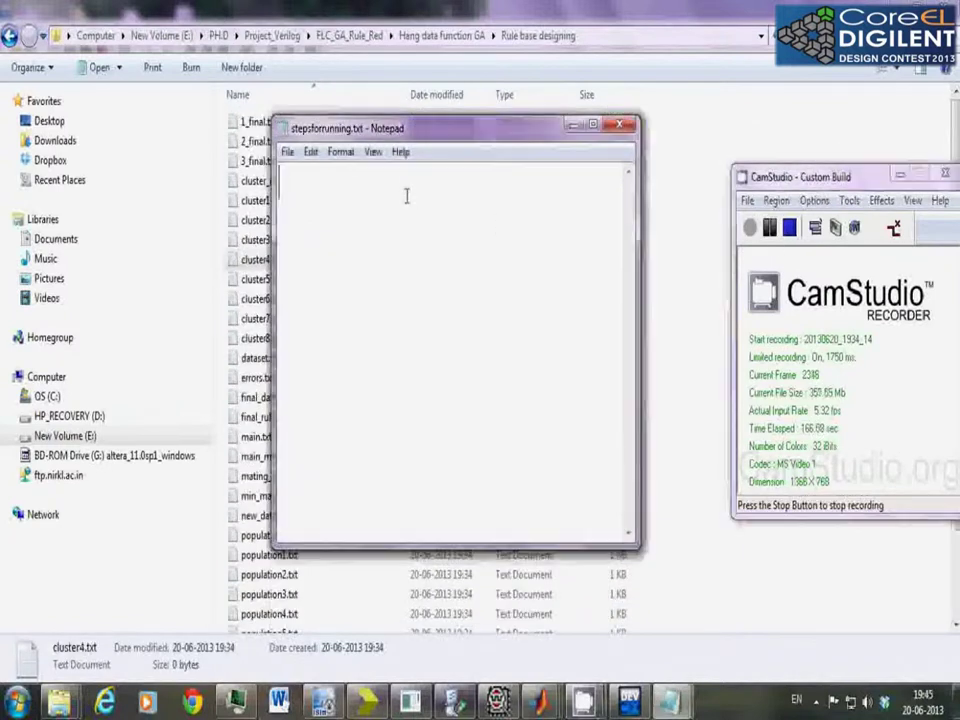
Write "we can find final rule base in 1_final.txt" in the empty stepsforrunning.txt document, with an underscore in the file name
{"action": "type", "text": "fi"}
{"action": "key", "text": "BackSpace"}
{"action": "key", "text": "BackSpace"}
{"action": "type", "text": "We can find final rule base in"}
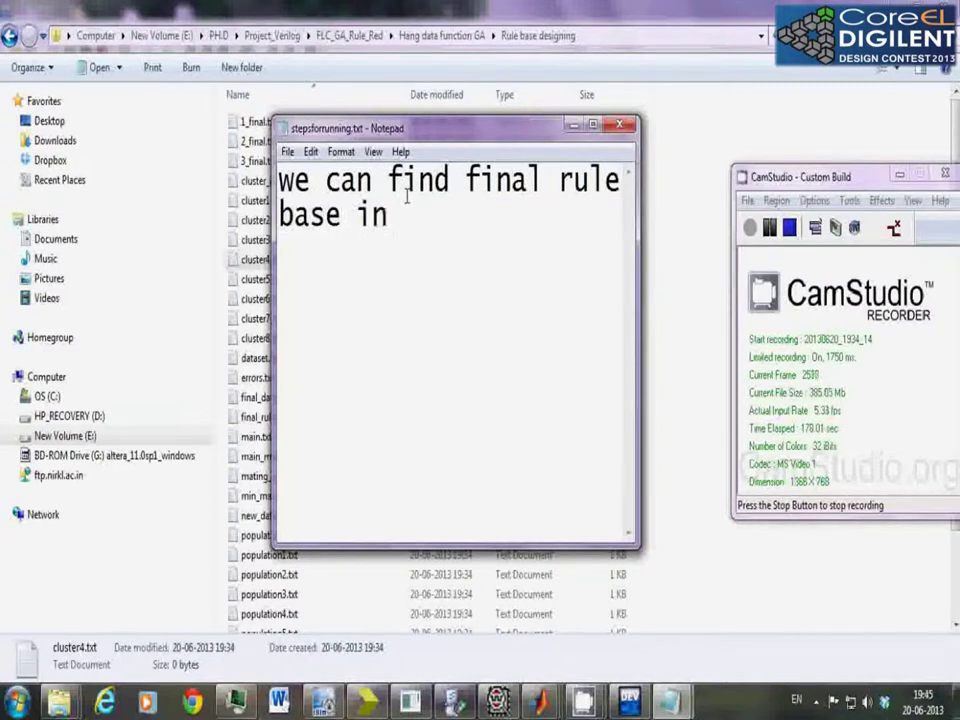
{"action": "type", "text": " 1-final.txt"}
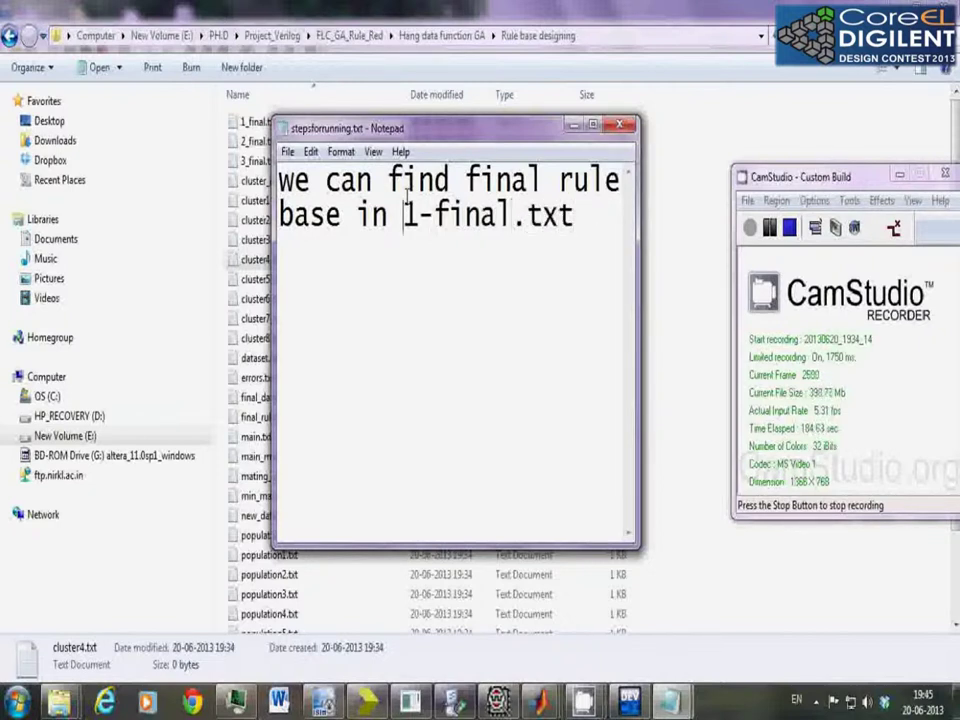
{"action": "key", "text": "Delete"}
{"action": "type", "text": "_"}
{"action": "key", "text": "End"}
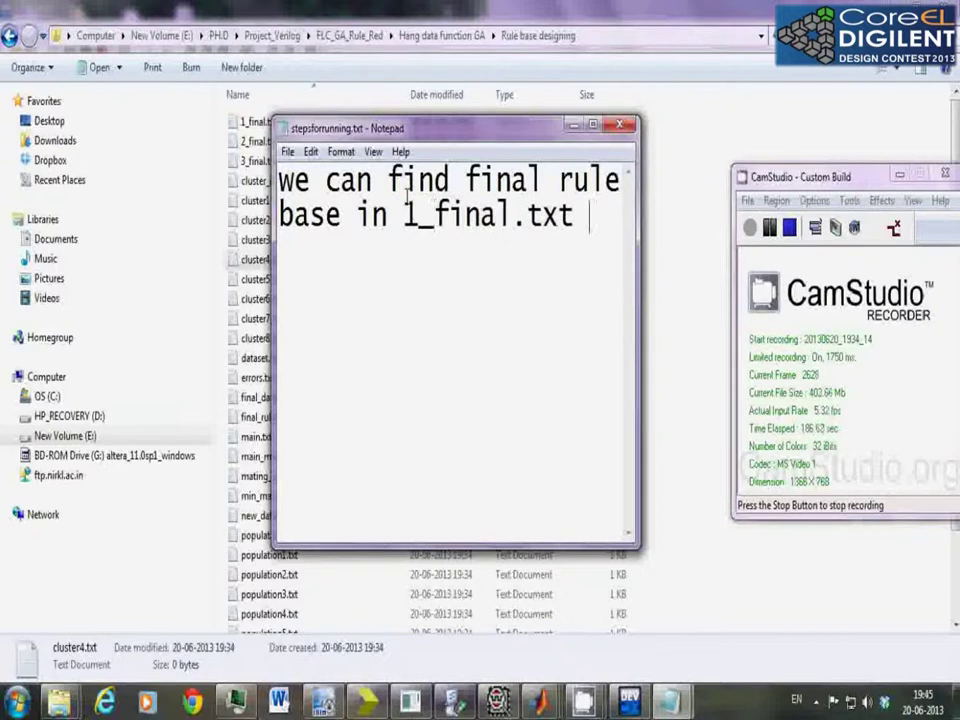
Extend the file list after 1_final.txt with ",2-,3_"
{"action": "type", "text": ",2"}
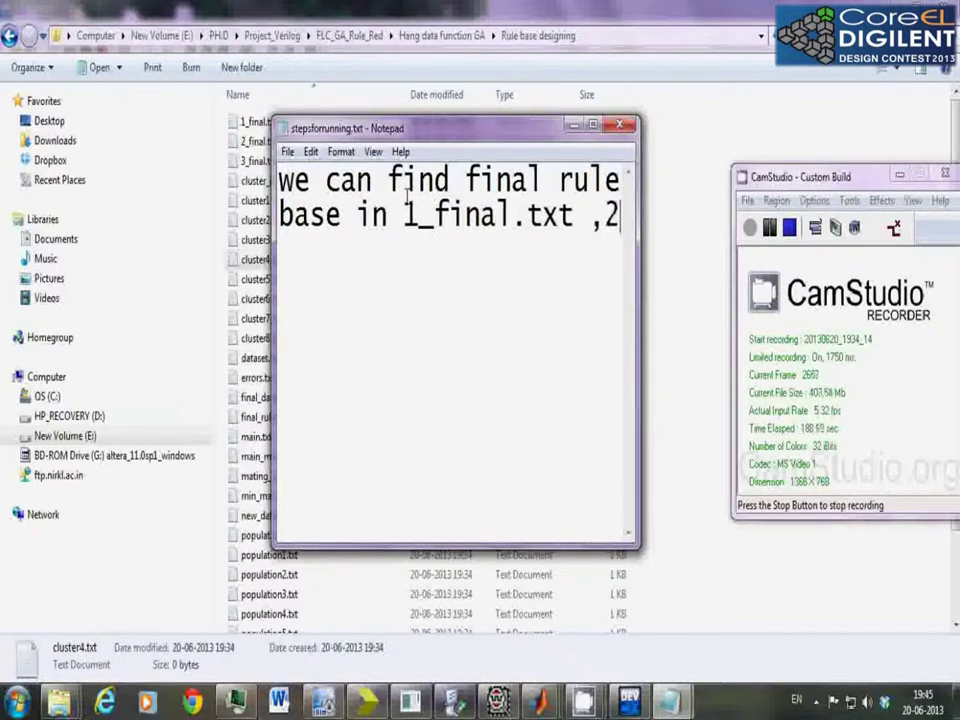
{"action": "type", "text": "-,3_"}
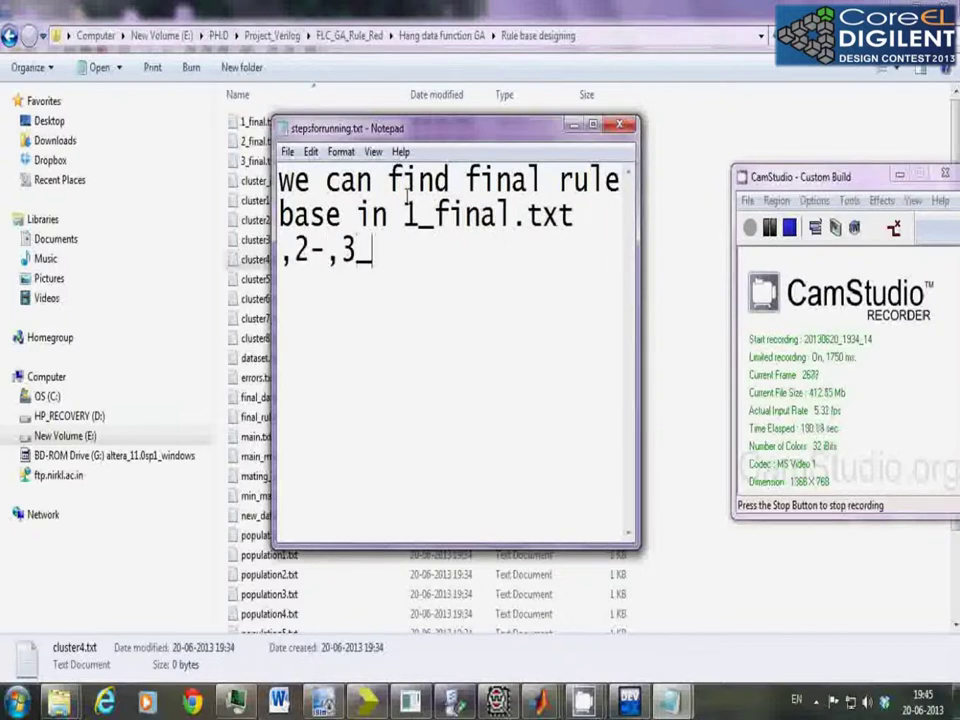
{"action": "type", "text": " .."}
{"action": "key", "text": "BackSpace"}
{"action": "key", "text": "BackSpace"}
{"action": "key", "text": "BackSpace"}
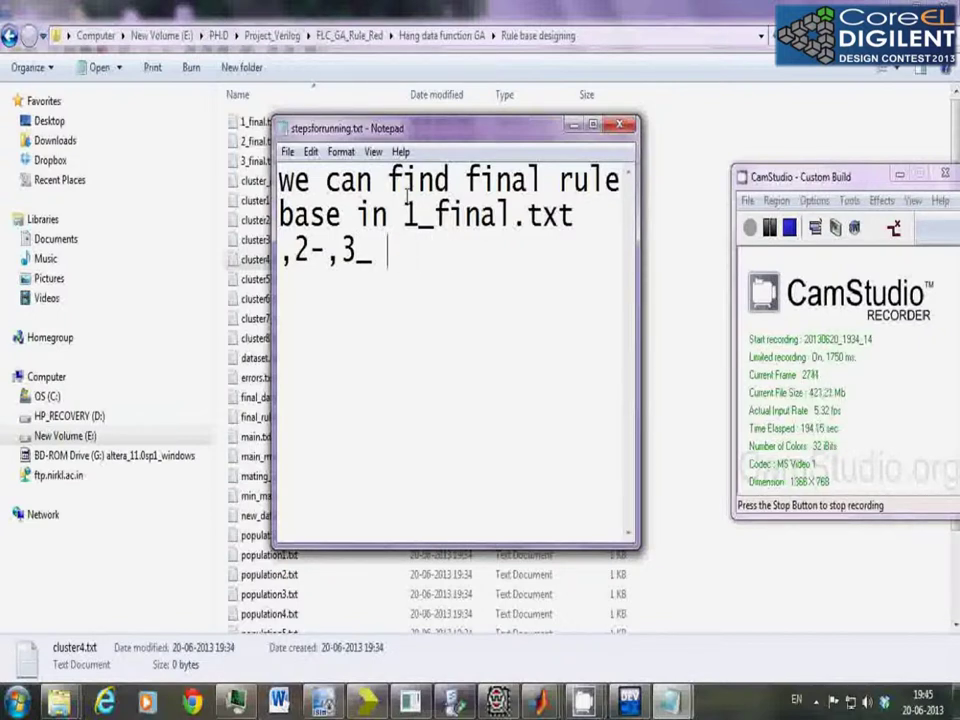
Continue the stepsforrunning.txt note with ", these need to be copied to the GUI folder for transferring via UART to FPGA"
{"action": "type", "text": ", th"}
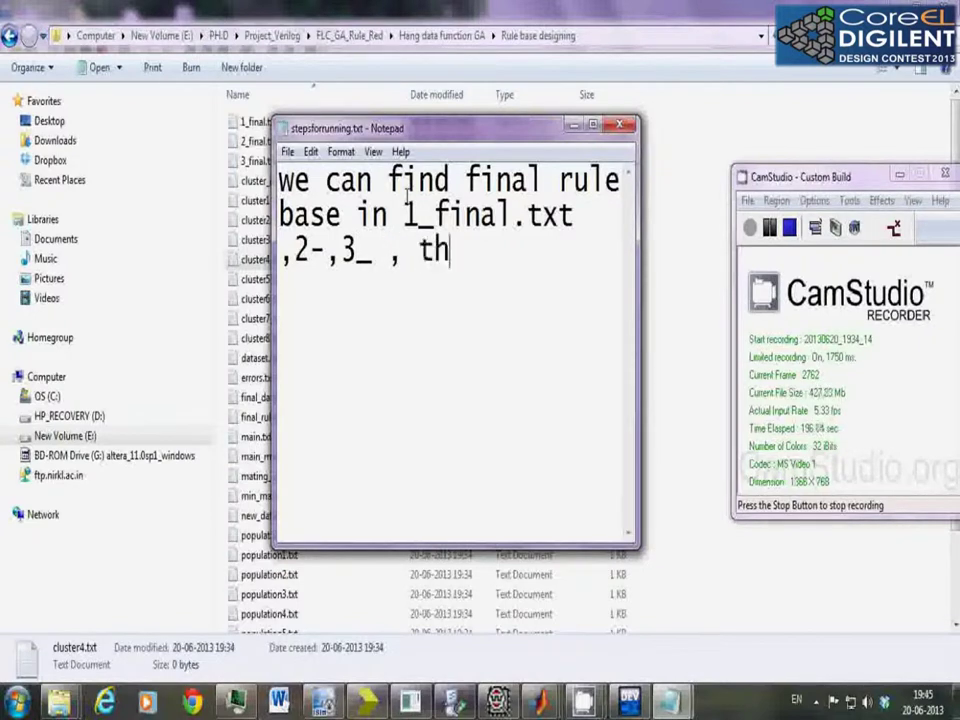
{"action": "type", "text": "ese need t"}
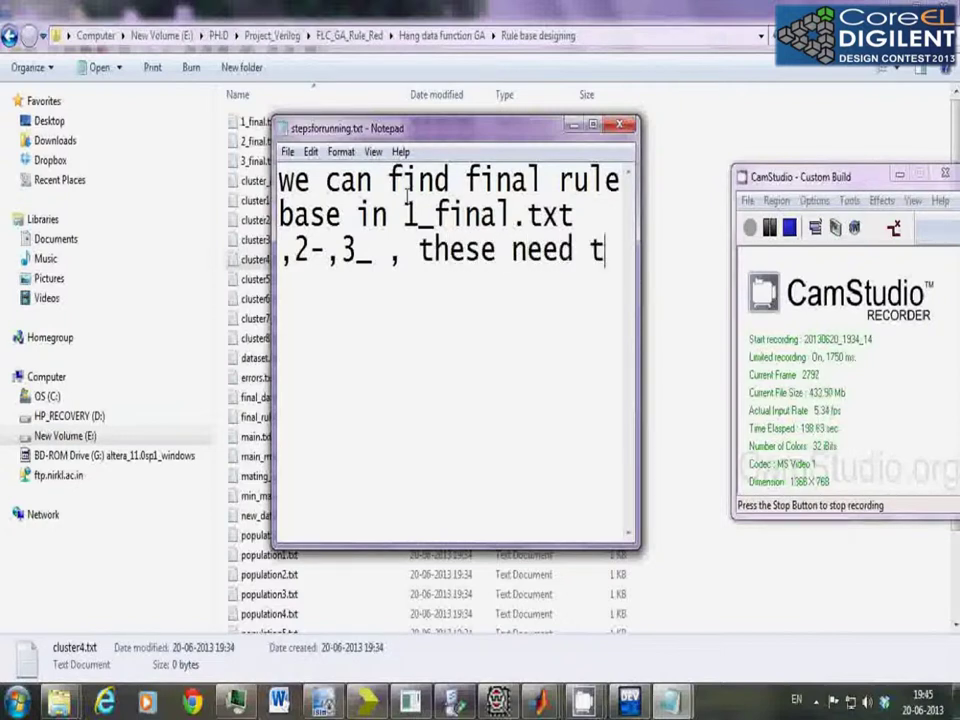
{"action": "type", "text": "o be copied"}
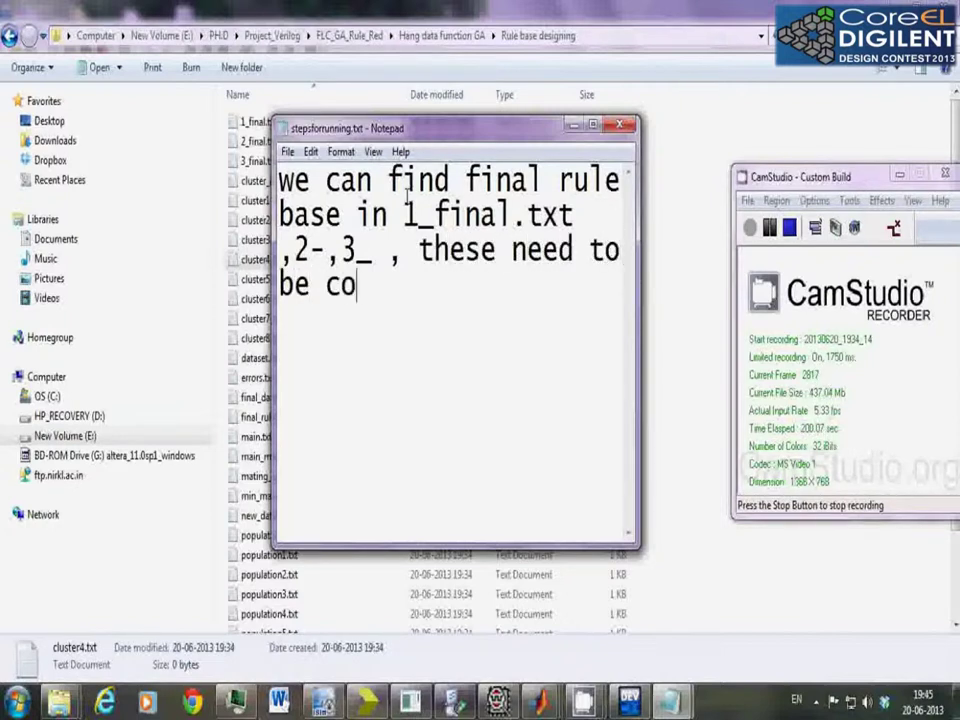
{"action": "type", "text": "to "}
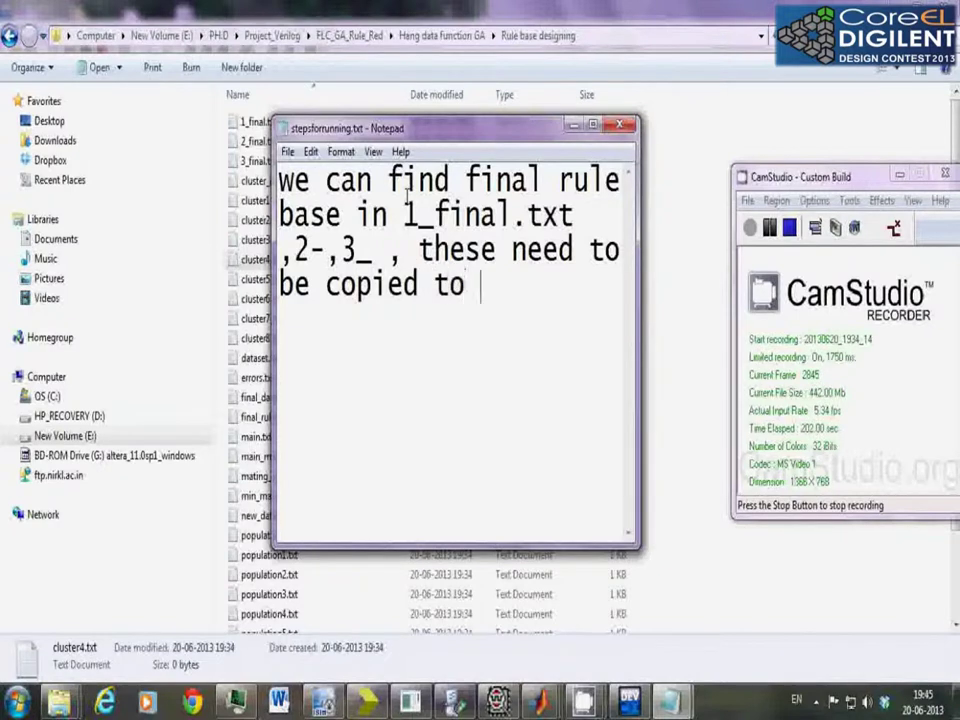
{"action": "type", "text": "the GUI"}
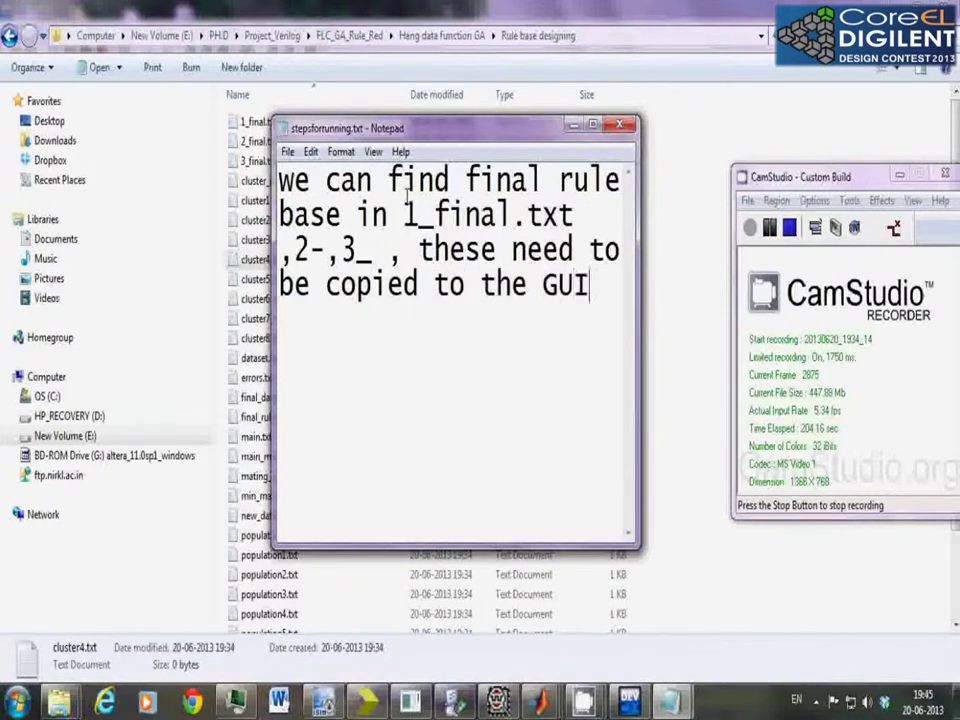
{"action": "key", "text": "Return"}
{"action": "type", "text": "folder "}
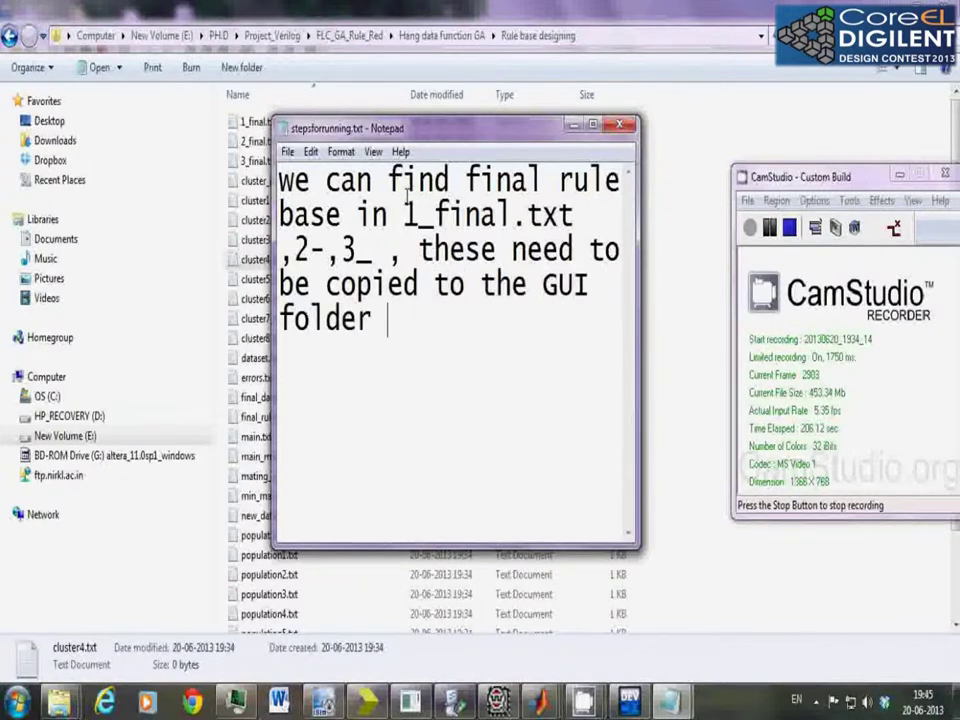
{"action": "type", "text": "for tr"}
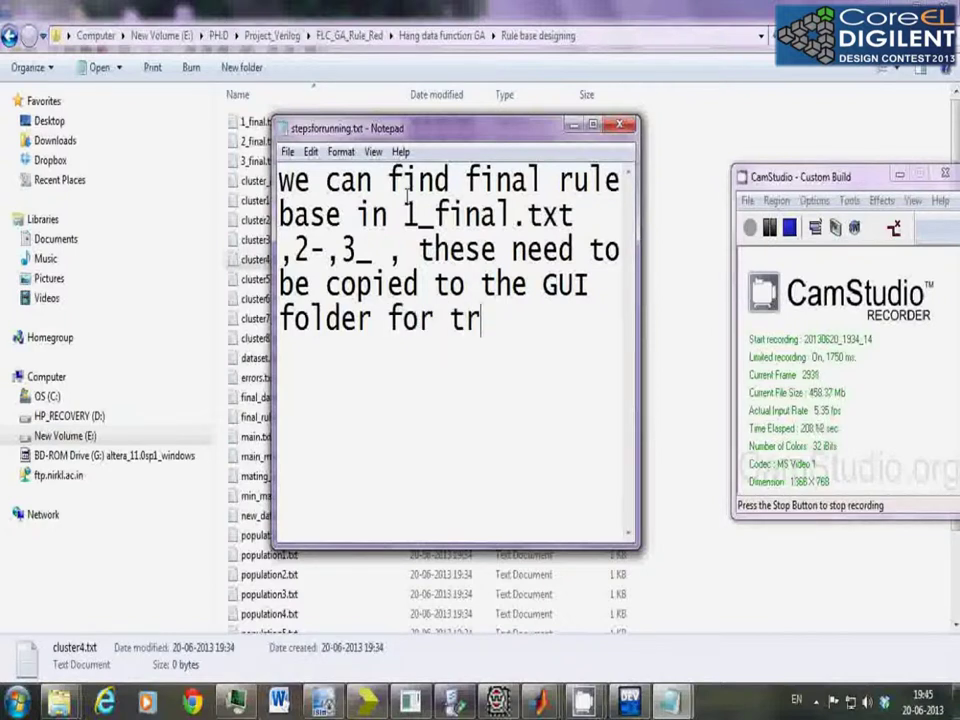
{"action": "type", "text": "ansferring t"}
{"action": "key", "text": "BackSpace"}
{"action": "type", "text": "via UART to FPGA"}
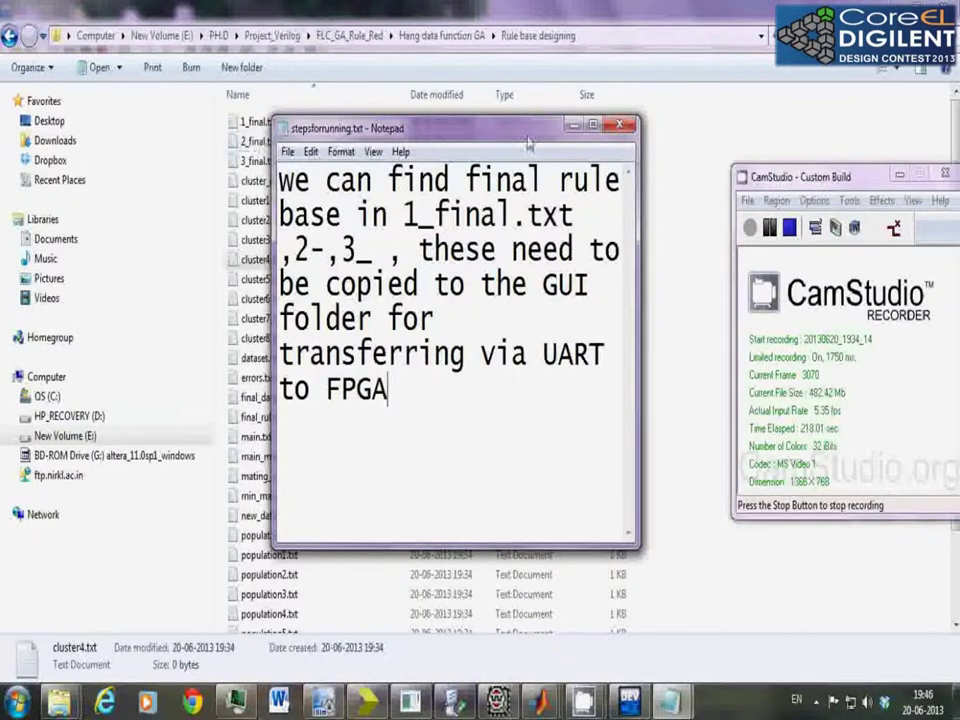
Examine the three numbered final rule files in the Rule base designing folder and the contents of the GUI Design folder
{"action": "left_click", "coordinate": [573, 125]}
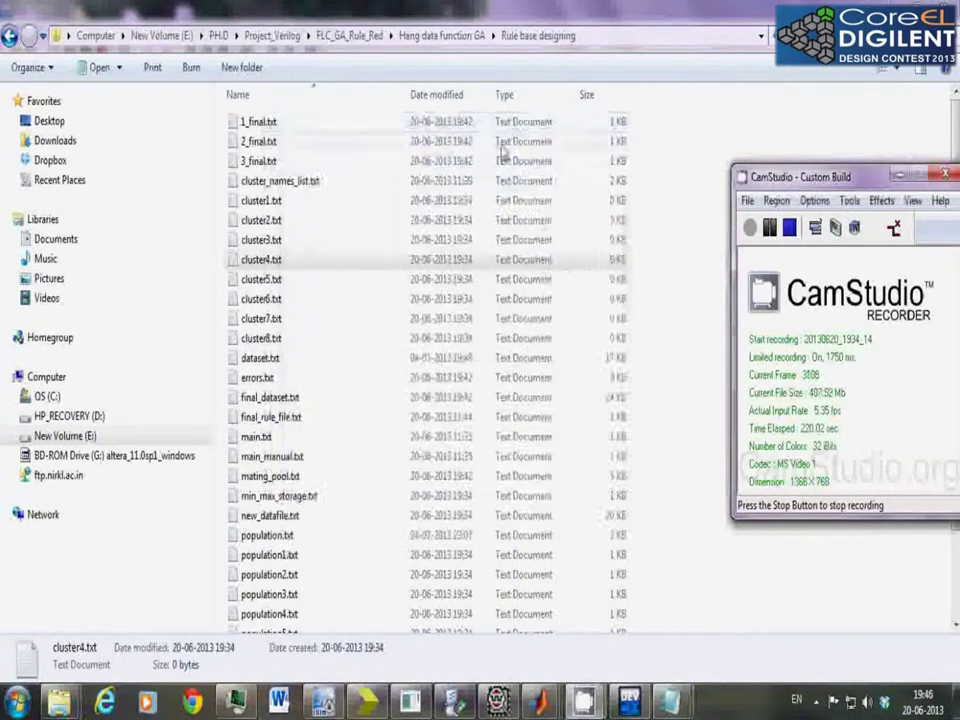
{"action": "left_click", "coordinate": [278, 125]}
{"action": "left_click", "coordinate": [282, 145]}
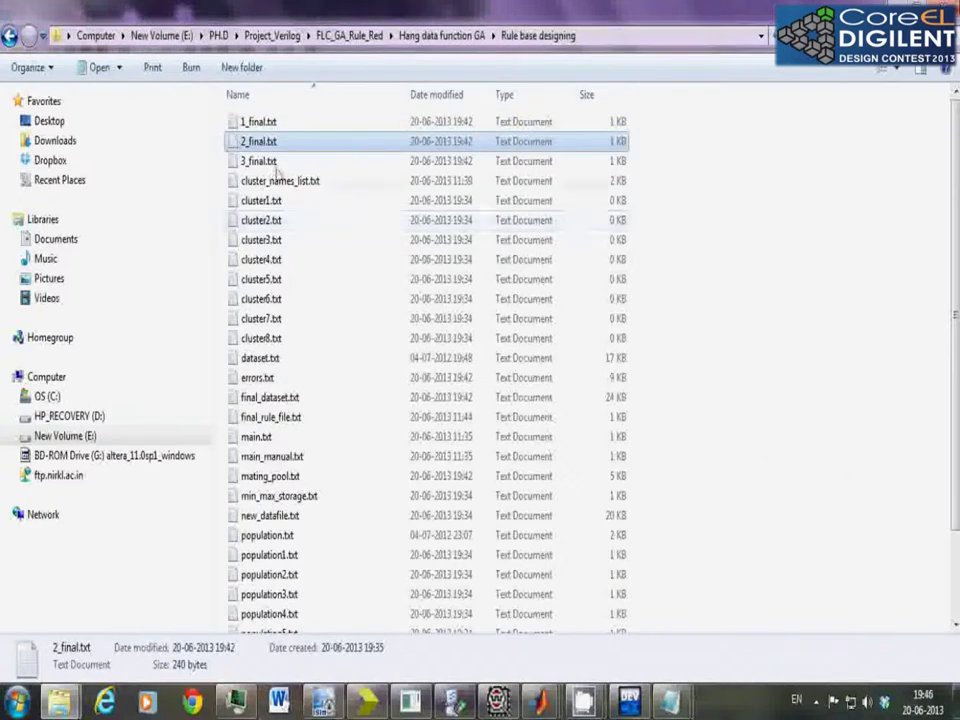
{"action": "left_click", "coordinate": [245, 162]}
{"action": "left_click", "coordinate": [255, 122]}
{"action": "mouse_move", "coordinate": [60, 700]}
{"action": "left_click", "coordinate": [79, 638]}
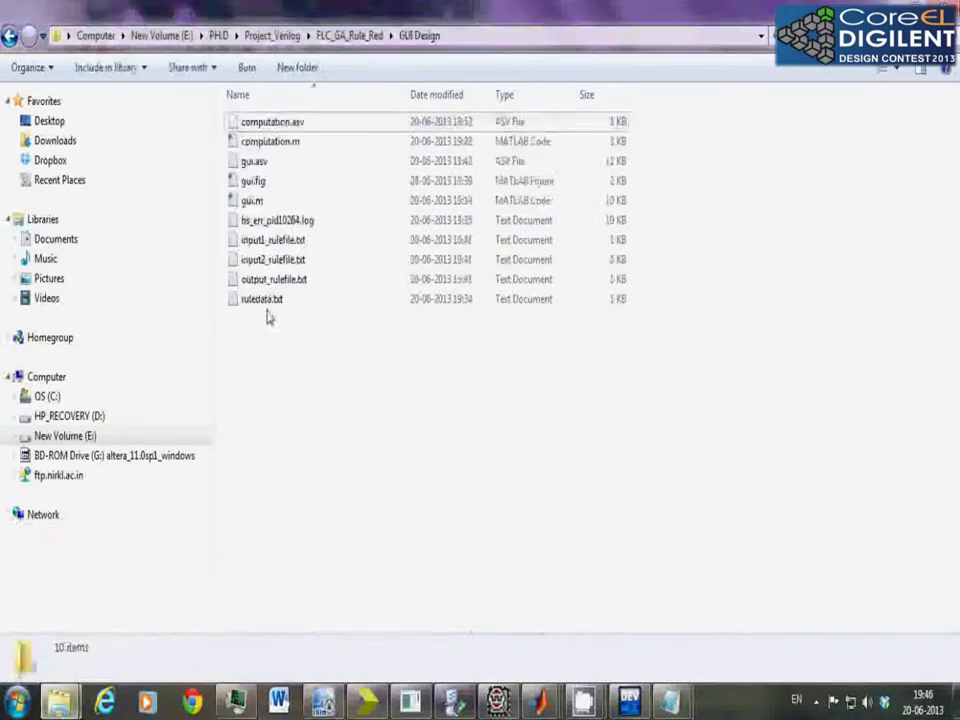
{"action": "left_click", "coordinate": [285, 259]}
Copy 1_final.txt, 2_final.txt and 3_final.txt from the Rule base designing folder into the GUI Design folder
{"action": "mouse_move", "coordinate": [60, 700]}
{"action": "left_click", "coordinate": [191, 630]}
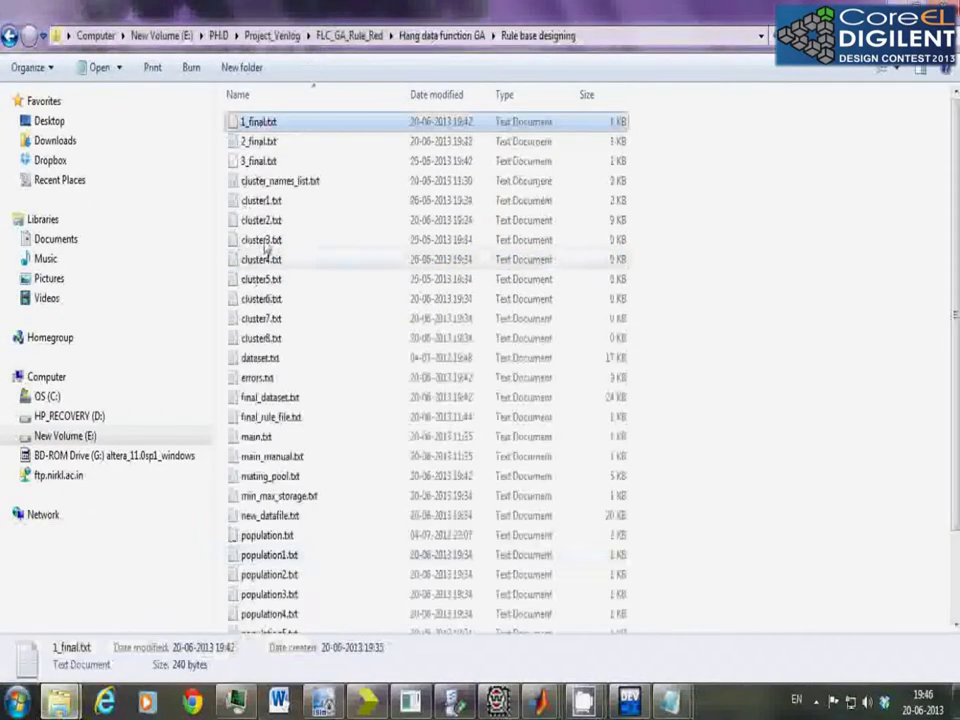
{"action": "left_click", "coordinate": [257, 147], "text": "ctrl"}
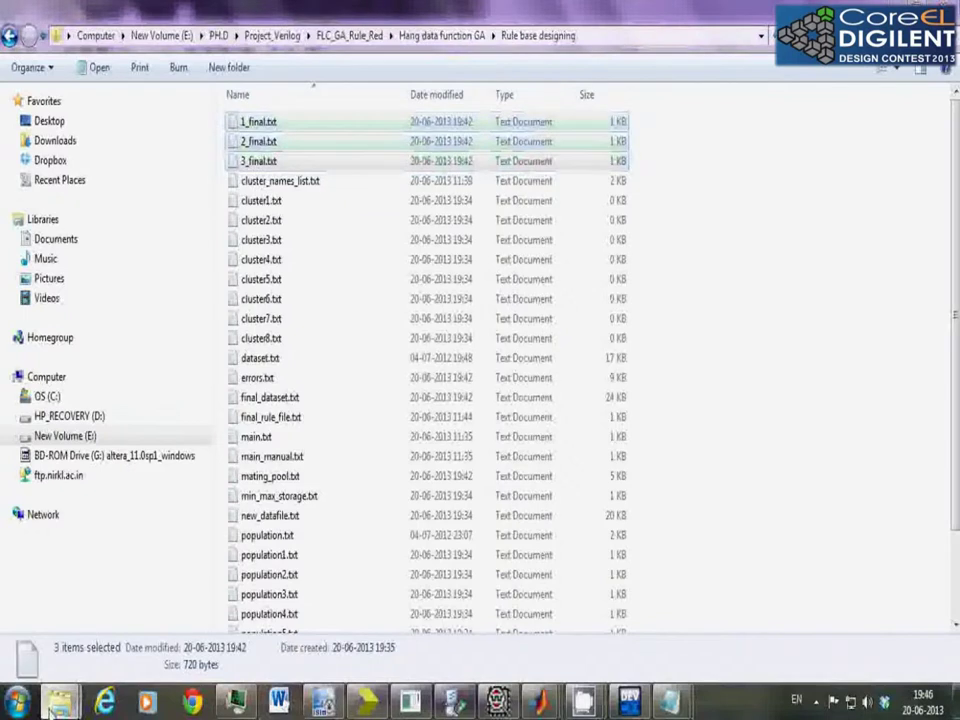
{"action": "mouse_move", "coordinate": [60, 700]}
{"action": "left_click", "coordinate": [71, 650]}
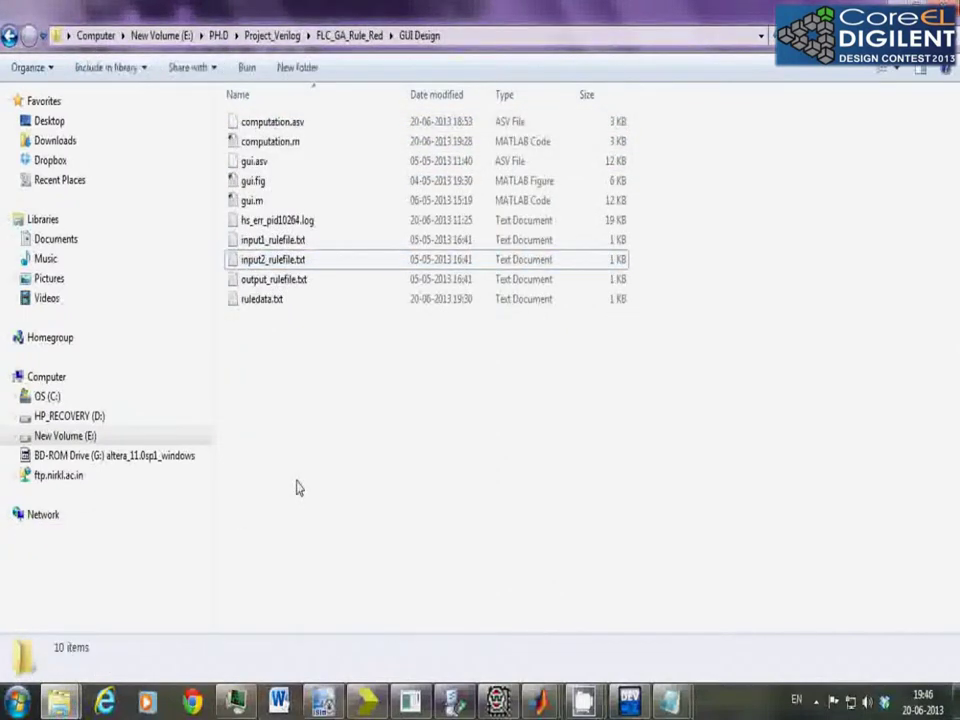
{"action": "key", "text": "ctrl+v"}
{"action": "left_click", "coordinate": [296, 488]}
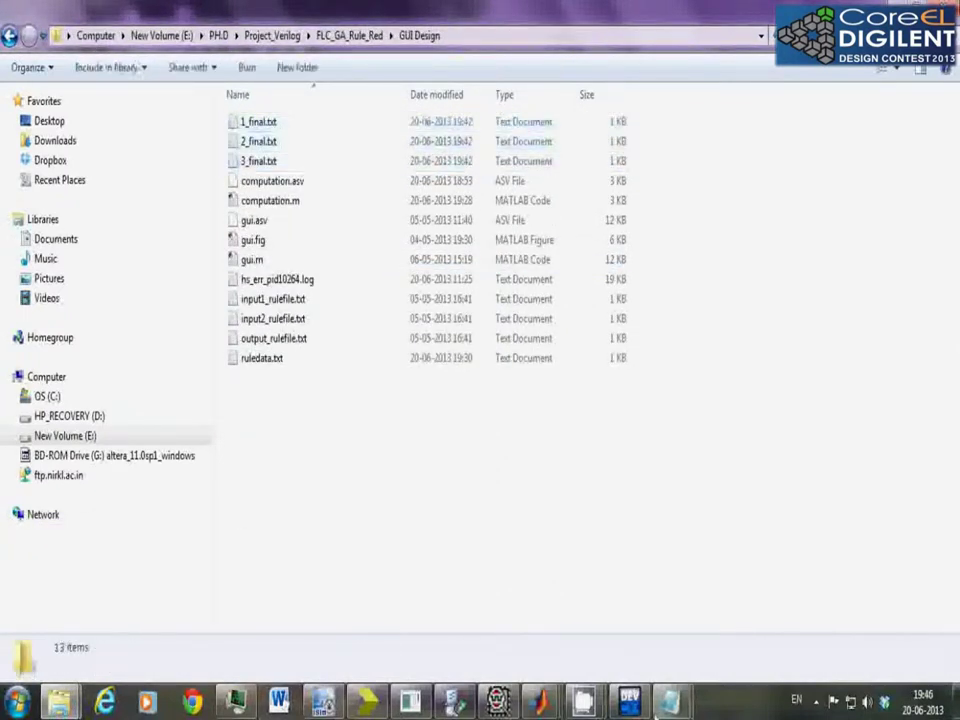
{"action": "mouse_move", "coordinate": [584, 700]}
{"action": "left_click", "coordinate": [697, 622]}
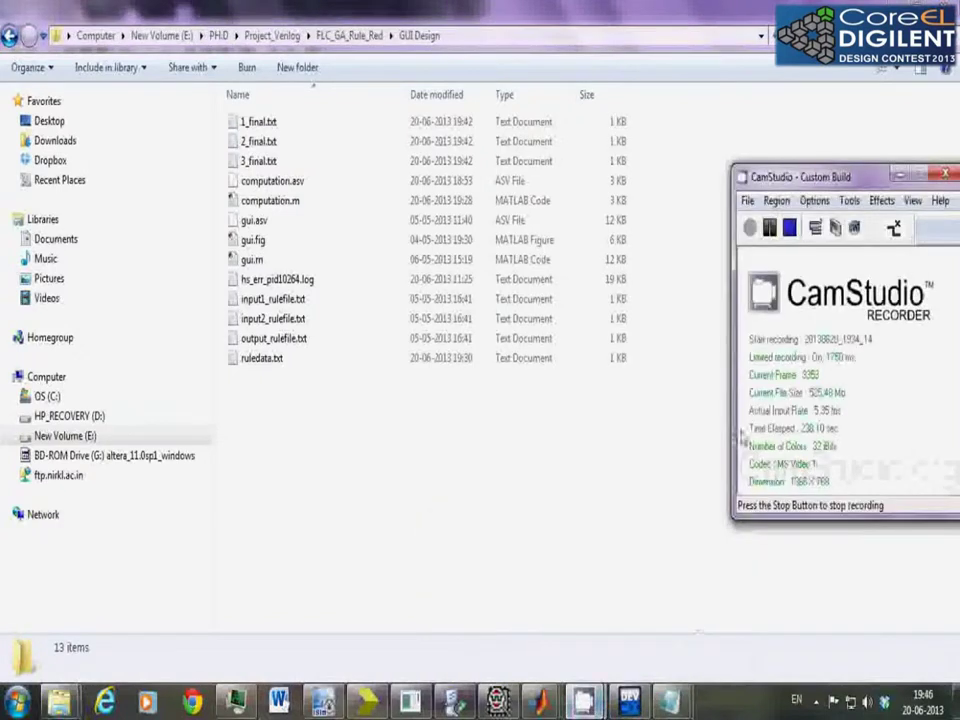
{"action": "double_click", "coordinate": [258, 121]}
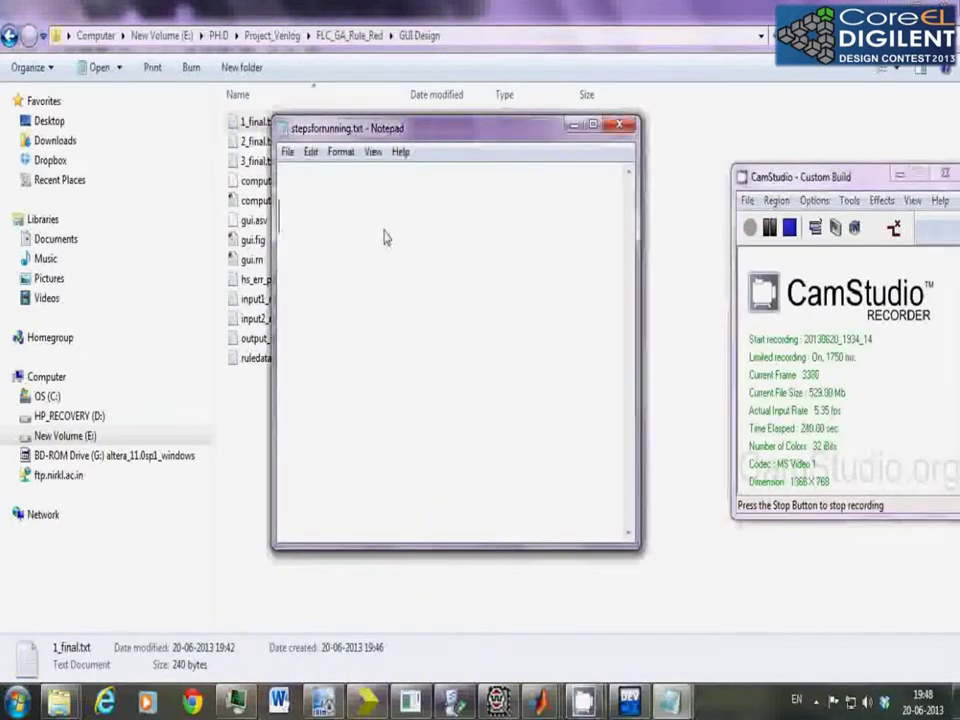
Write "NOW add FLC verilog files to ISE , generate bit file and program it on SPARTAN 3e," in the cleared stepsforrunning.txt note
{"action": "type", "text": "NO"}
{"action": "type", "text": "W add"}
{"action": "type", "text": " ver"}
{"action": "type", "text": "FLC"}
{"action": "type", "text": " verilog files to IS"}
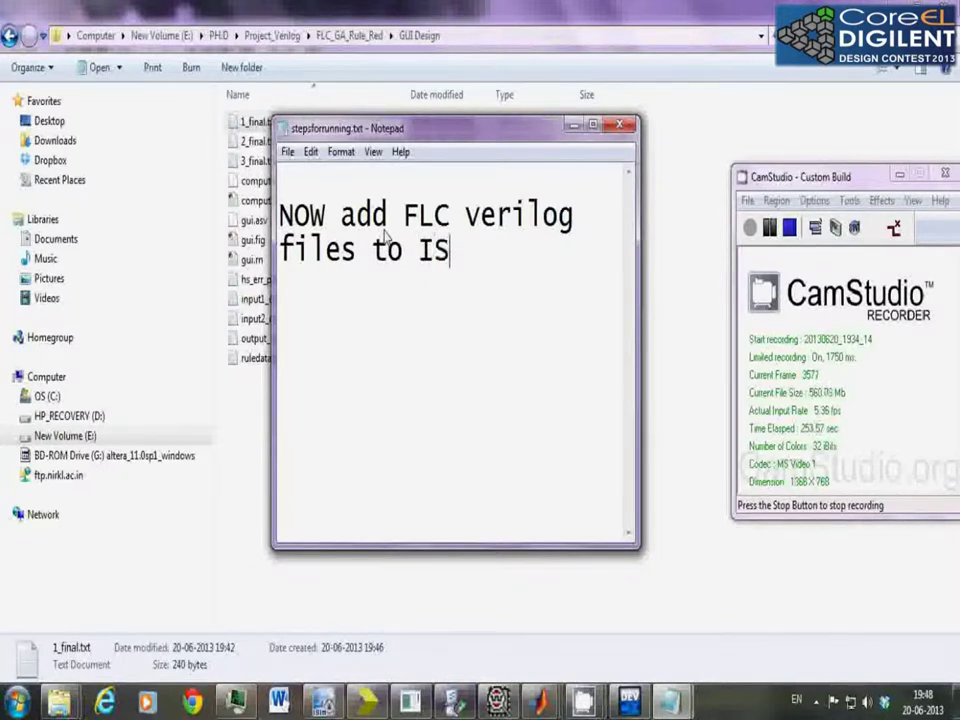
{"action": "type", "text": "E , generate"}
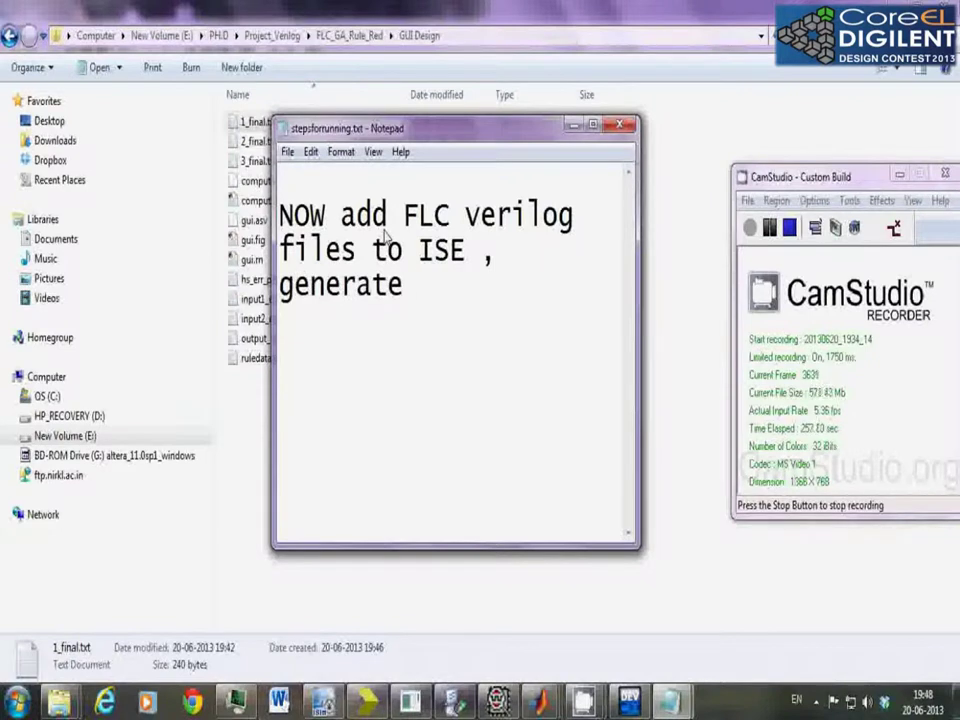
{"action": "type", "text": " bit file and "}
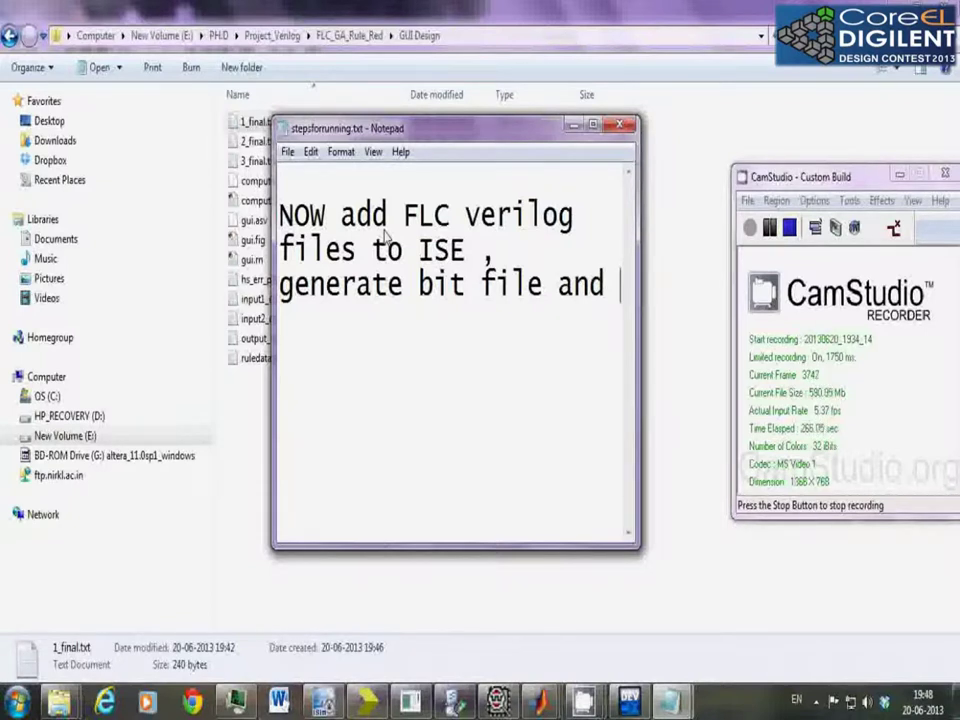
{"action": "type", "text": "programm it on SPARTAN 3e,"}
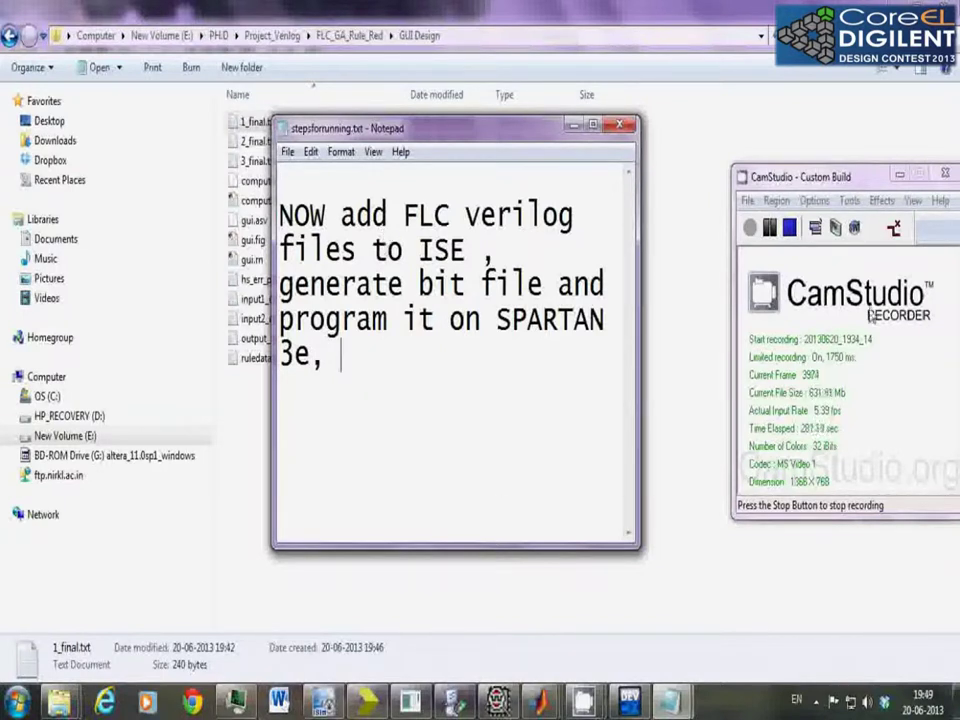
Switch to ISE Project Navigator and choose baud_gen.v, Defuzzifier.v, divider.v and FLC.ucf from rtl_20_06_13 as existing sources for the fis project
{"action": "key", "text": "alt+Tab"}
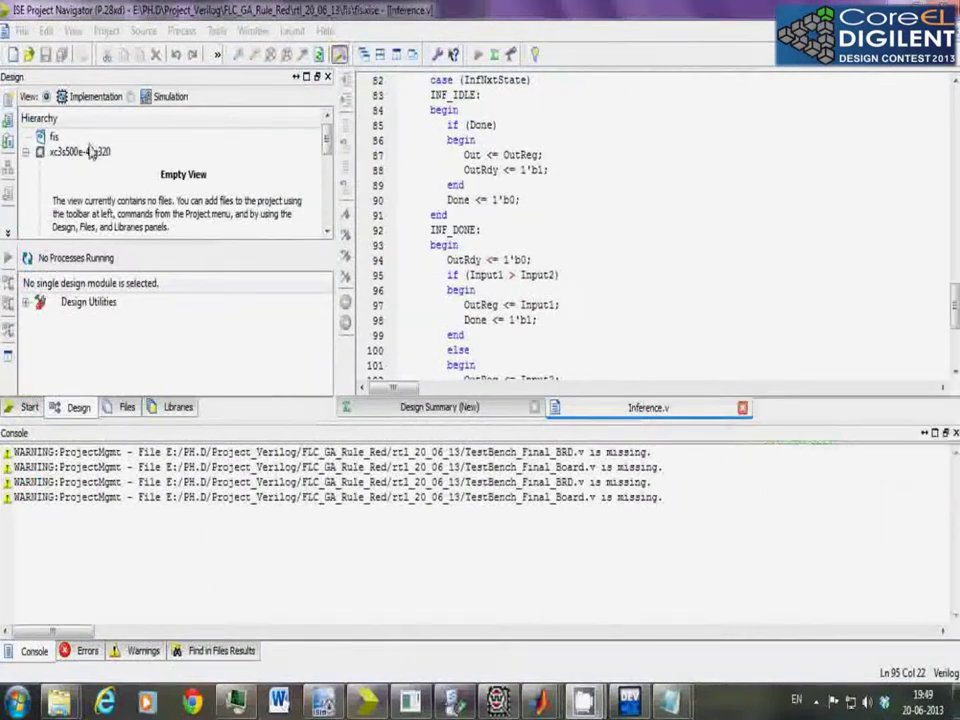
{"action": "left_click", "coordinate": [812, 136]}
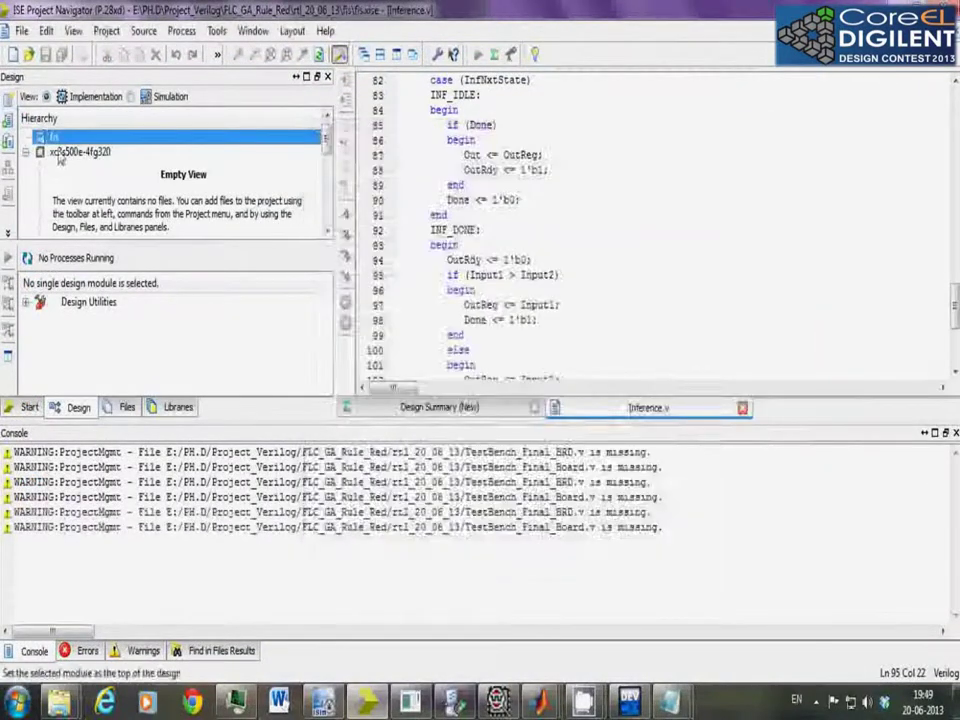
{"action": "right_click", "coordinate": [74, 140]}
{"action": "left_click", "coordinate": [113, 181]}
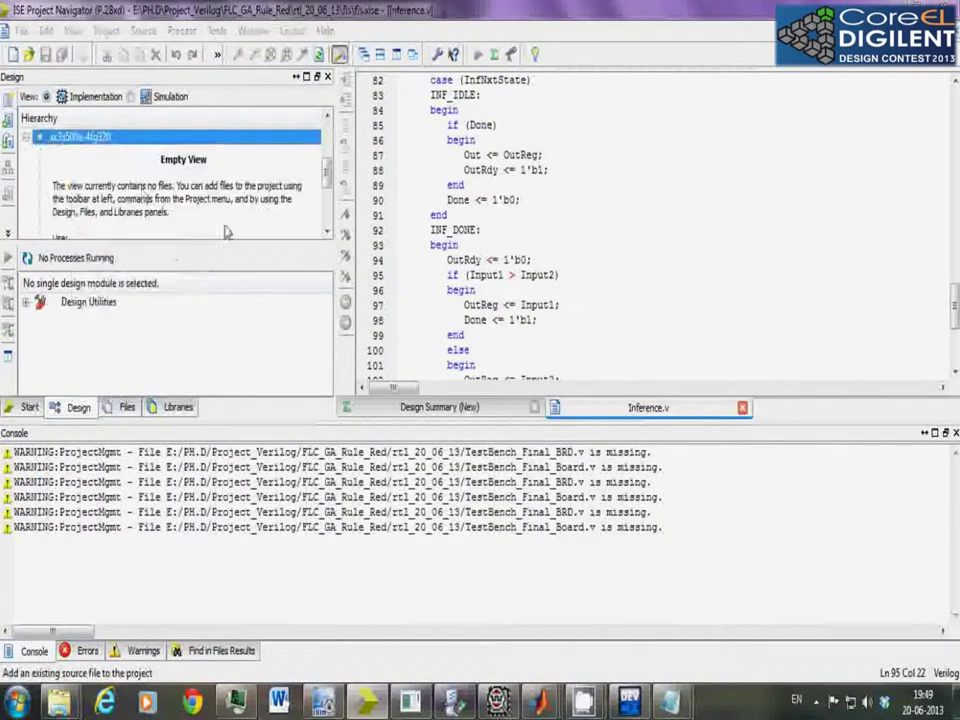
{"action": "left_click", "coordinate": [152, 308]}
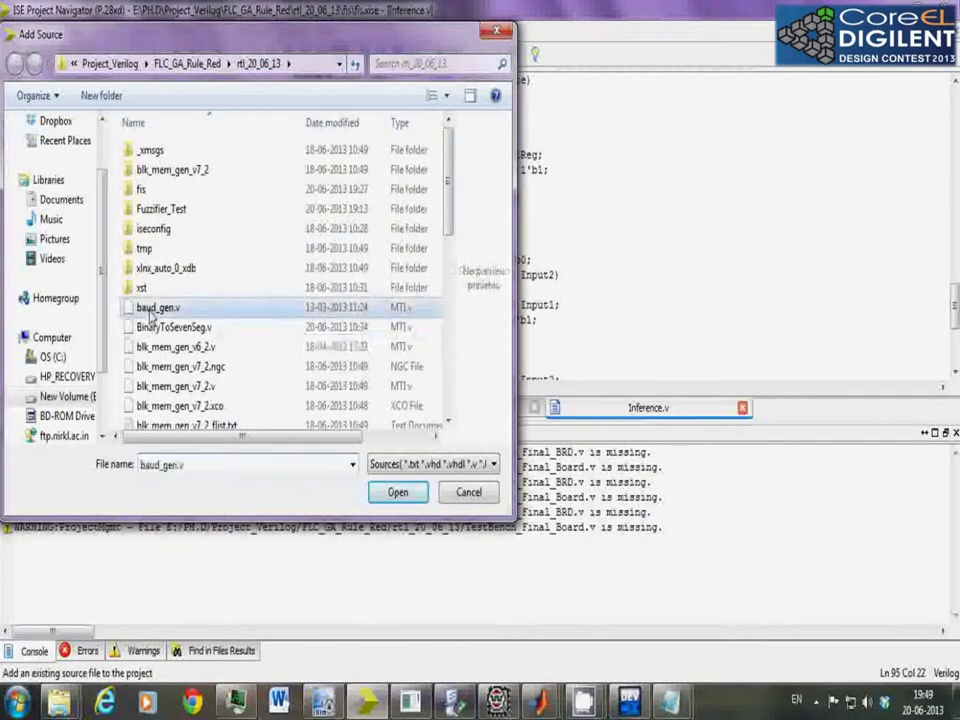
{"action": "scroll", "coordinate": [190, 370], "scroll_direction": "down", "scroll_amount": 4}
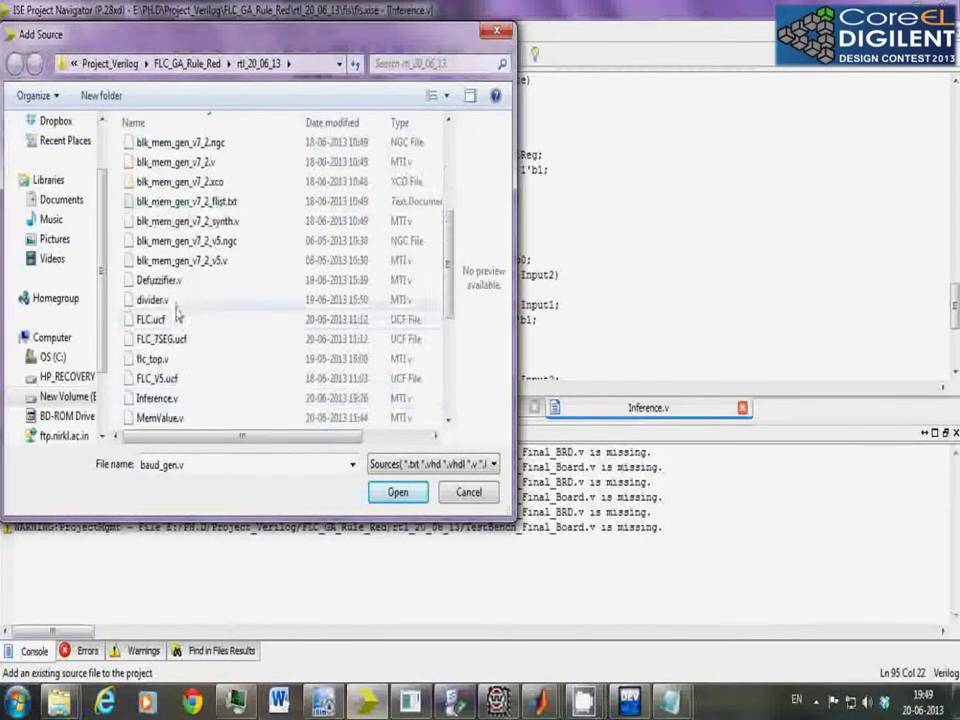
{"action": "left_click", "coordinate": [152, 300], "text": "ctrl"}
{"action": "left_click", "coordinate": [158, 280], "text": "ctrl"}
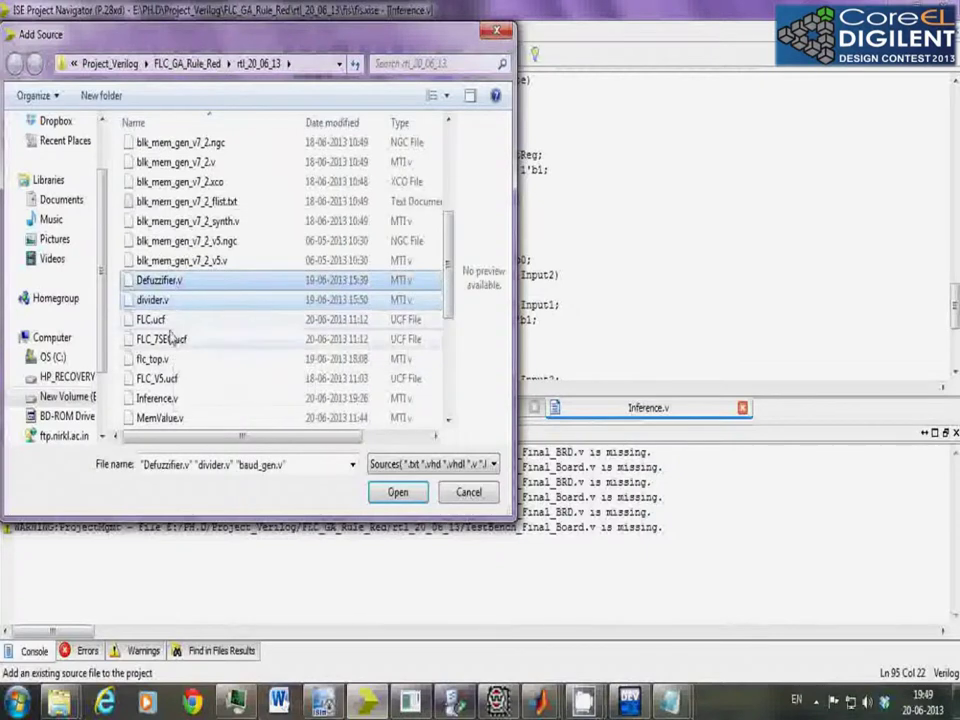
{"action": "left_click", "coordinate": [150, 319], "text": "ctrl"}
{"action": "scroll", "coordinate": [183, 370], "scroll_direction": "down", "scroll_amount": 1}
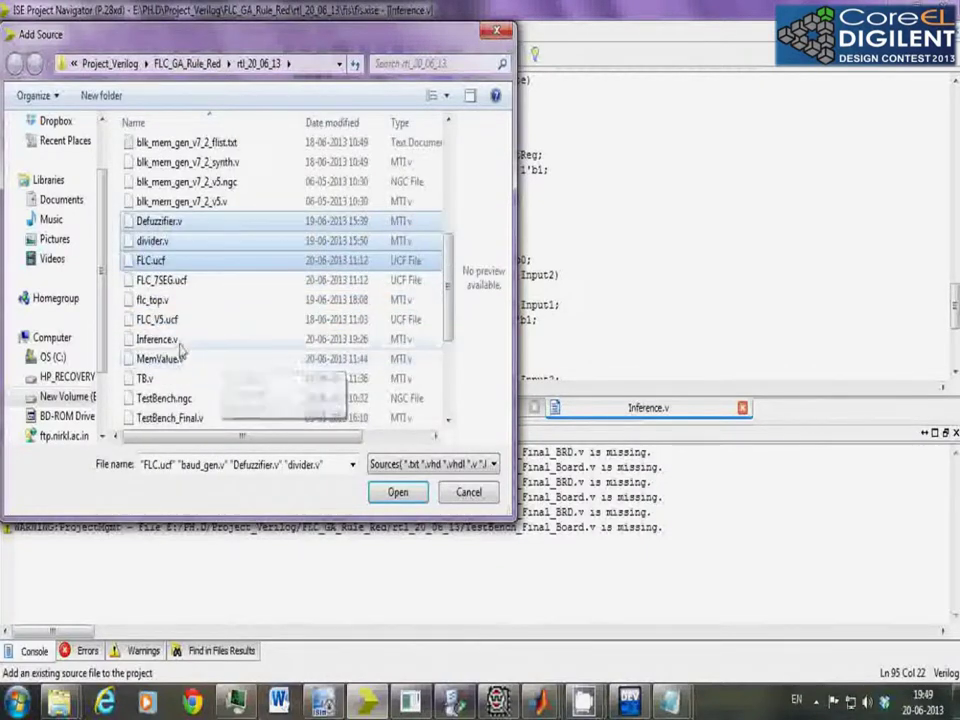
Extend the selection with Inference.v, MemValue.v, TestBench_Final_Board_Final.v, uart_rx.v, uart_top.v and uart_tx.v, and add all selected sources to the project
{"action": "left_click", "coordinate": [160, 339], "text": "ctrl"}
{"action": "left_click", "coordinate": [162, 359], "text": "ctrl"}
{"action": "scroll", "coordinate": [183, 355], "scroll_direction": "down", "scroll_amount": 1}
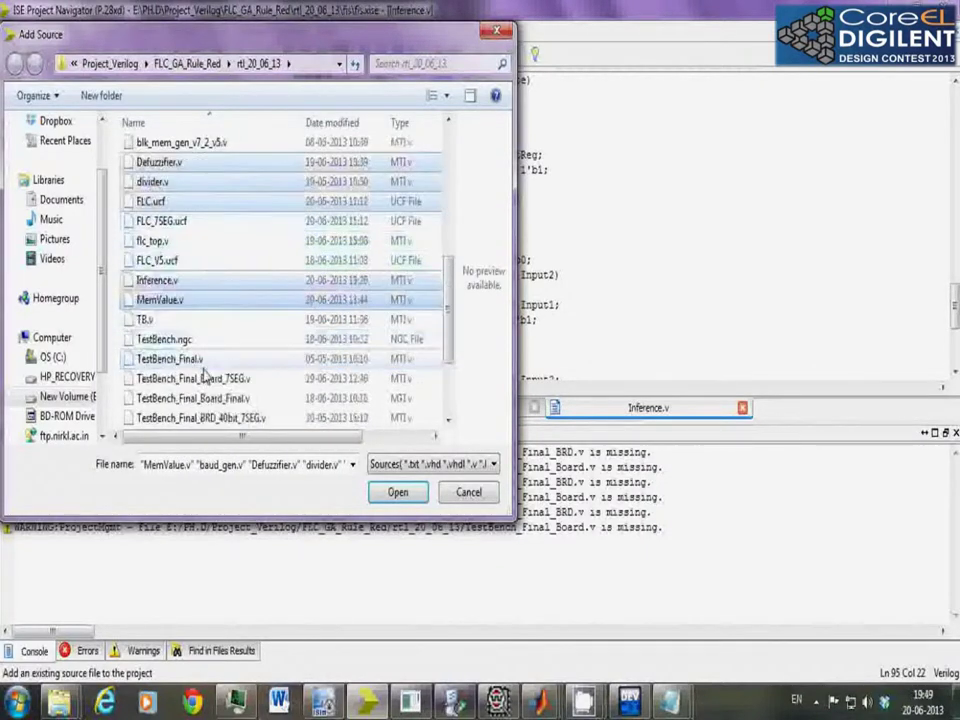
{"action": "left_click", "coordinate": [232, 398], "text": "ctrl"}
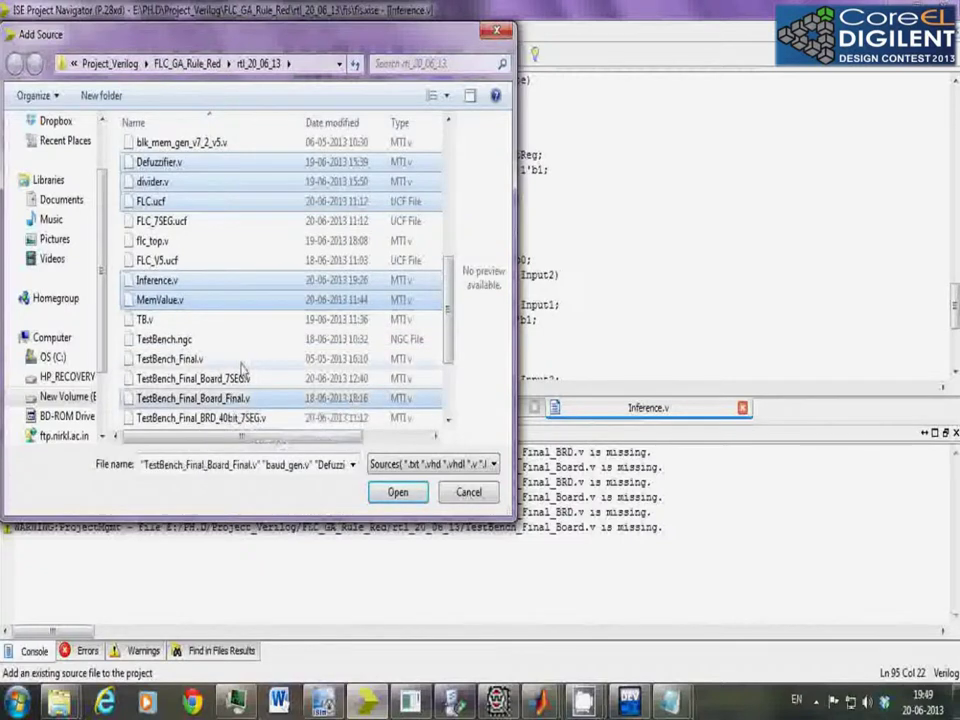
{"action": "scroll", "coordinate": [200, 350], "scroll_direction": "down", "scroll_amount": 2}
{"action": "left_click", "coordinate": [166, 341], "text": "ctrl"}
{"action": "left_click", "coordinate": [160, 359], "text": "ctrl"}
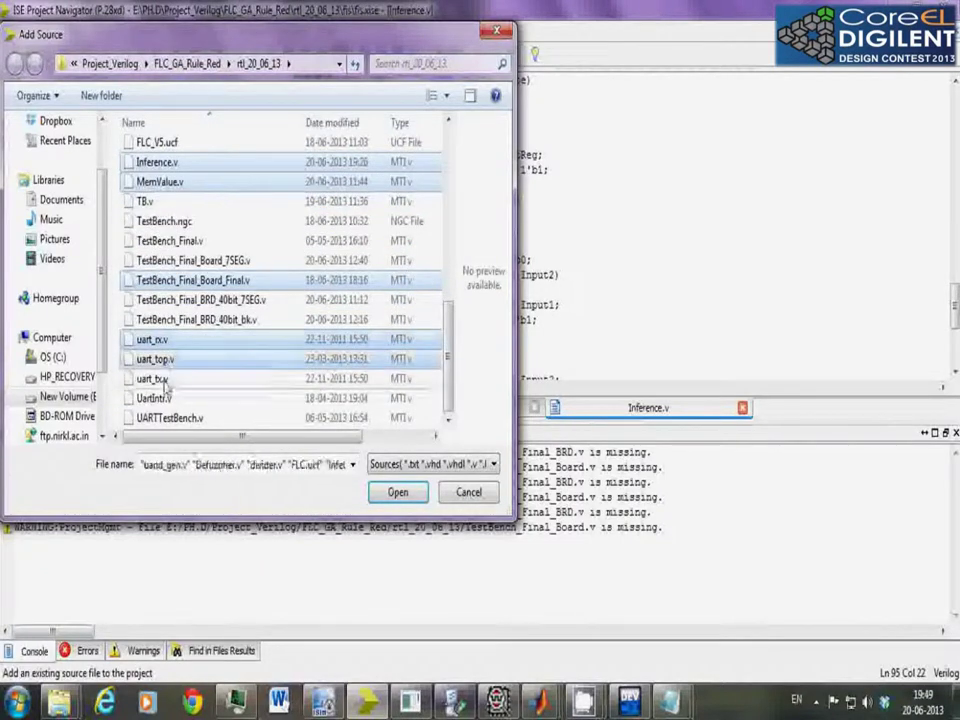
{"action": "left_click", "coordinate": [158, 379], "text": "ctrl"}
{"action": "left_click", "coordinate": [398, 492]}
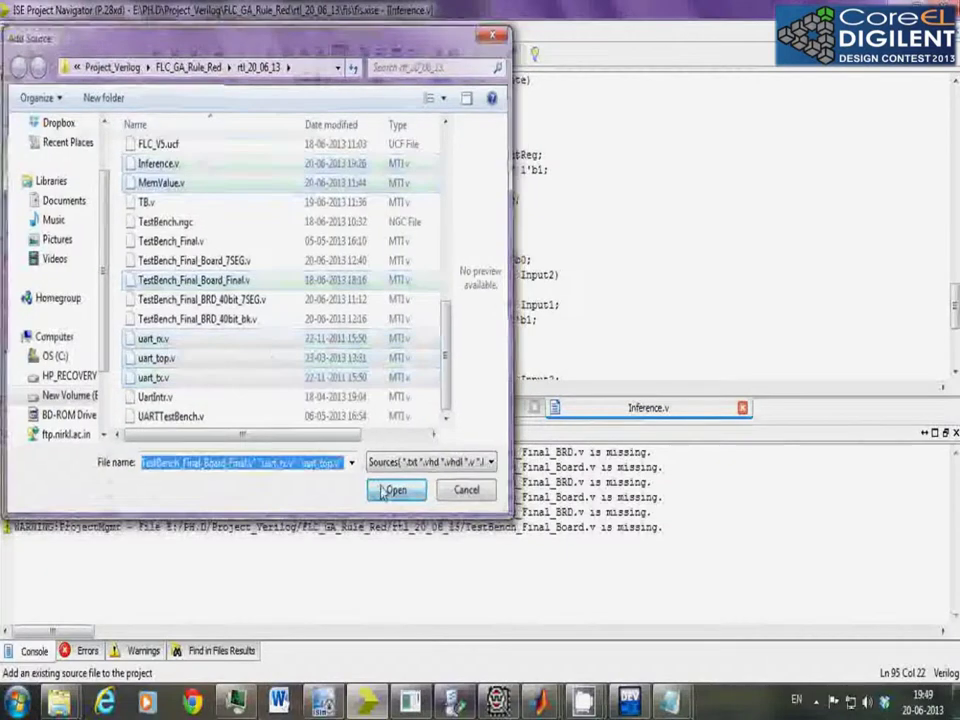
{"action": "left_click", "coordinate": [435, 603]}
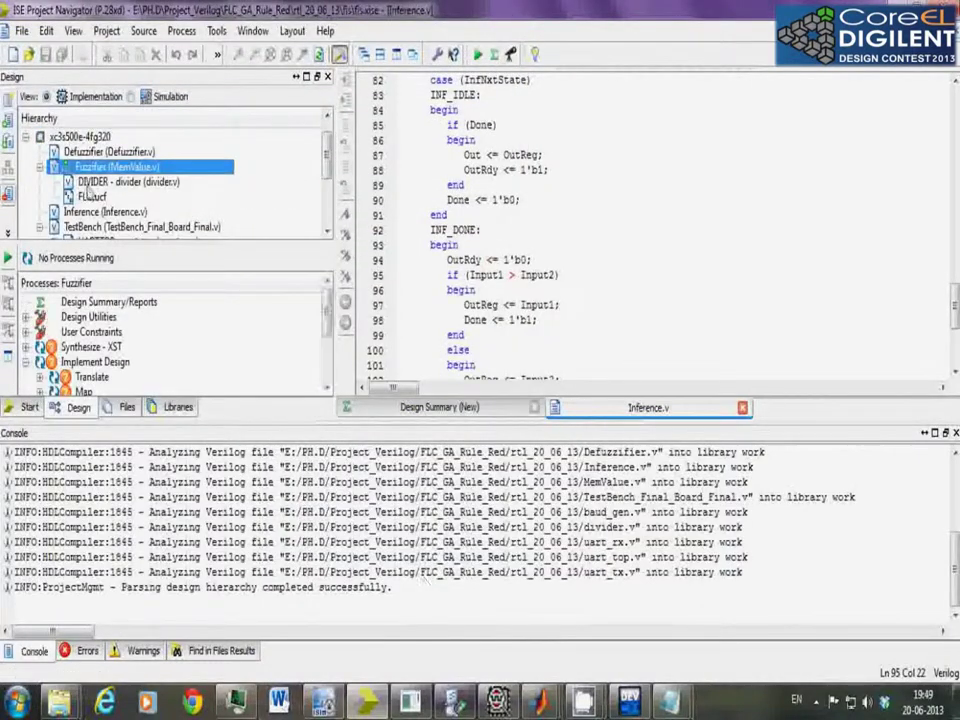
Start adding more existing sources to the fis project and choose BinaryToSevenSeg.v from the rtl_20_06_13 folder
{"action": "left_click", "coordinate": [40, 168]}
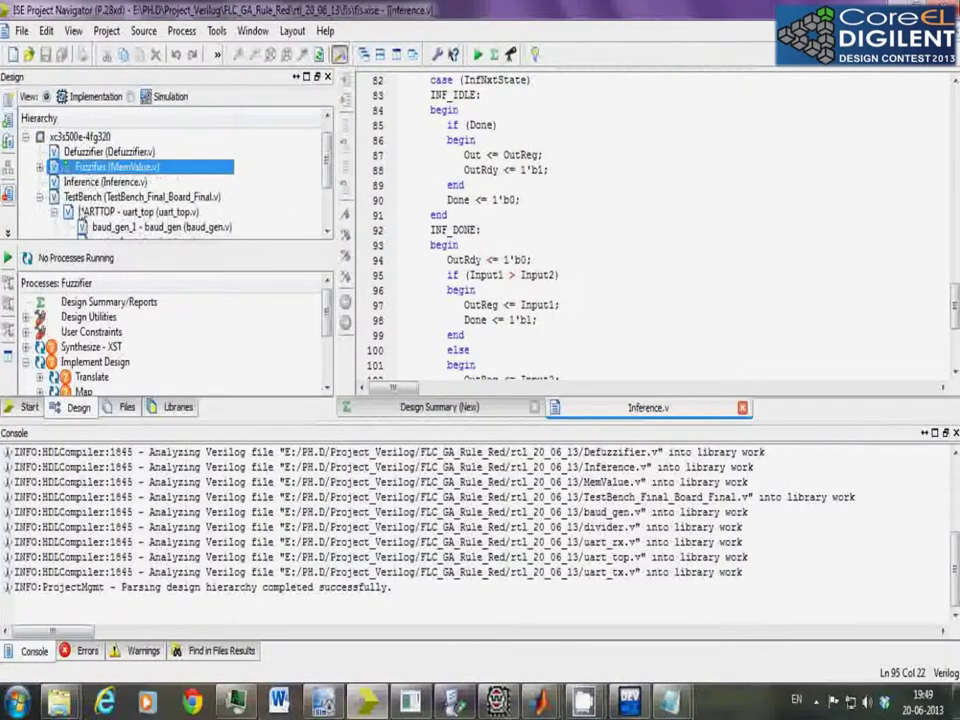
{"action": "scroll", "coordinate": [131, 188], "scroll_direction": "down", "scroll_amount": 2}
{"action": "scroll", "coordinate": [131, 186], "scroll_direction": "up", "scroll_amount": 1}
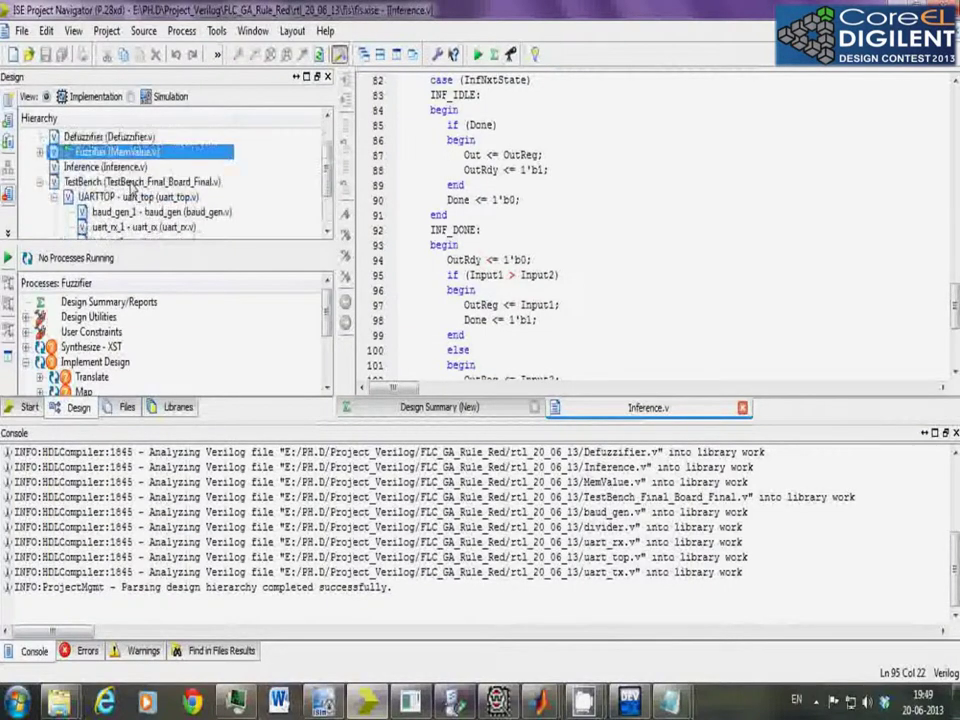
{"action": "scroll", "coordinate": [110, 190], "scroll_direction": "up", "scroll_amount": 1}
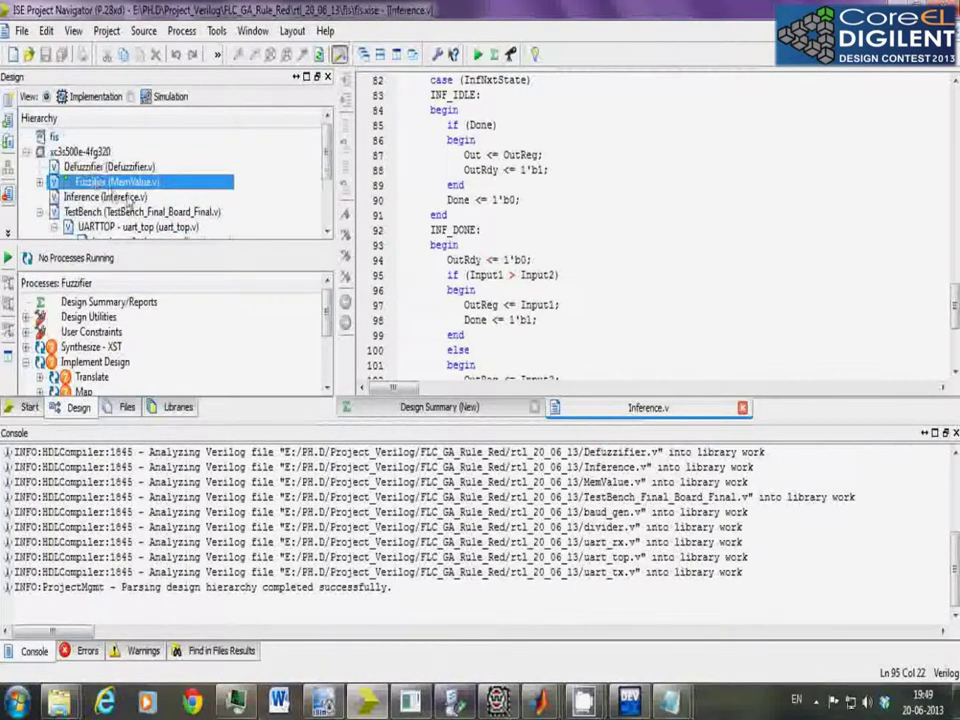
{"action": "left_click", "coordinate": [97, 212]}
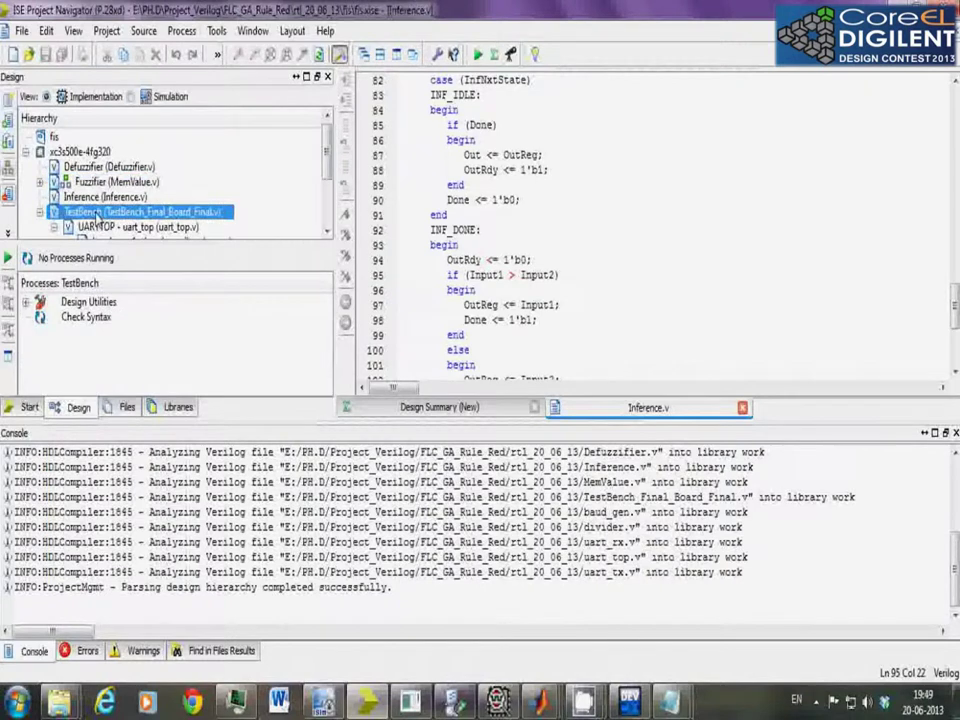
{"action": "right_click", "coordinate": [97, 212]}
{"action": "left_click", "coordinate": [132, 244]}
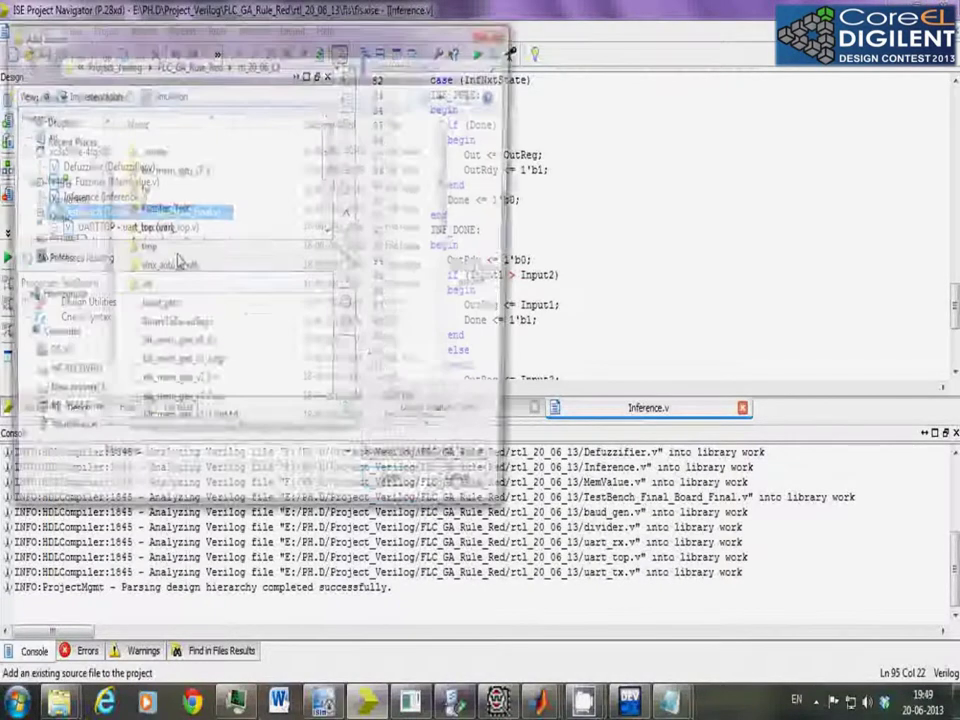
{"action": "left_click", "coordinate": [199, 334]}
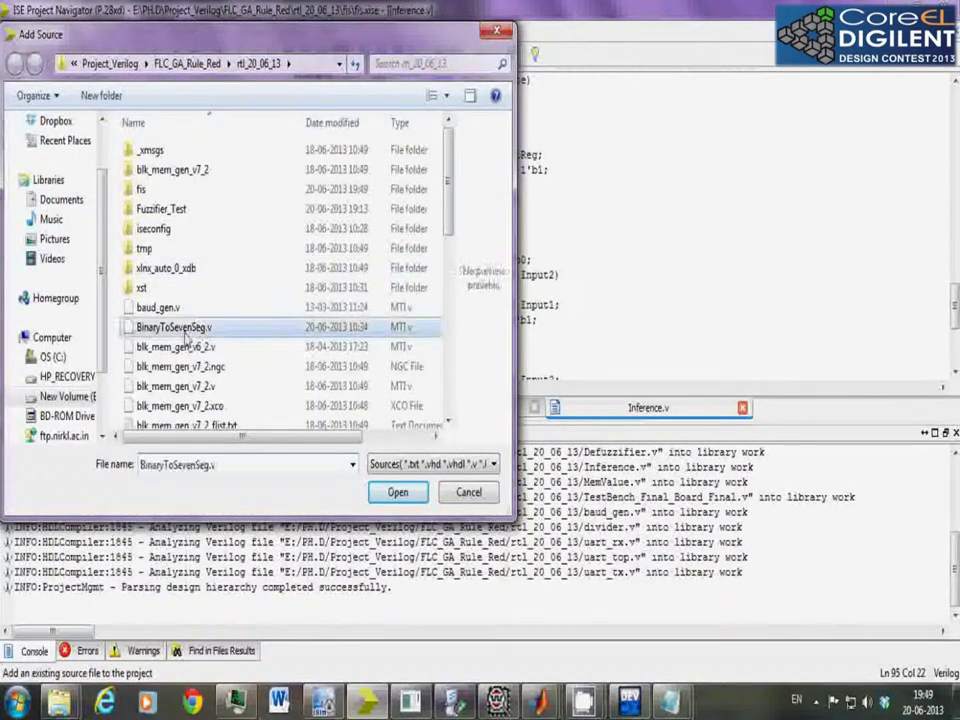
Extend the selection with MemValue.v, Inference.v and flc_top.v, and add the chosen source files to the project
{"action": "scroll", "coordinate": [195, 335], "scroll_direction": "down", "scroll_amount": 5}
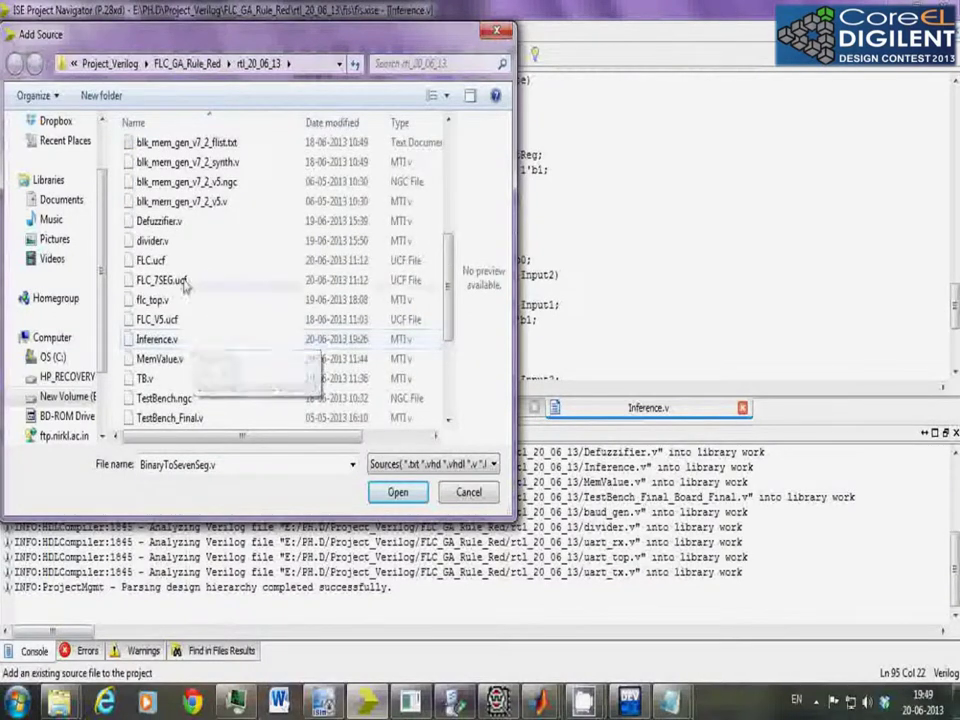
{"action": "scroll", "coordinate": [200, 366], "scroll_direction": "down", "scroll_amount": 1}
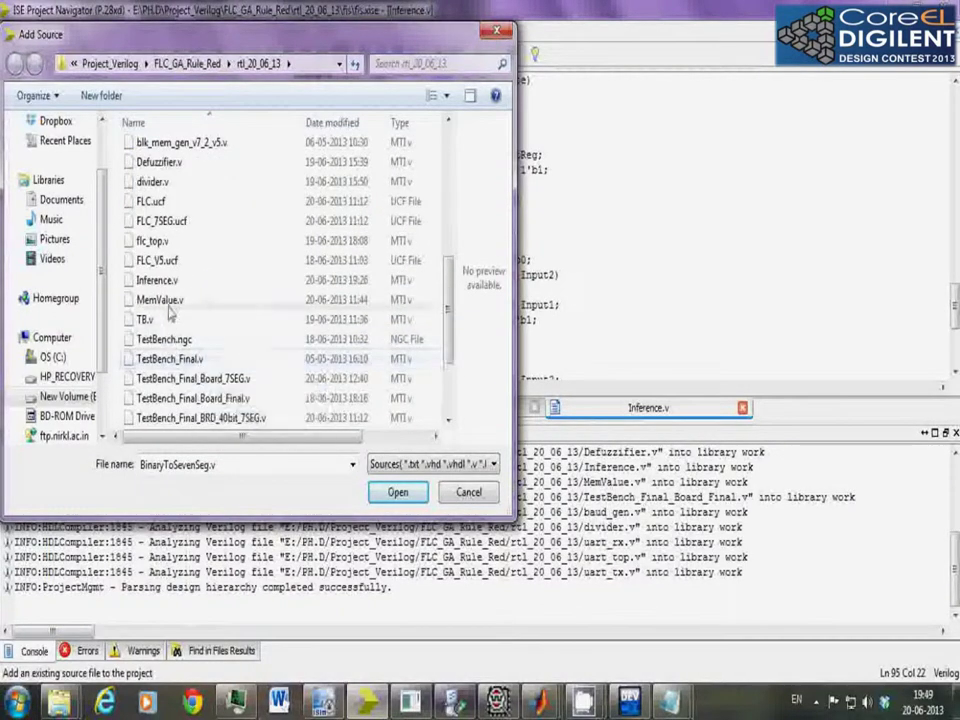
{"action": "left_click", "coordinate": [165, 300], "text": "ctrl"}
{"action": "left_click", "coordinate": [160, 282], "text": "ctrl"}
{"action": "left_click", "coordinate": [152, 241], "text": "ctrl"}
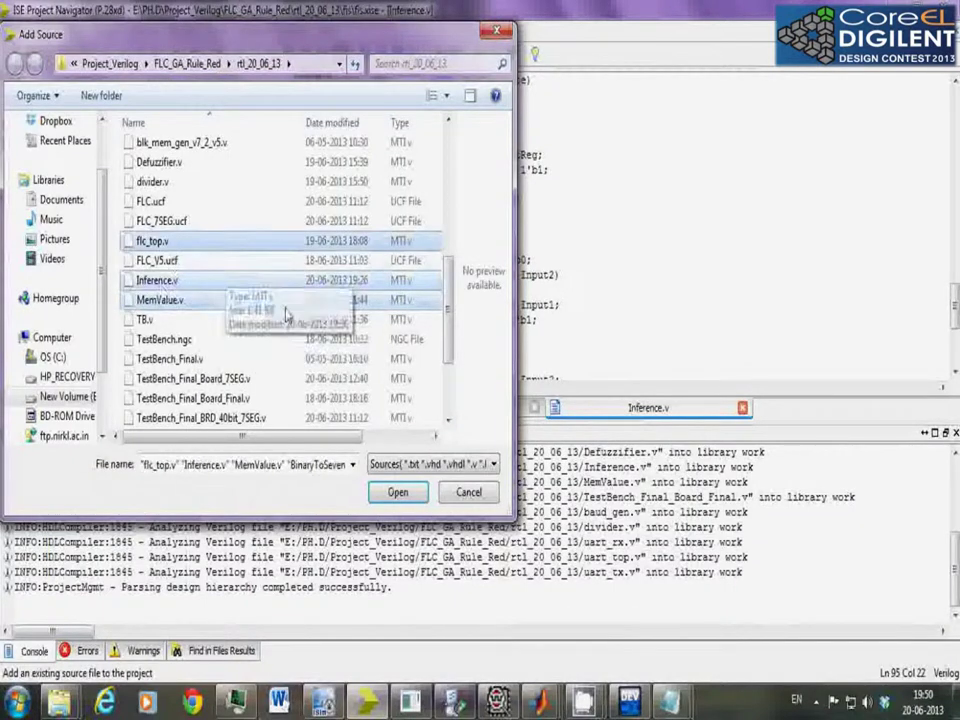
{"action": "scroll", "coordinate": [235, 326], "scroll_direction": "down", "scroll_amount": 1}
{"action": "left_click", "coordinate": [397, 492]}
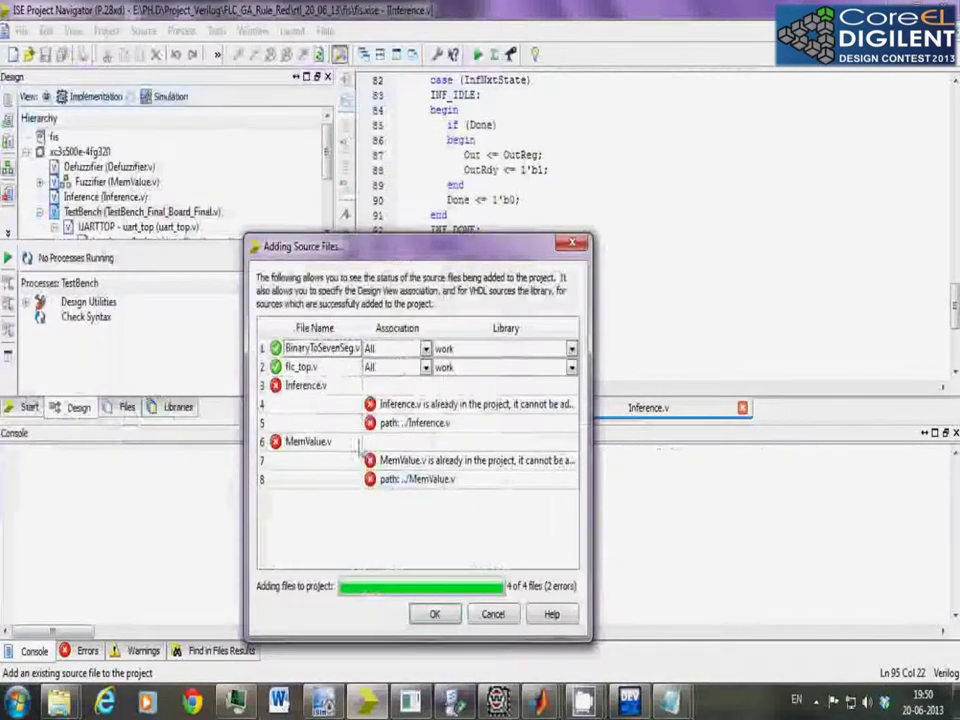
{"action": "left_click", "coordinate": [434, 613]}
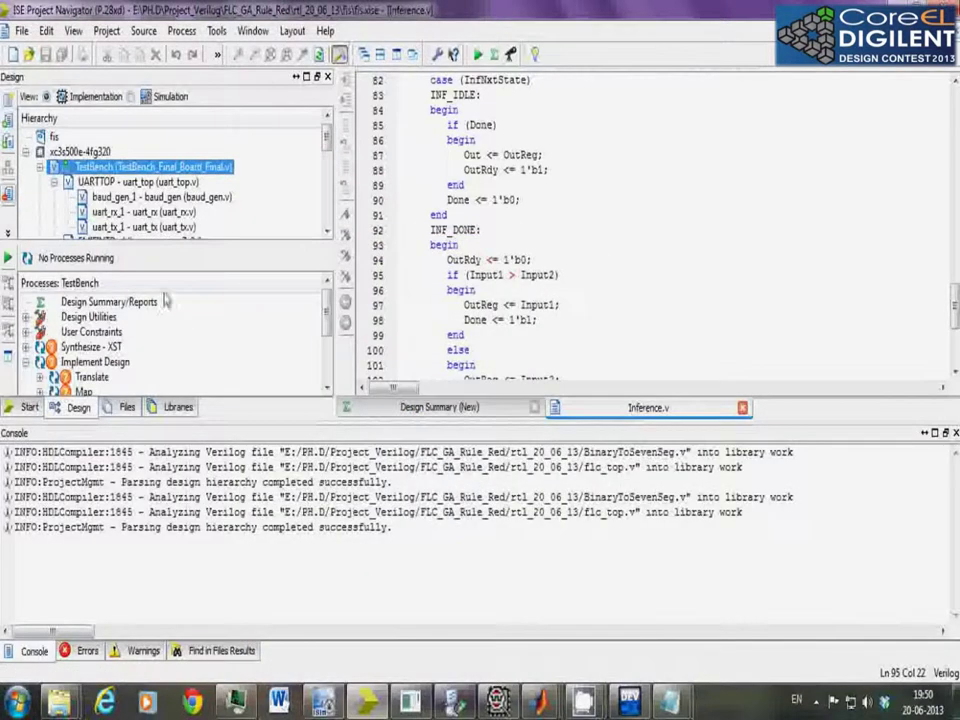
Review the module tree under TestBench and collapse the TestBench branch in the design hierarchy
{"action": "scroll", "coordinate": [120, 195], "scroll_direction": "down", "scroll_amount": 3}
{"action": "scroll", "coordinate": [100, 185], "scroll_direction": "up", "scroll_amount": 4}
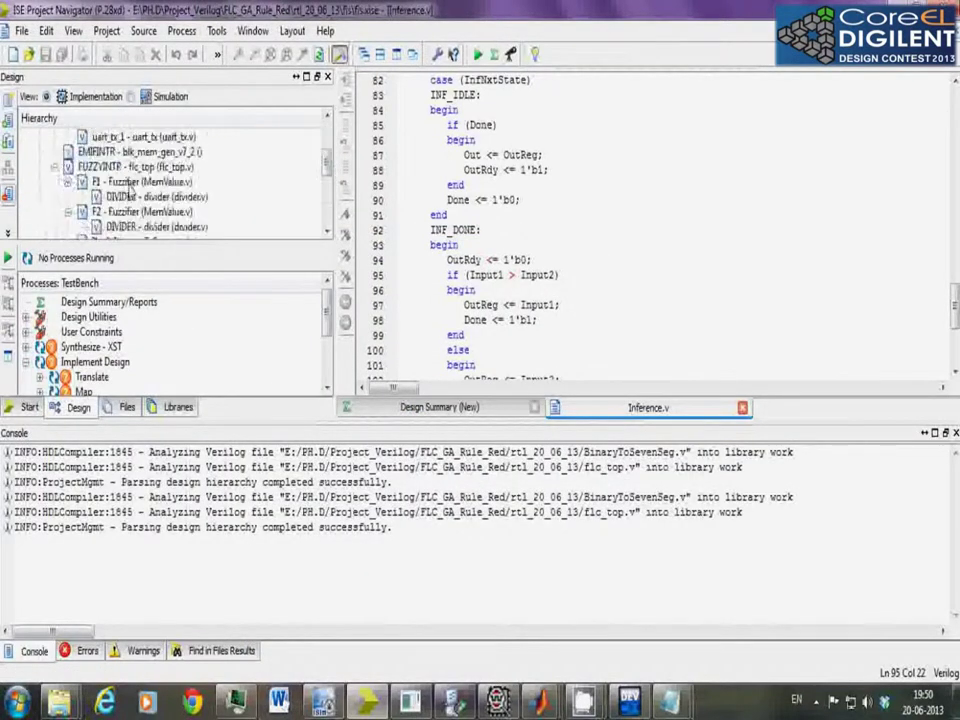
{"action": "left_click", "coordinate": [41, 167]}
{"action": "left_click", "coordinate": [40, 183]}
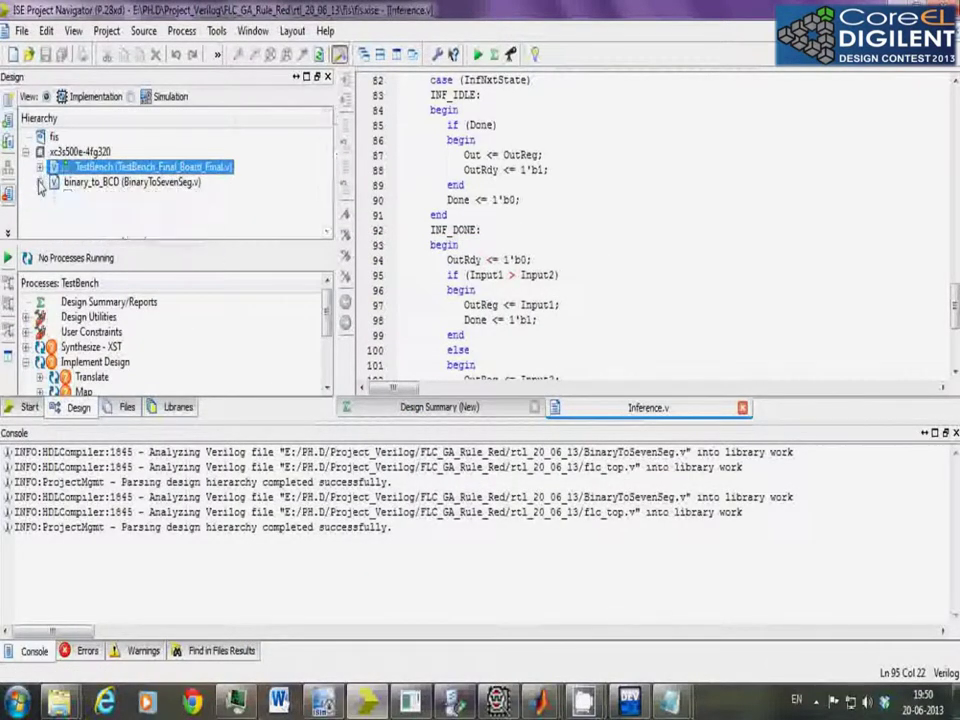
Run the Generate Programming File process for the TestBench top module
{"action": "left_click", "coordinate": [100, 346]}
{"action": "scroll", "coordinate": [112, 355], "scroll_direction": "down", "scroll_amount": 2}
{"action": "left_click", "coordinate": [113, 352]}
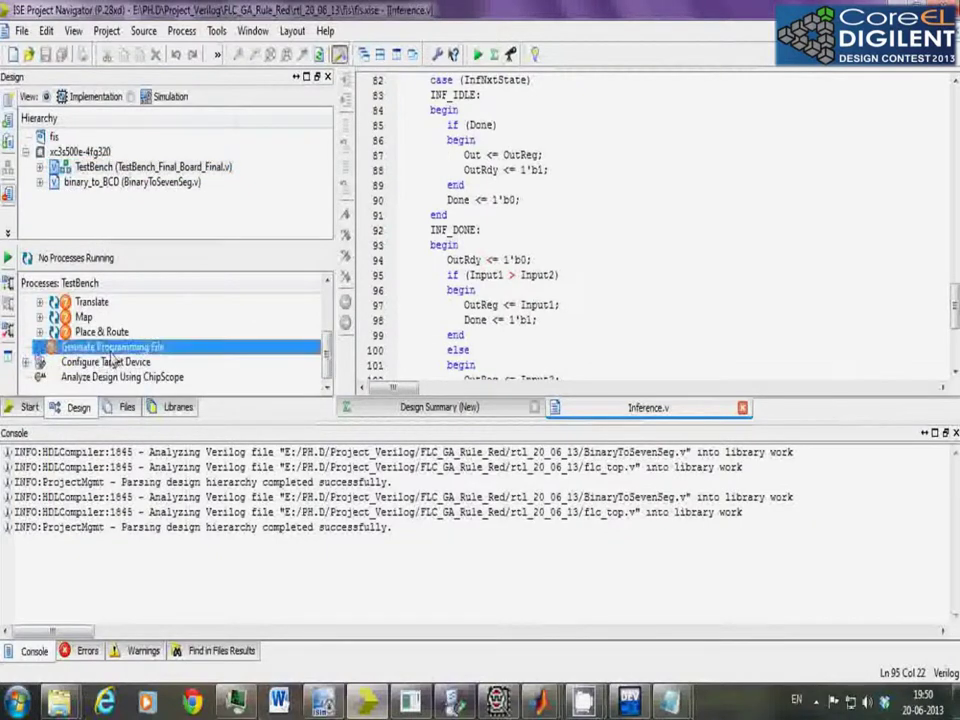
{"action": "right_click", "coordinate": [113, 355]}
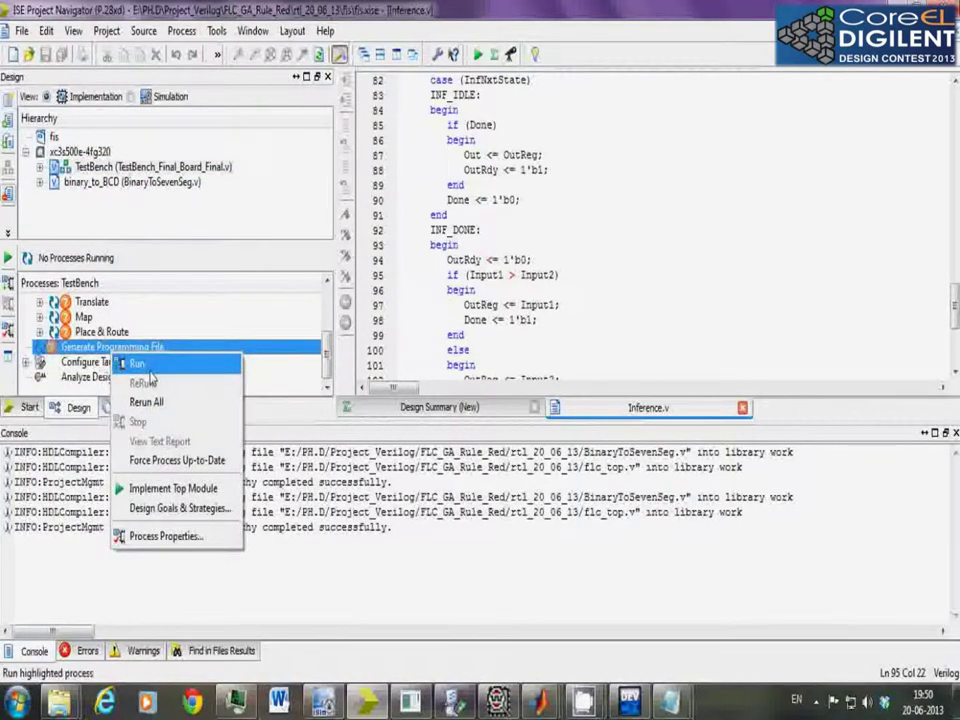
{"action": "left_click", "coordinate": [145, 366]}
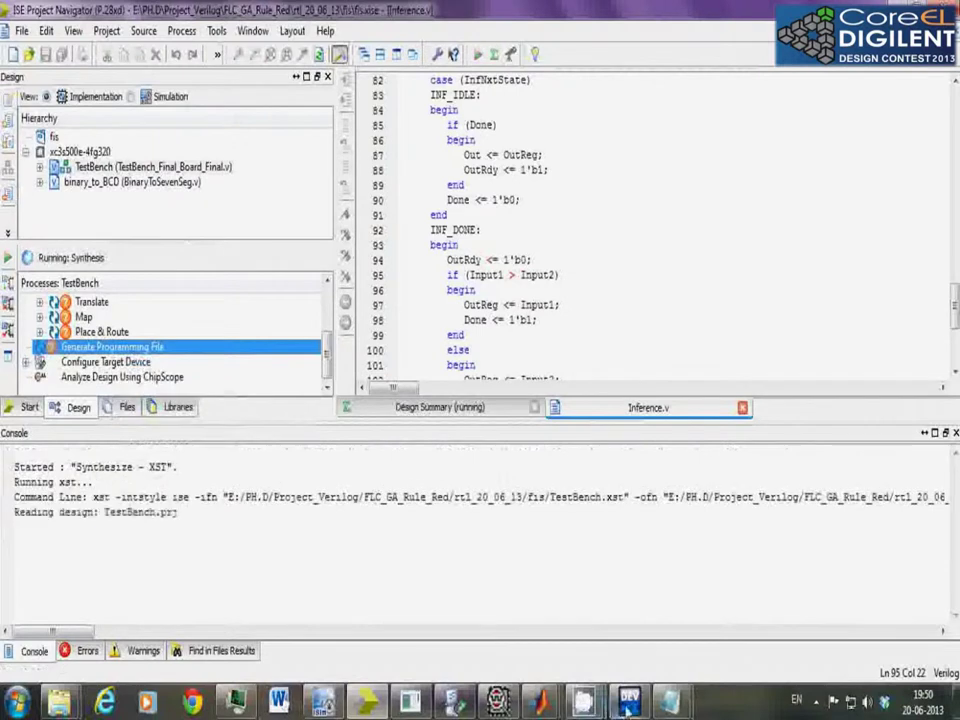
Switch to ISE iMPACT and program the xc3s500e device with testbench.bit, launching the programming operation twice
{"action": "left_click", "coordinate": [588, 705]}
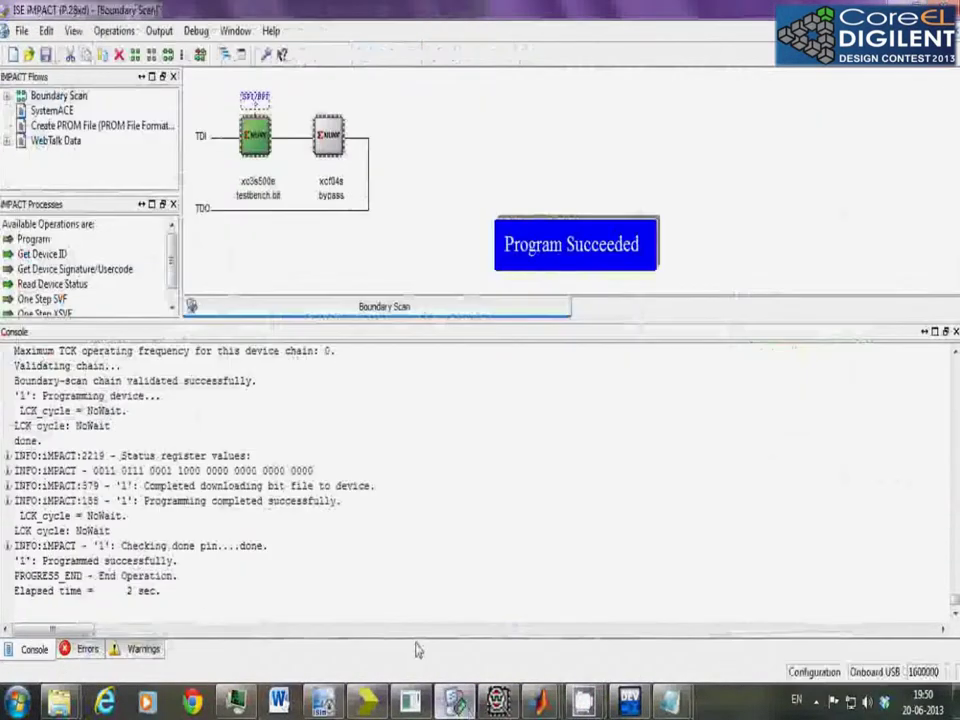
{"action": "right_click", "coordinate": [268, 145]}
{"action": "left_click", "coordinate": [312, 150]}
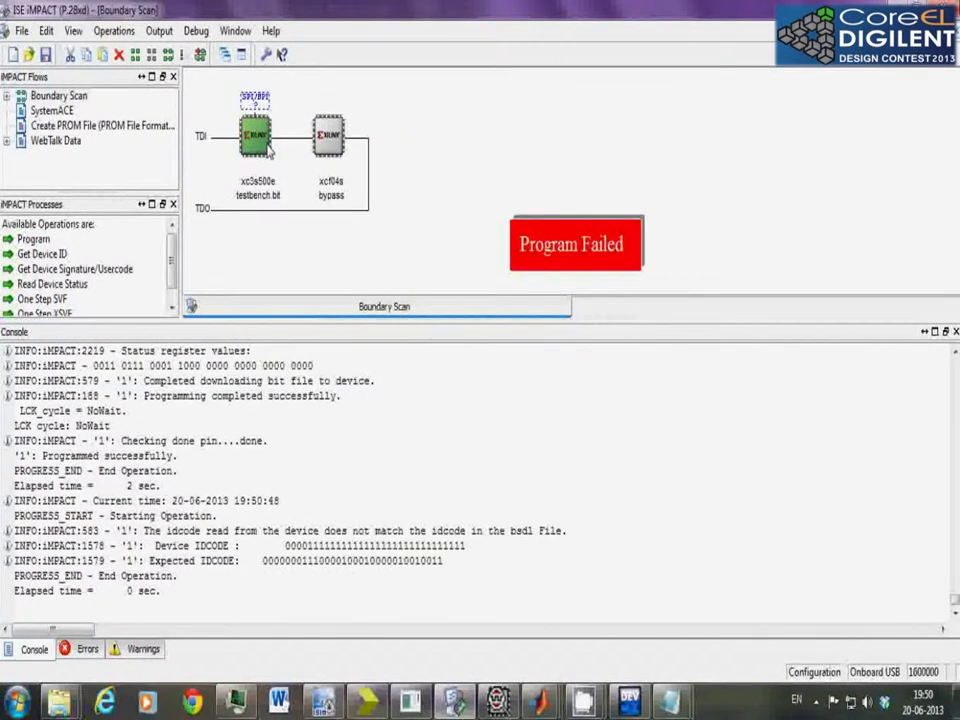
{"action": "right_click", "coordinate": [268, 148]}
{"action": "left_click", "coordinate": [300, 150]}
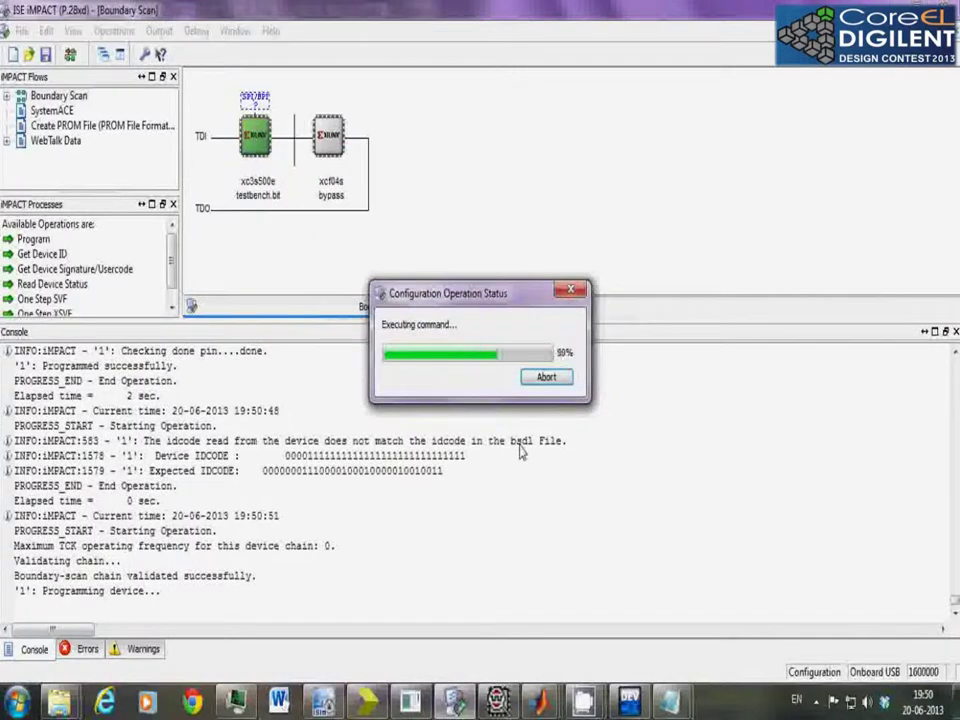
{"action": "mouse_move", "coordinate": [584, 700]}
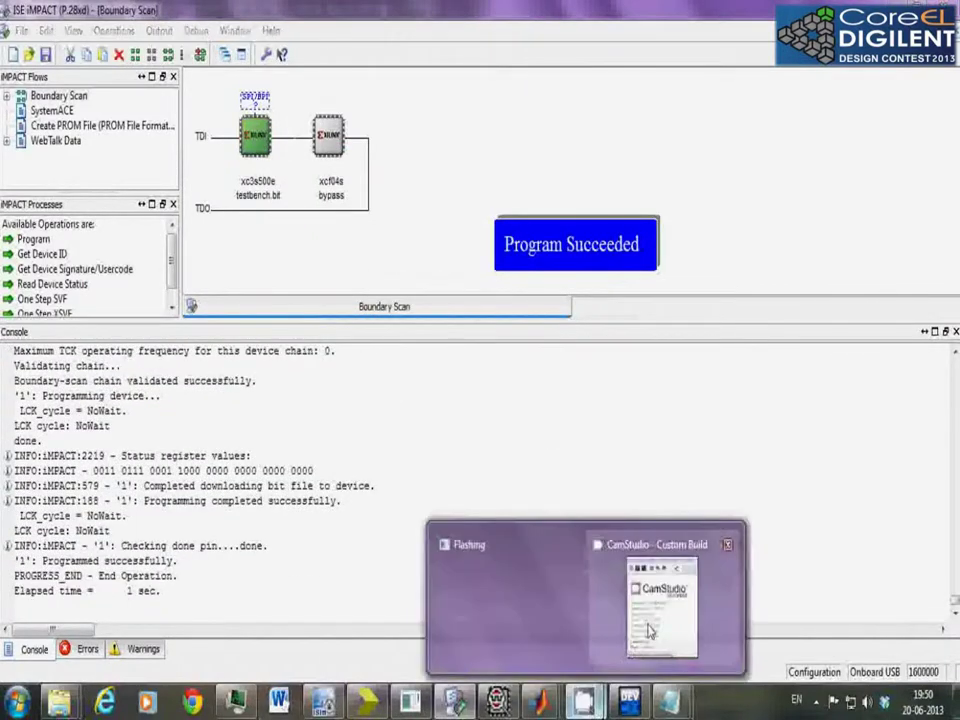
{"action": "left_click", "coordinate": [648, 630]}
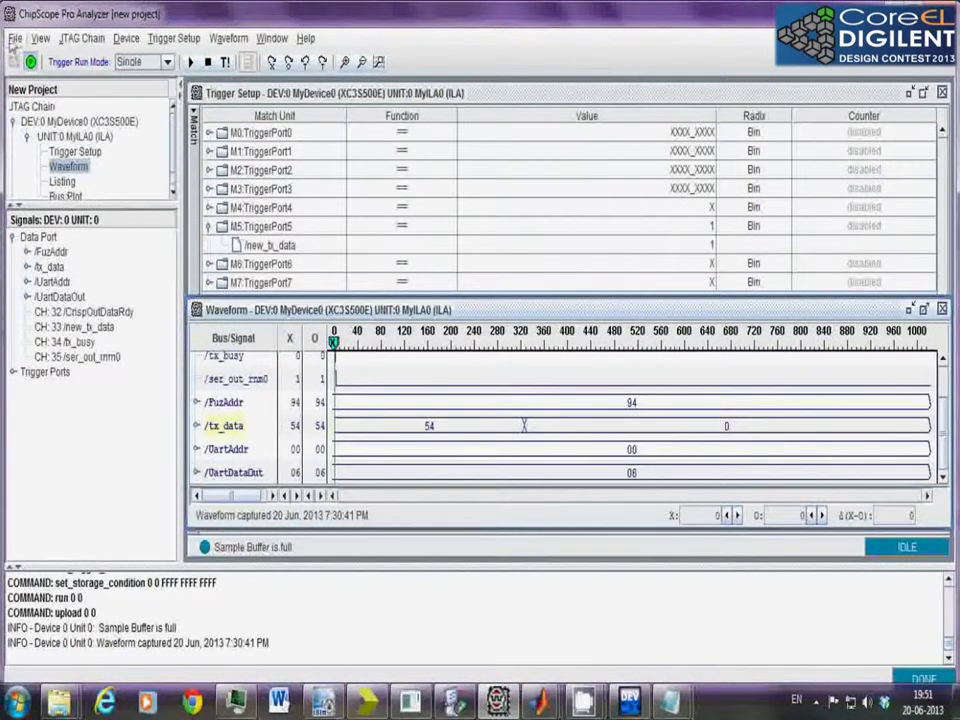
Switch to ChipScope Pro Analyzer, create a new project and accept the JTAG chain with XC3S500E and XCF04S
{"action": "left_click", "coordinate": [14, 39]}
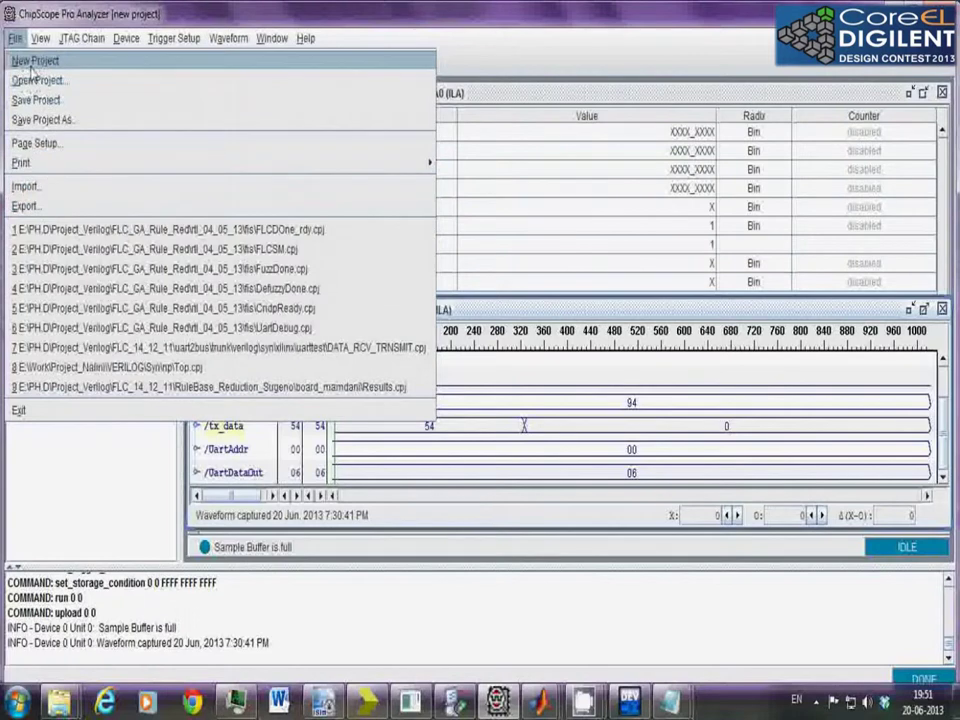
{"action": "left_click", "coordinate": [33, 61]}
{"action": "left_click", "coordinate": [478, 377]}
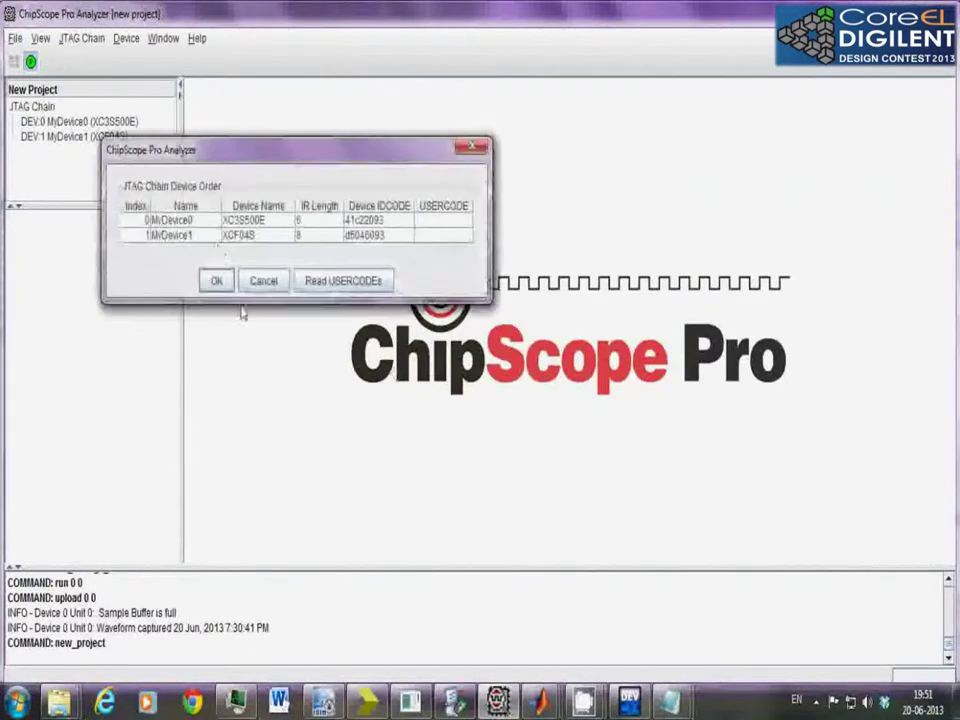
{"action": "left_click", "coordinate": [217, 283]}
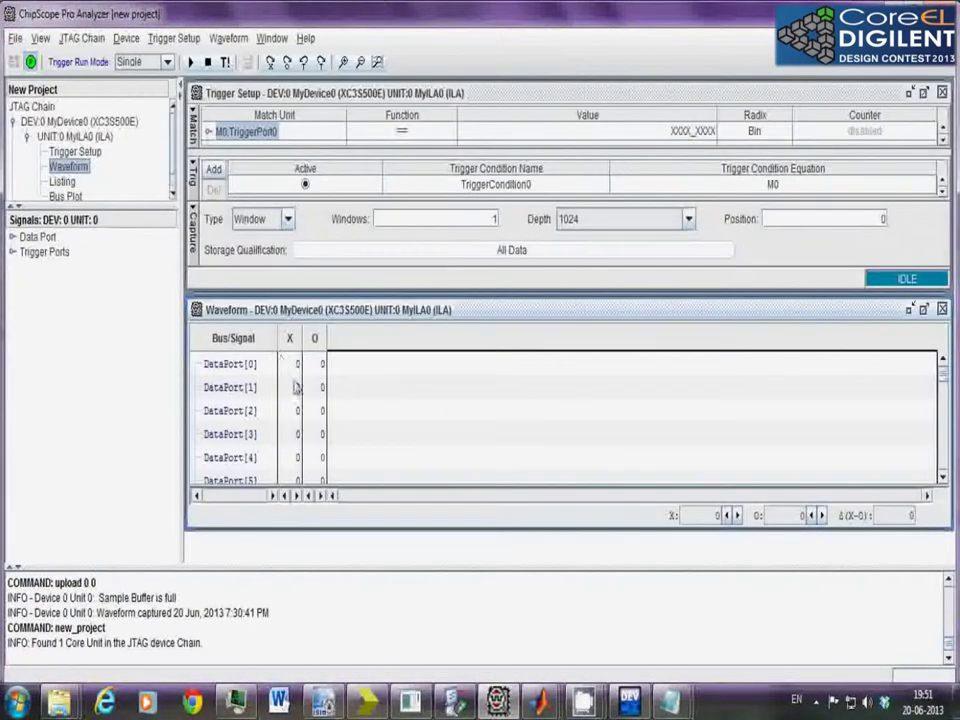
Import the signal names from CrispDataOut.cdc in the fis folder into the new ChipScope project
{"action": "left_click", "coordinate": [15, 38]}
{"action": "left_click", "coordinate": [48, 187]}
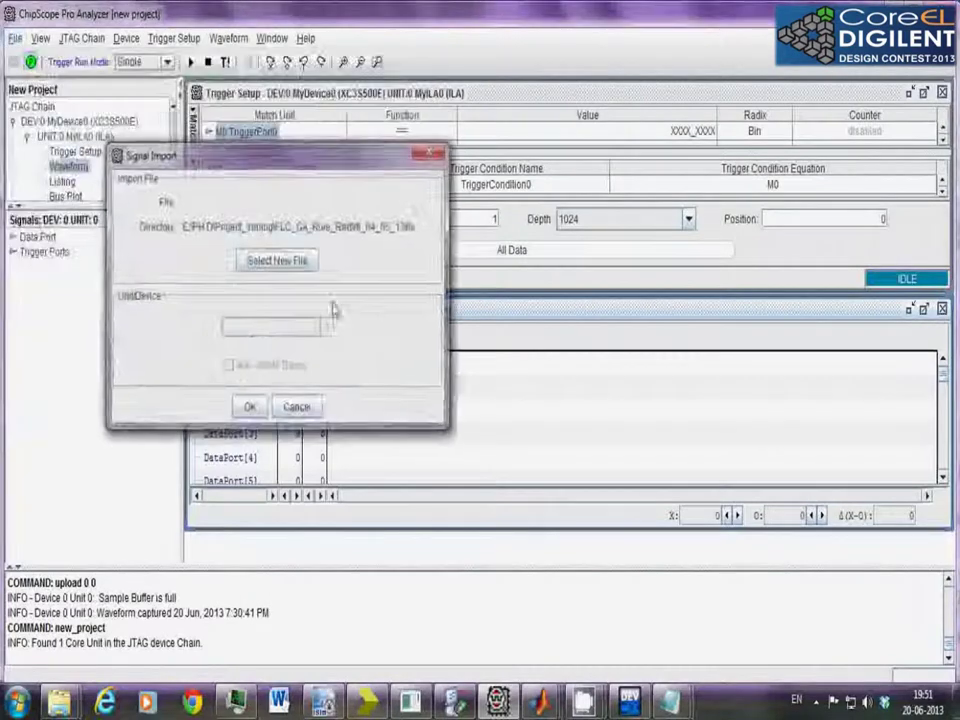
{"action": "left_click", "coordinate": [288, 270]}
{"action": "left_click", "coordinate": [352, 334]}
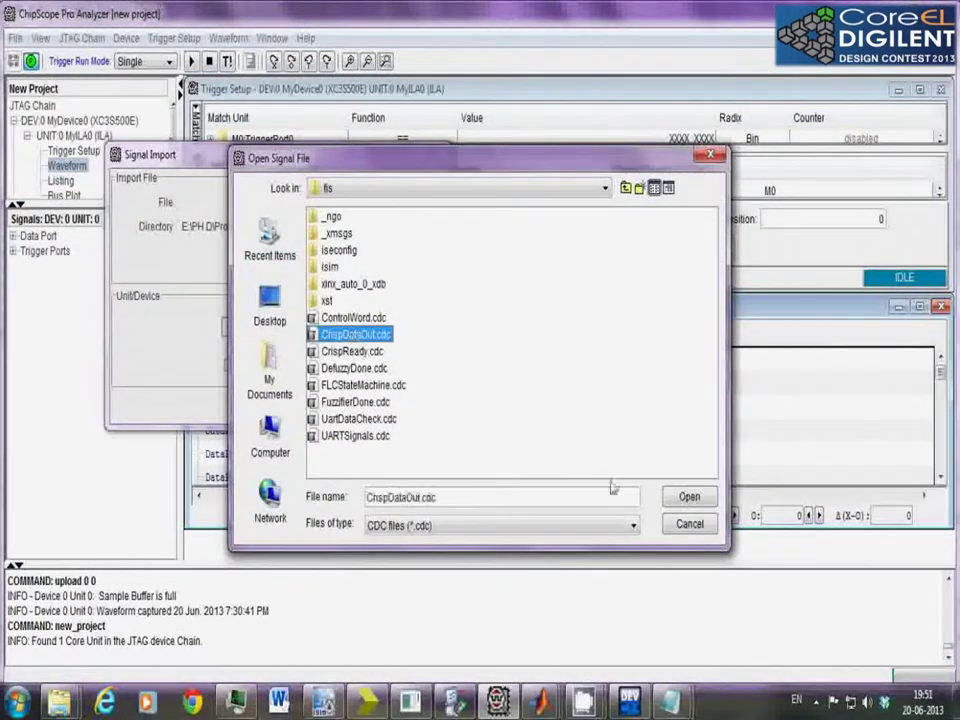
{"action": "left_click", "coordinate": [688, 497]}
{"action": "left_click", "coordinate": [250, 406]}
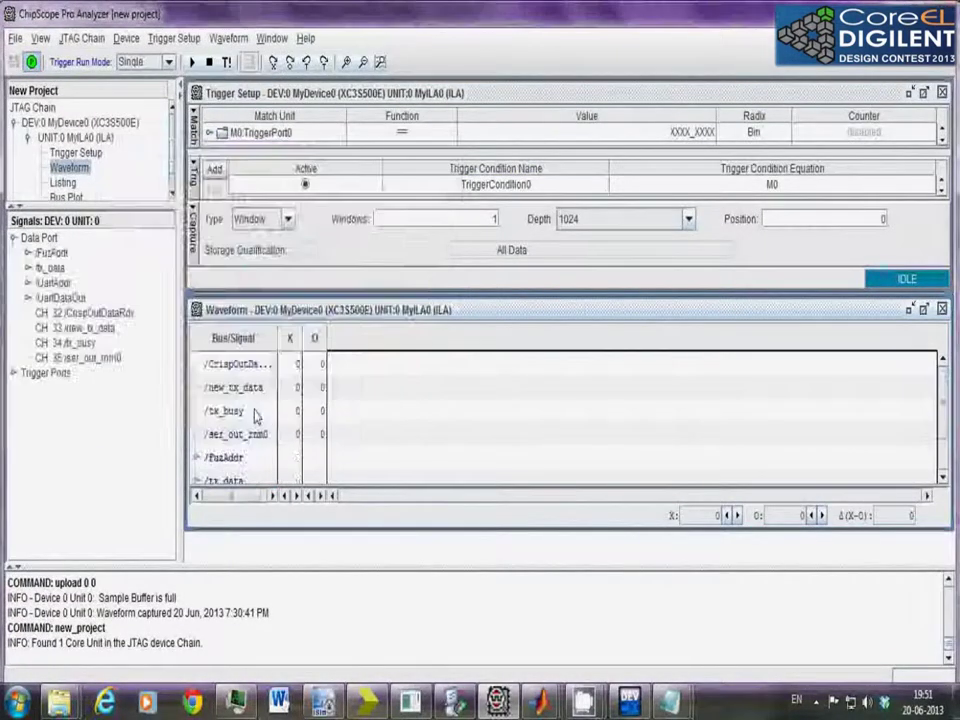
In an enlarged Trigger Setup, set the /new_tx_data match value of M5:TriggerPort5 to 1
{"action": "left_click", "coordinate": [70, 152]}
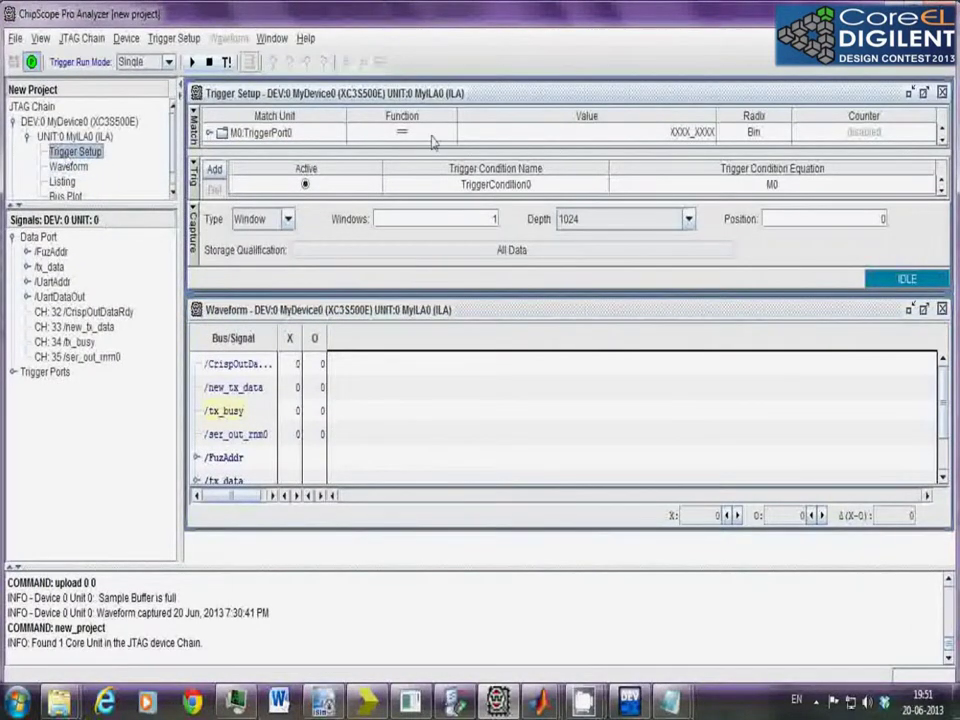
{"action": "double_click", "coordinate": [527, 98]}
{"action": "double_click", "coordinate": [262, 226]}
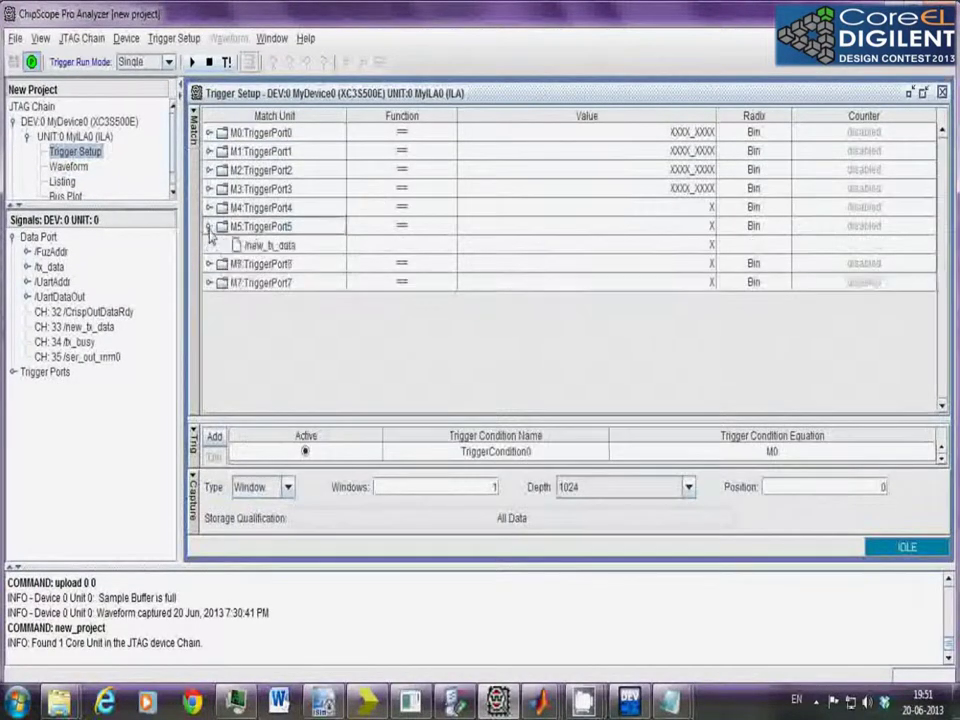
{"action": "left_click", "coordinate": [694, 251]}
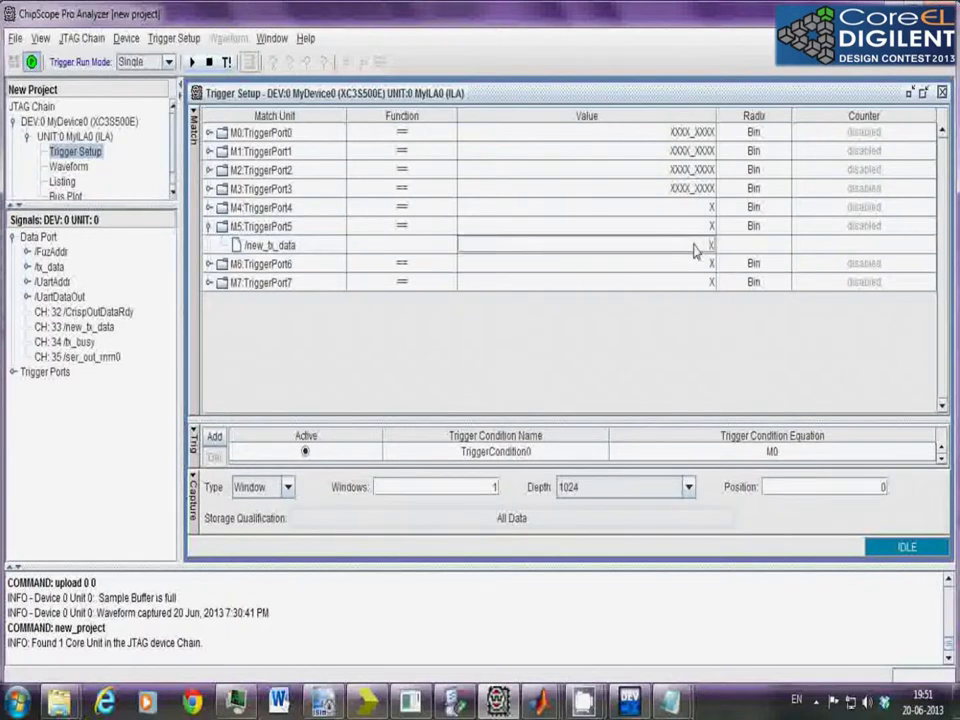
Base TriggerCondition0 on match unit M5 instead of M0, then display the waveform and start a single trigger capture
{"action": "double_click", "coordinate": [772, 451]}
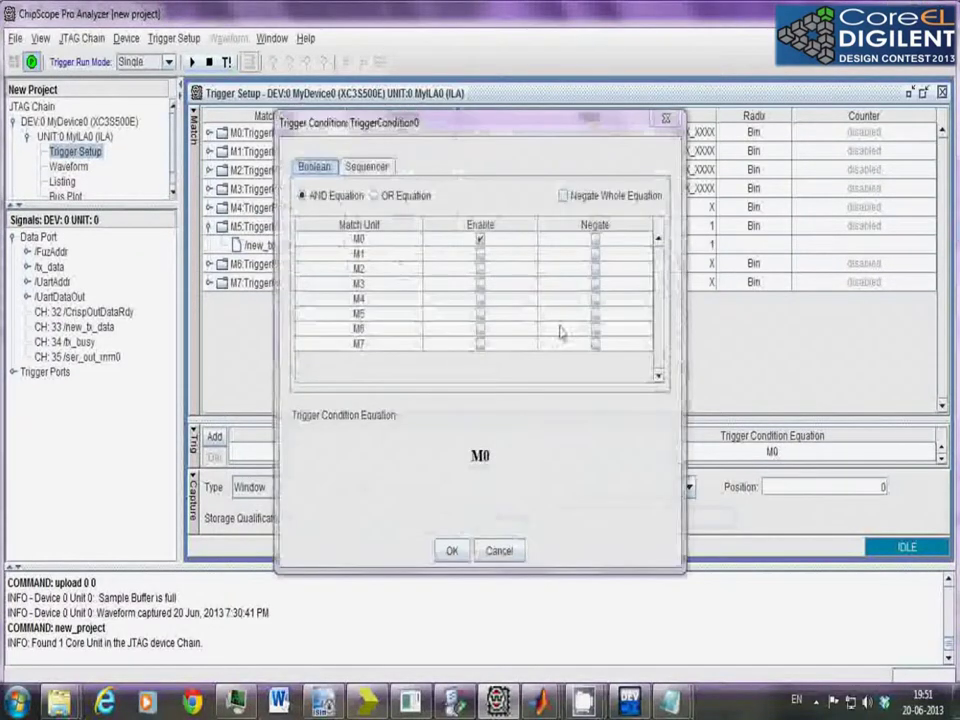
{"action": "left_click", "coordinate": [480, 239]}
{"action": "left_click", "coordinate": [480, 313]}
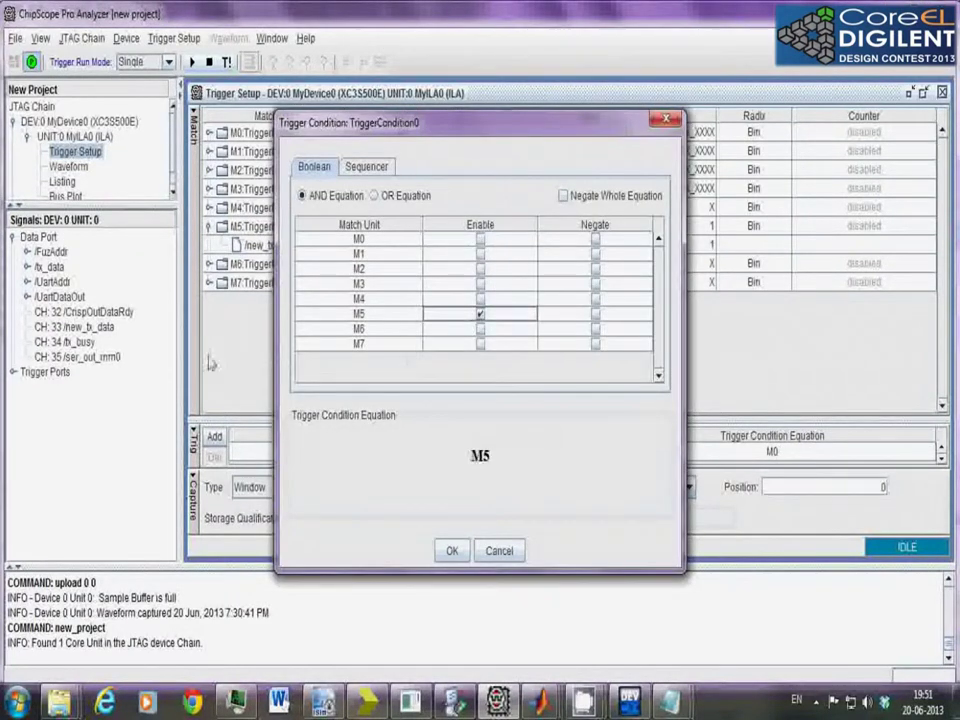
{"action": "left_click", "coordinate": [452, 551]}
{"action": "double_click", "coordinate": [78, 168]}
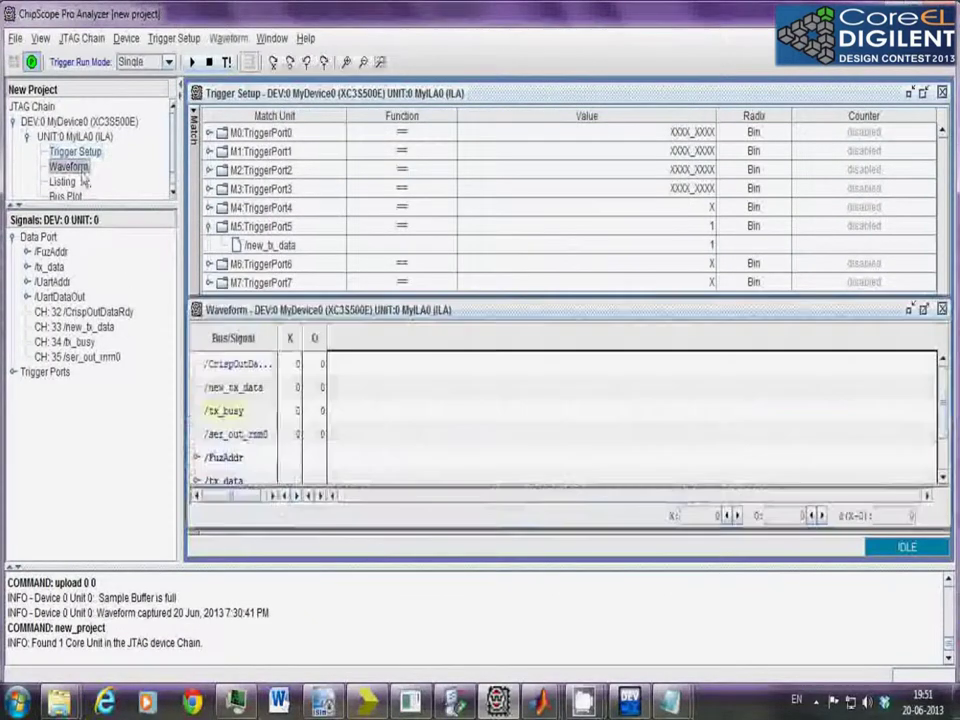
{"action": "left_click", "coordinate": [191, 62]}
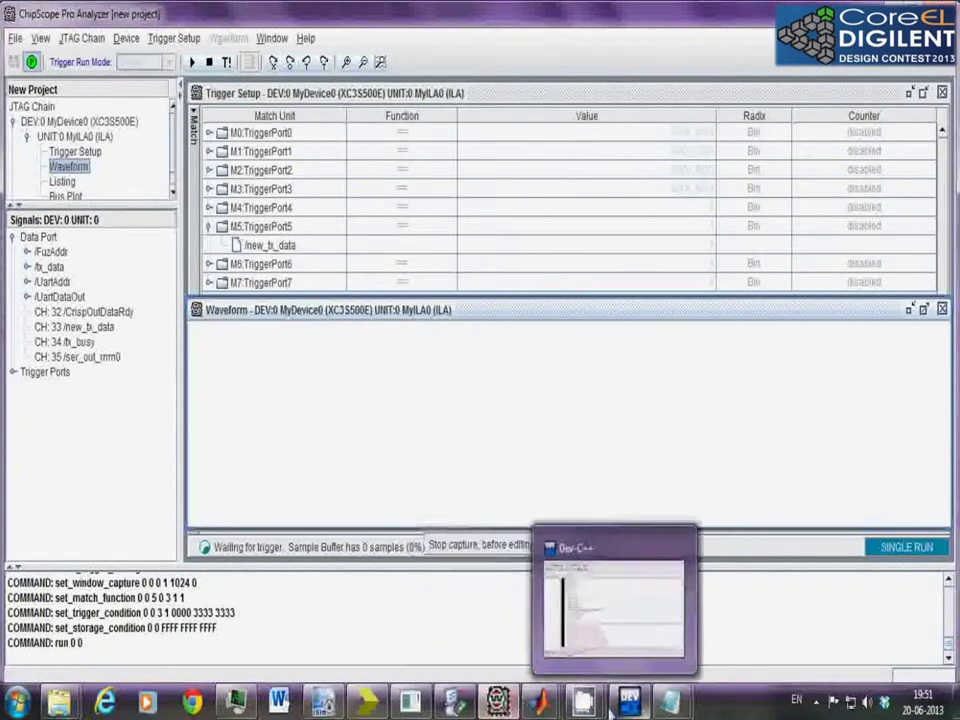
{"action": "mouse_move", "coordinate": [598, 705]}
{"action": "left_click", "coordinate": [655, 605]}
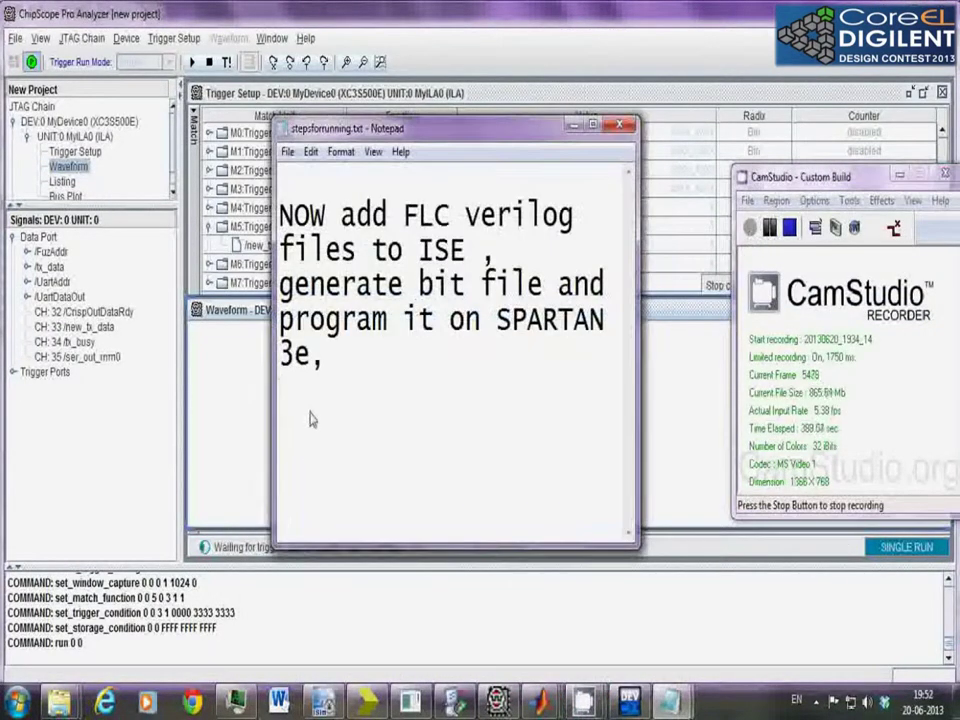
Add the note "Chipscope is triggered for tx data , now run GUI from MATLAB to load rule base and inputs" to stepsforrunning.txt
{"action": "type", "text": "Chipscope is triggered"}
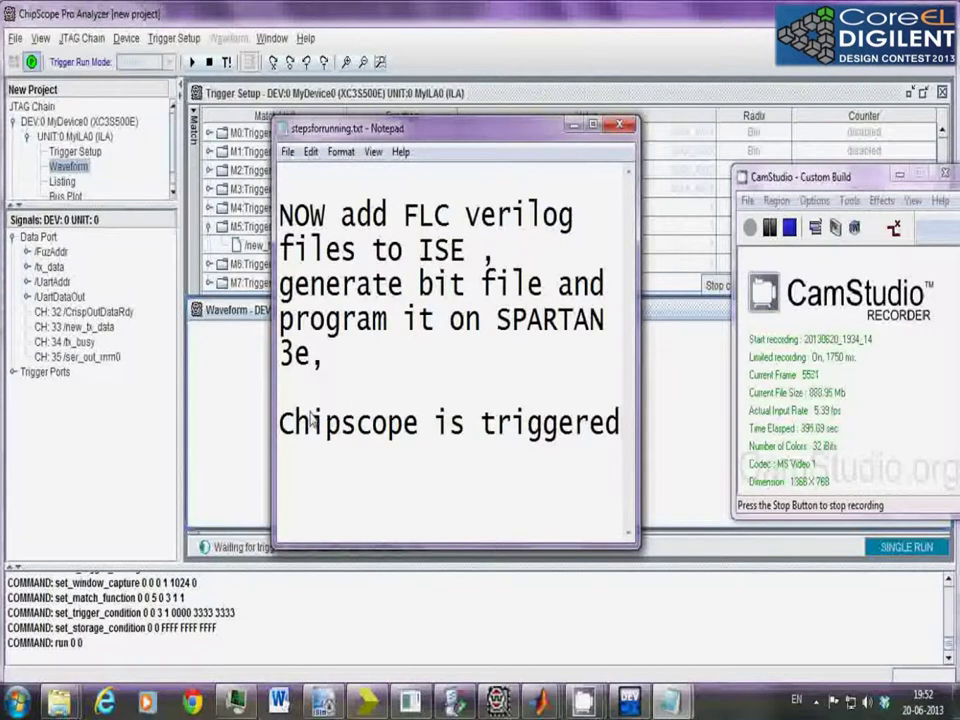
{"action": "type", "text": " for "}
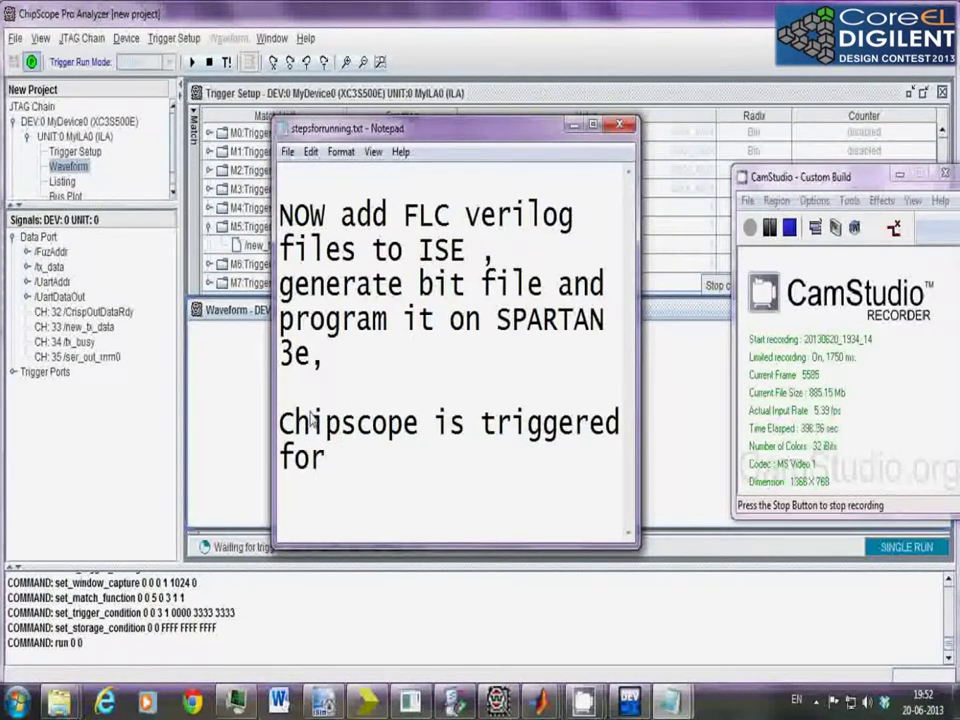
{"action": "type", "text": "tx "}
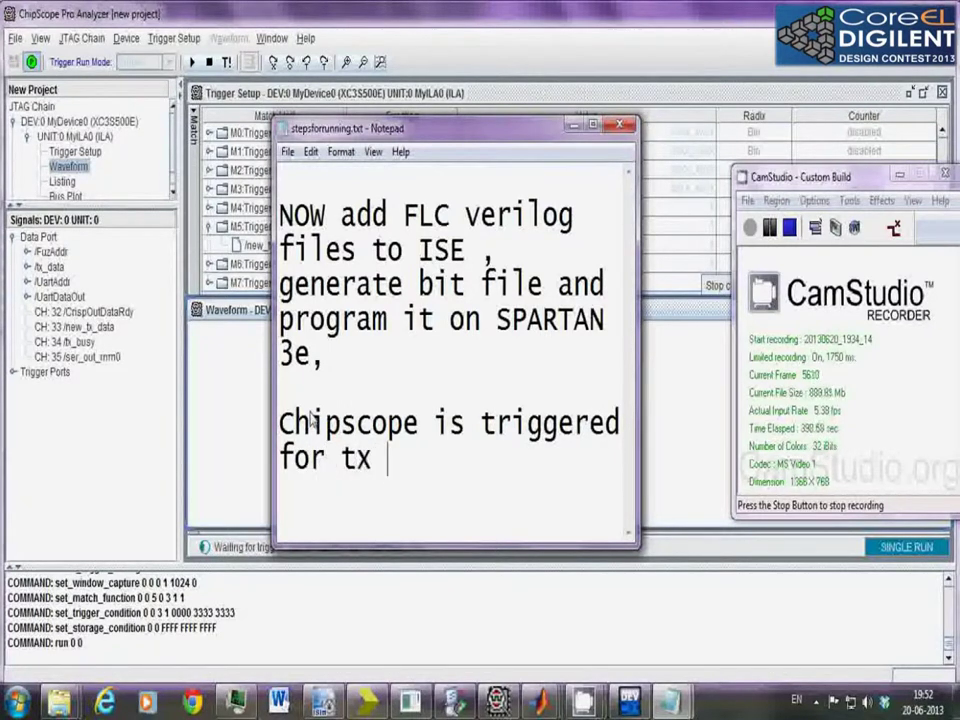
{"action": "type", "text": "data"}
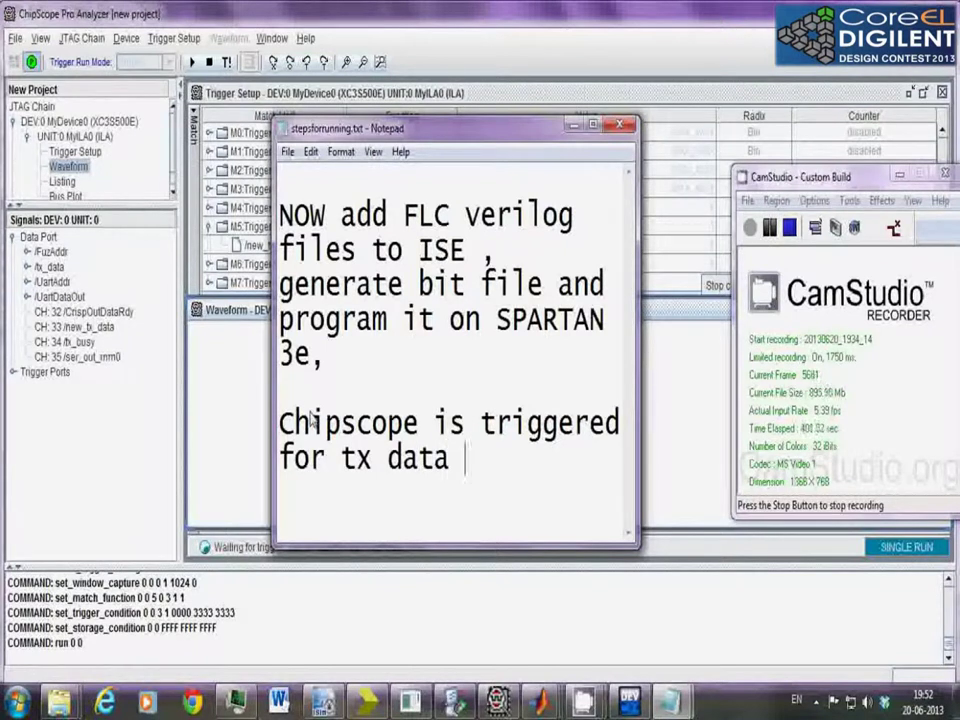
{"action": "type", "text": "now ri"}
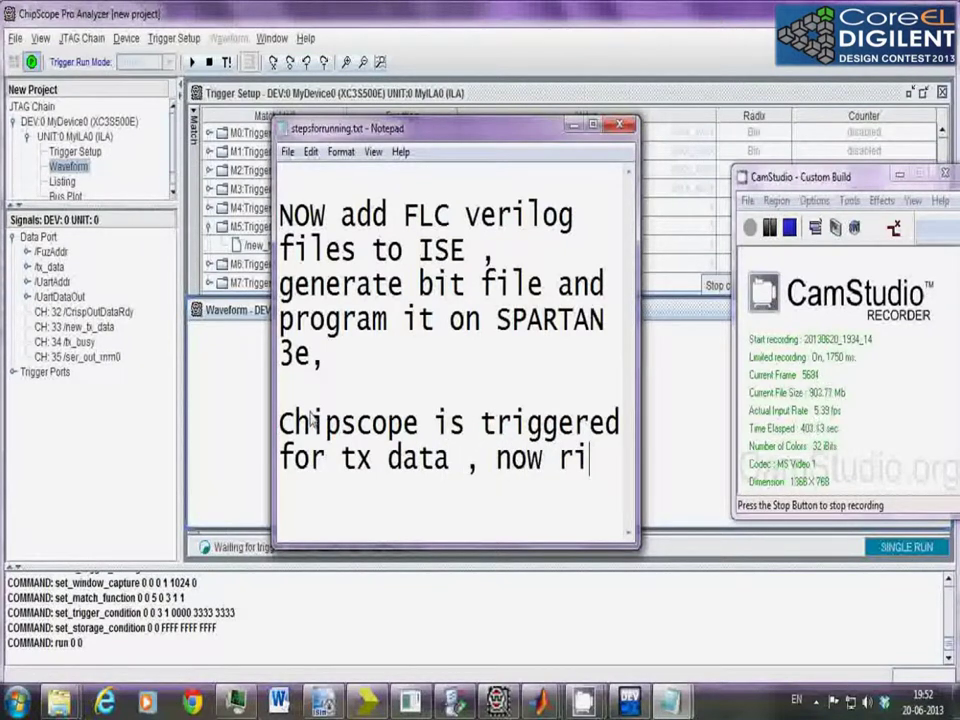
{"action": "key", "text": "BackSpace"}
{"action": "type", "text": "u"}
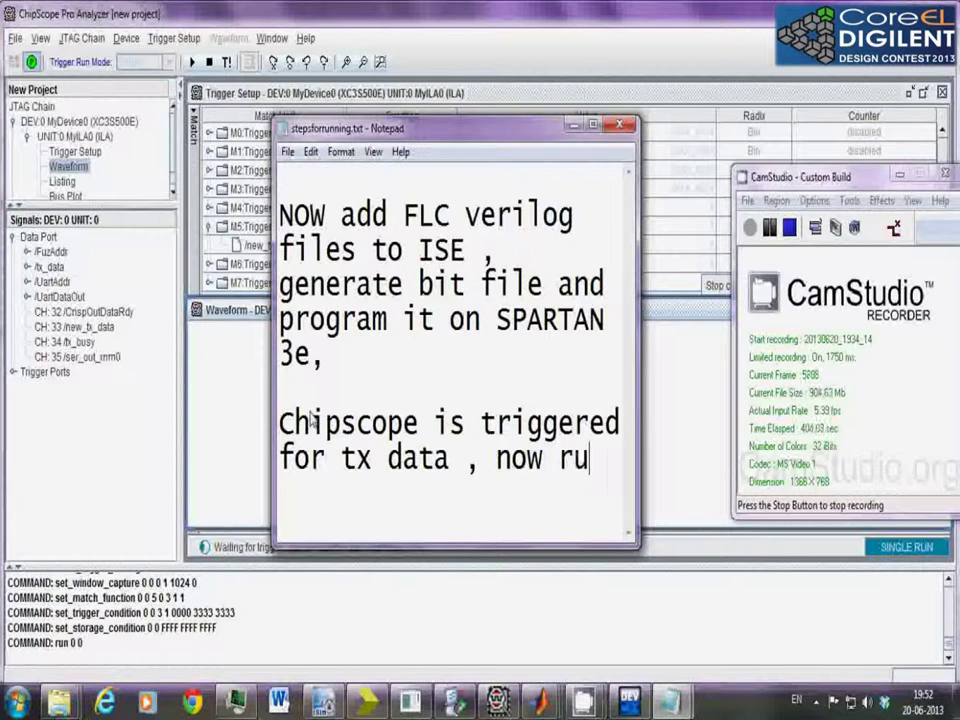
{"action": "type", "text": "n GU"}
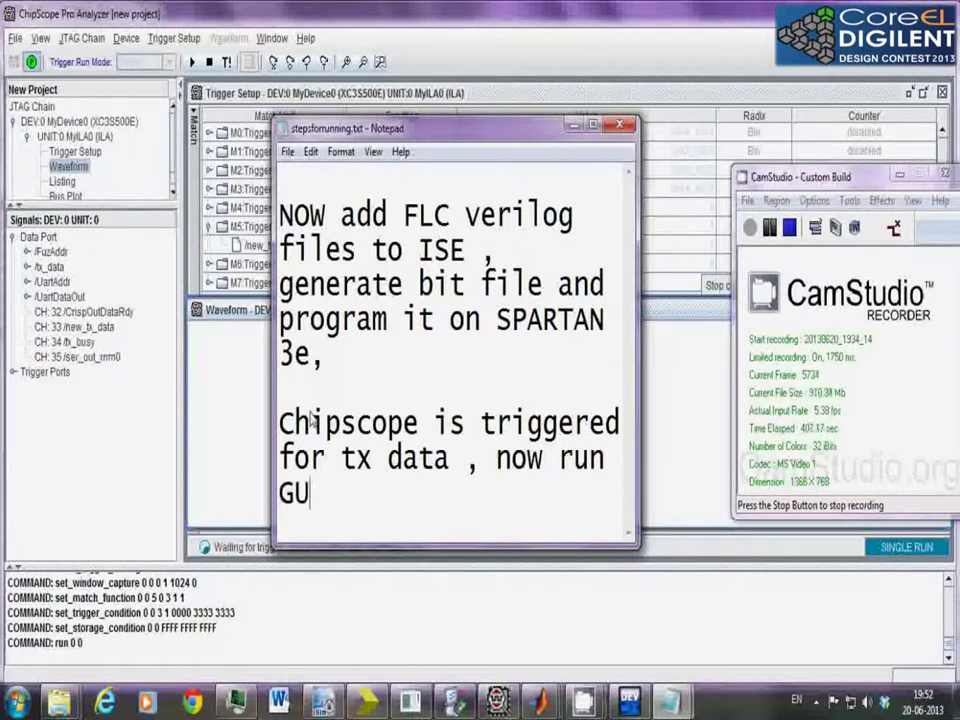
{"action": "type", "text": "I from MATL"}
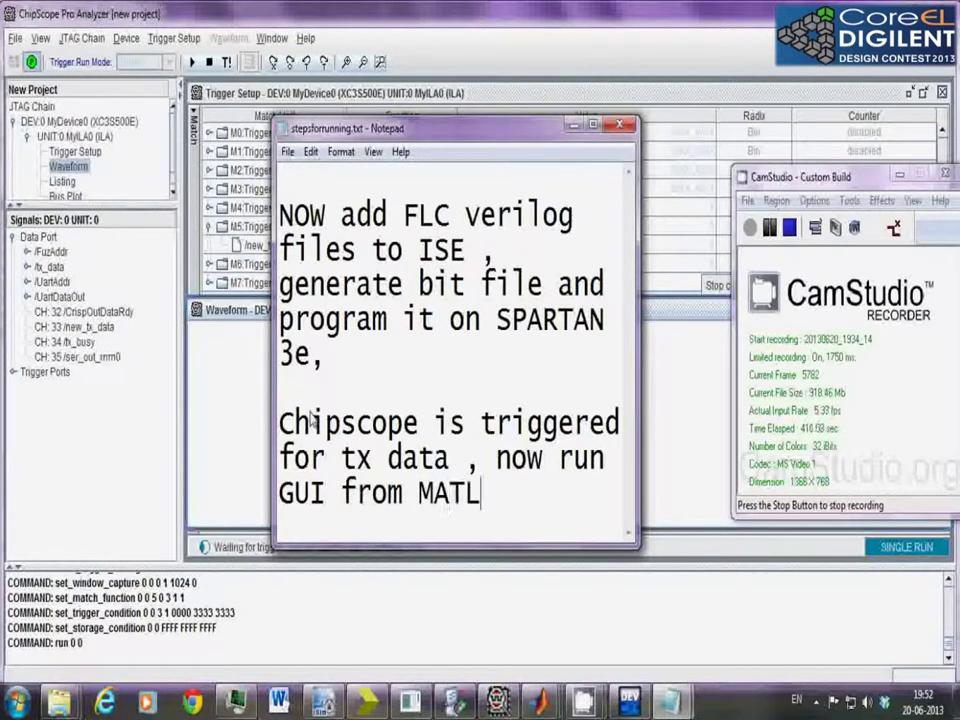
{"action": "type", "text": "AB to lo"}
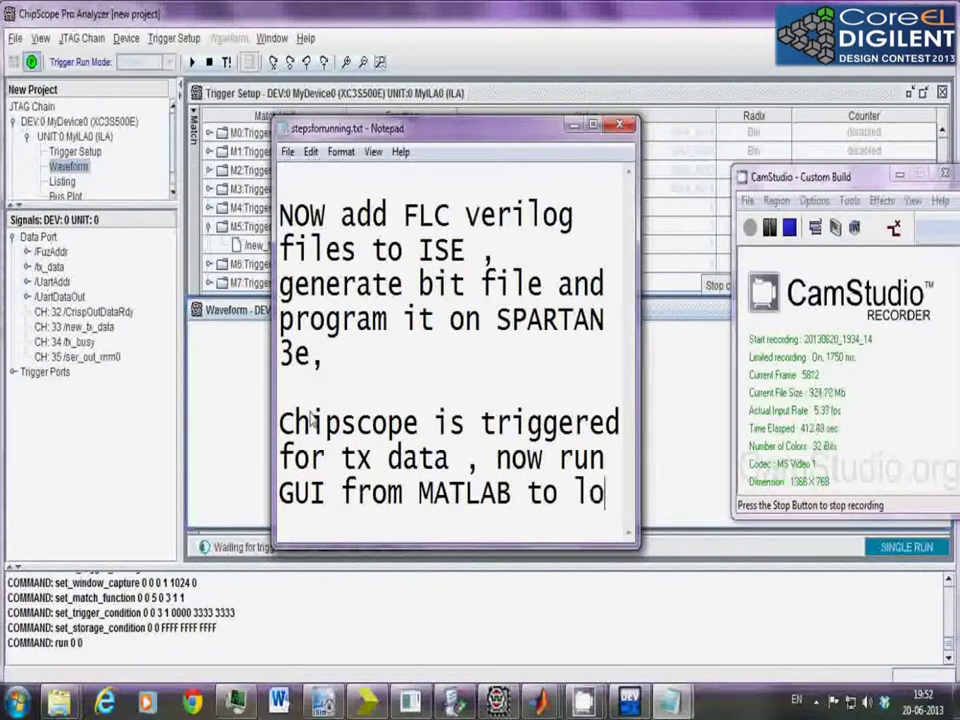
{"action": "type", "text": "ad rule base and inputs"}
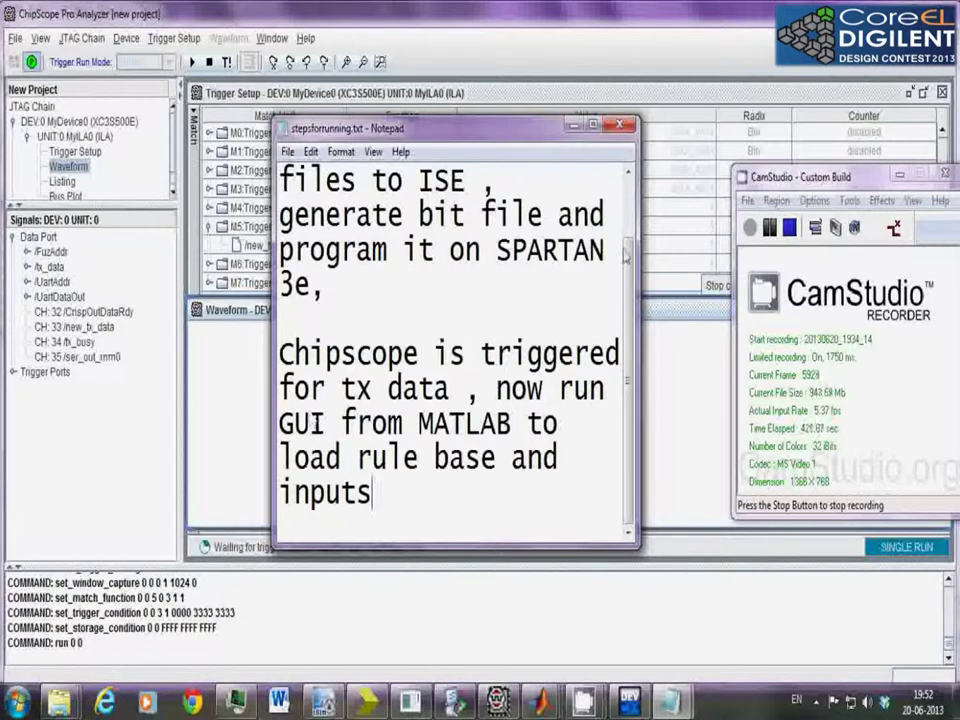
Switch to MATLAB and rerun gui.m from the Editor to open a fresh Fuzzy Controller GUI
{"action": "key", "text": "alt+Tab"}
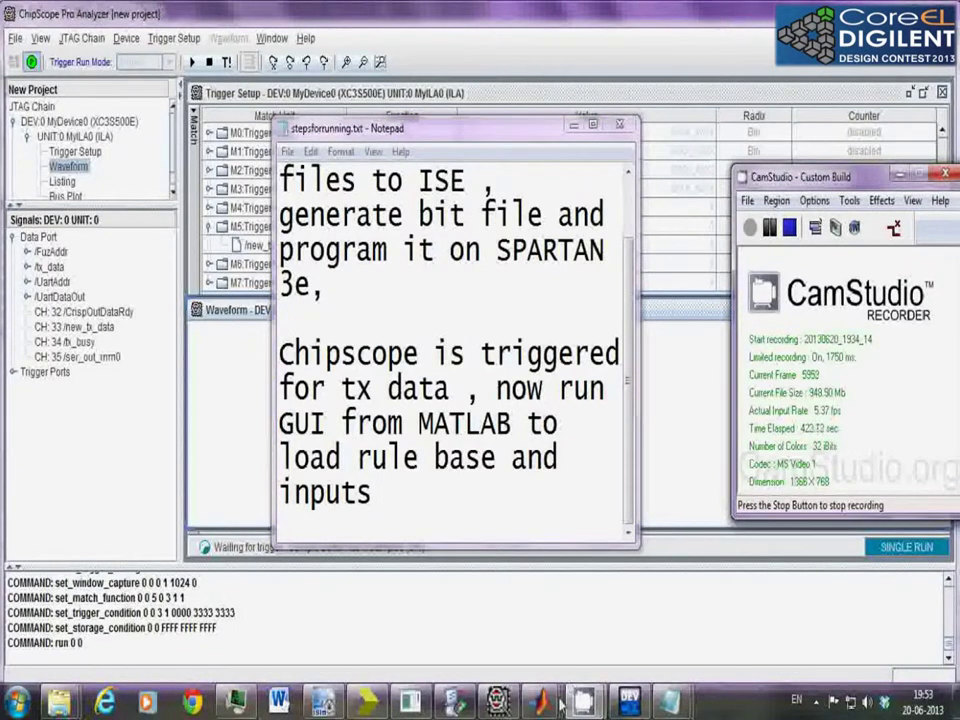
{"action": "mouse_move", "coordinate": [540, 700]}
{"action": "left_click", "coordinate": [805, 620]}
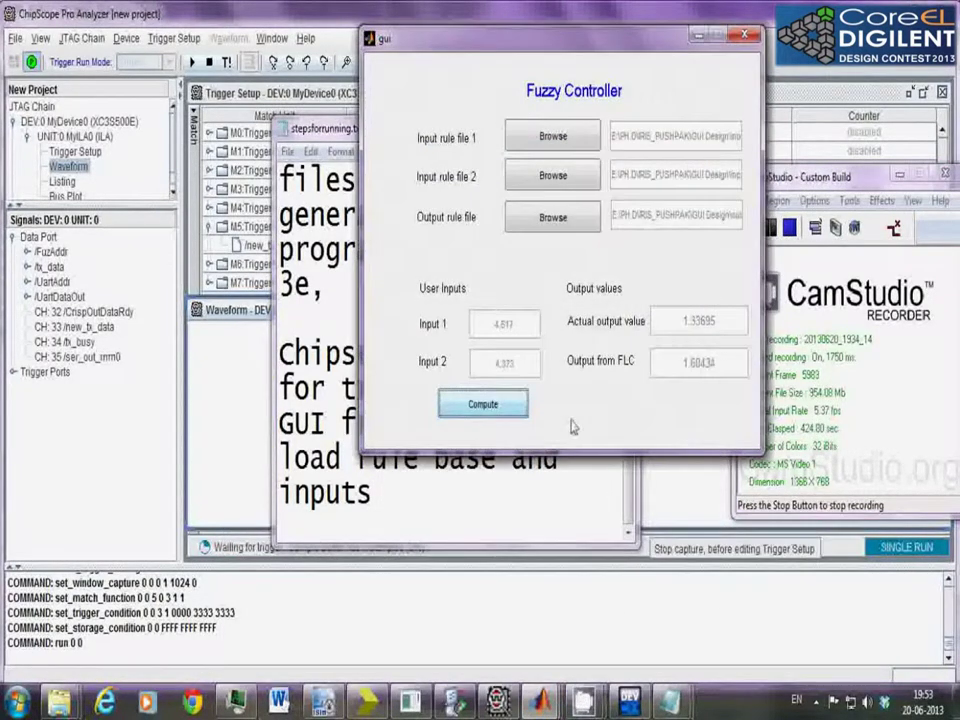
{"action": "left_click", "coordinate": [490, 405]}
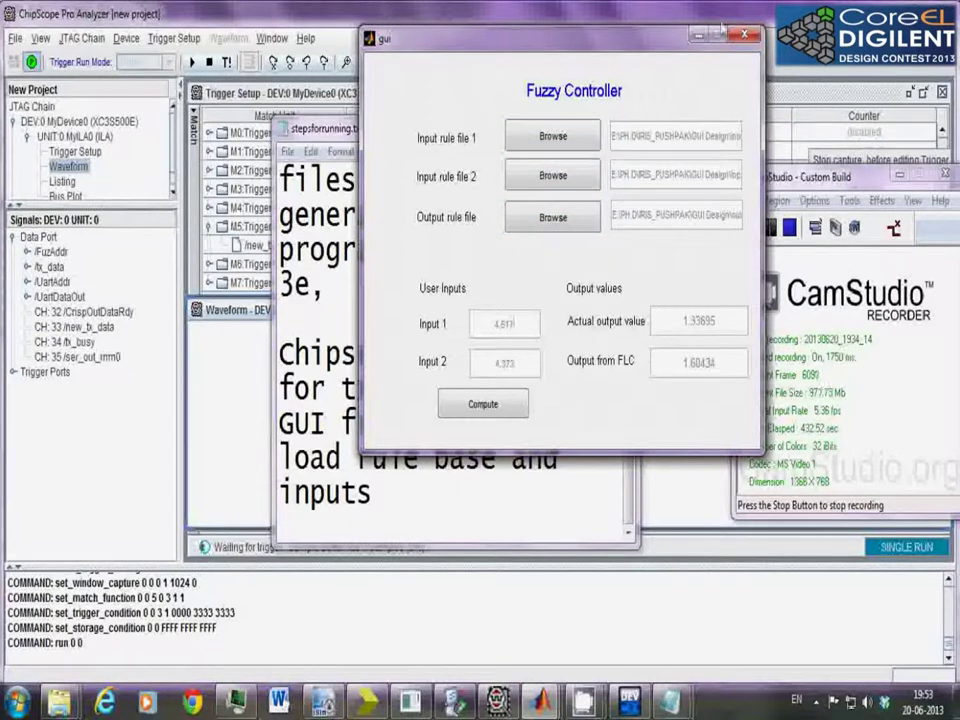
{"action": "left_click", "coordinate": [784, 270]}
{"action": "left_click", "coordinate": [769, 227]}
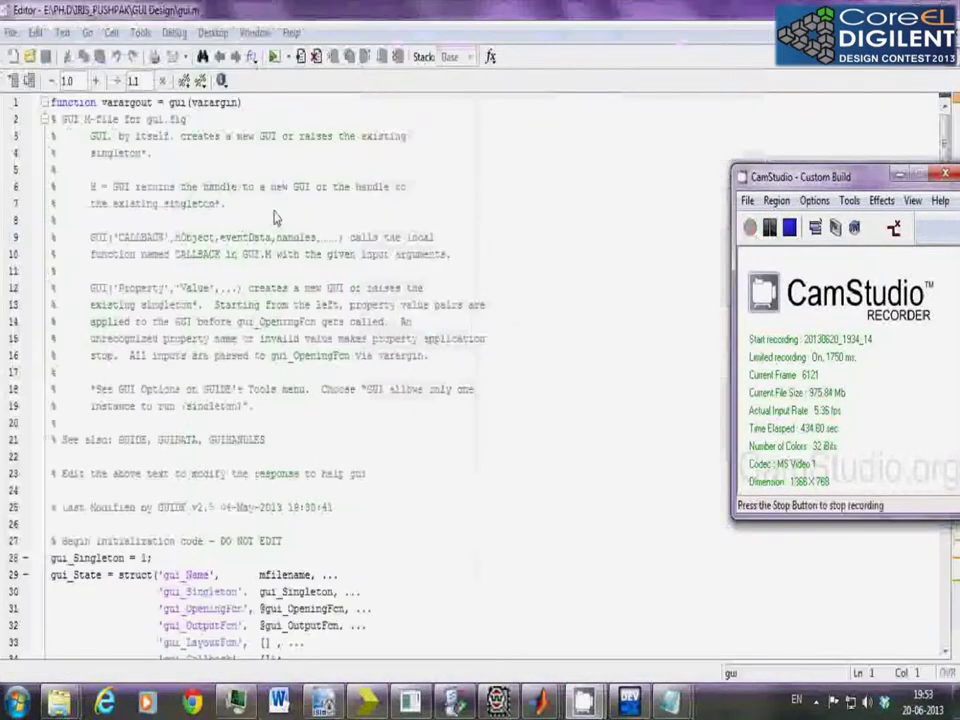
{"action": "left_click", "coordinate": [271, 58]}
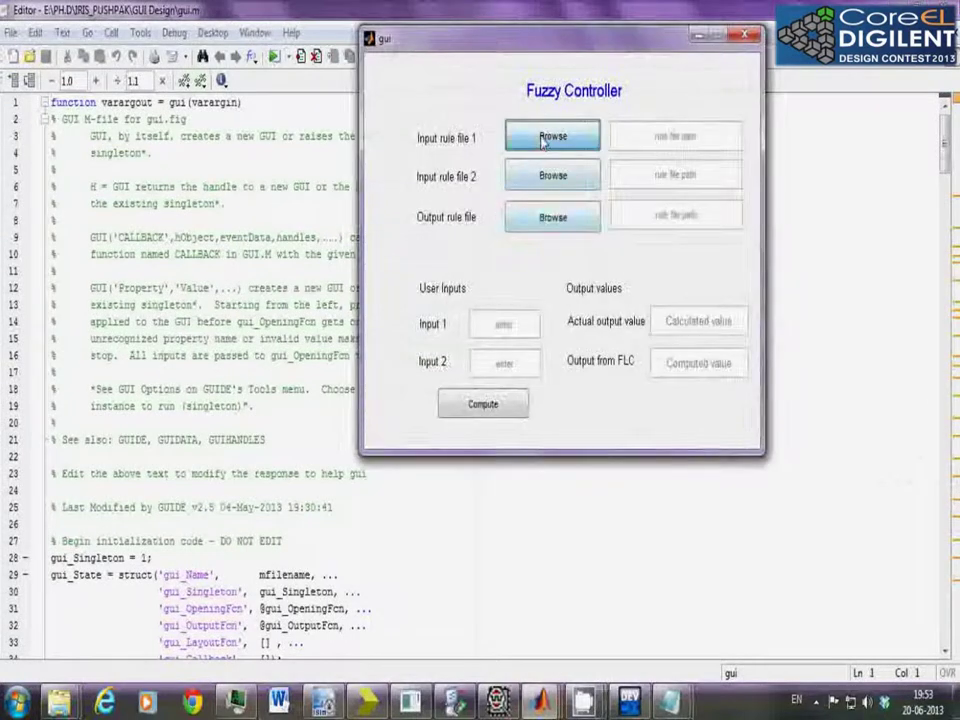
Load input1_rulefile.txt, input2_rulefile.txt and output_rulefile.txt as the controller's two input rule files and output rule file
{"action": "left_click", "coordinate": [539, 134]}
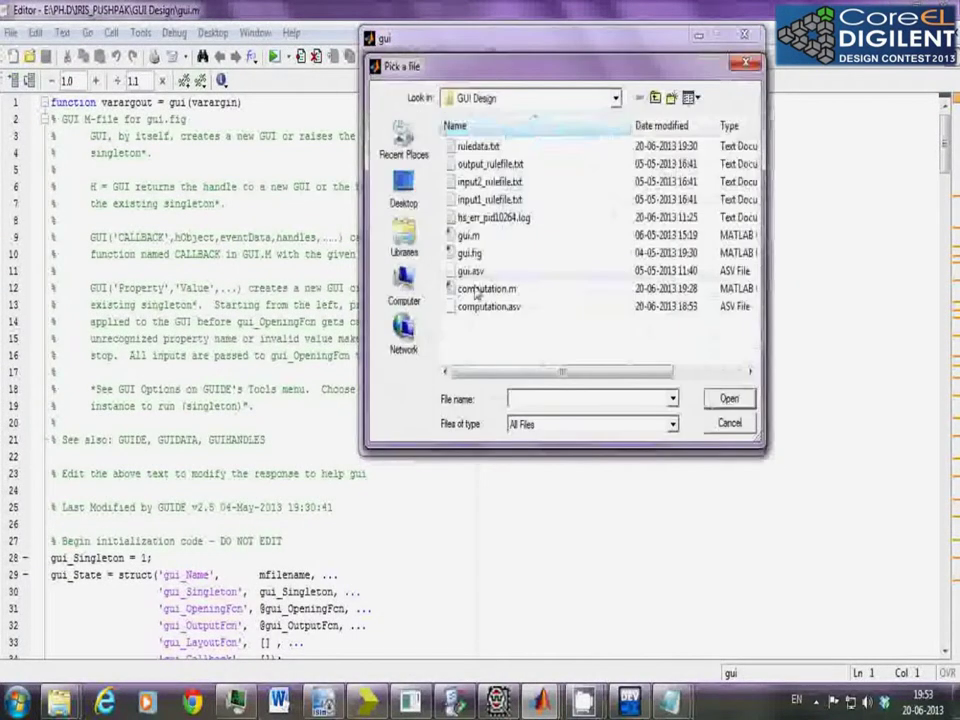
{"action": "left_click", "coordinate": [481, 200]}
{"action": "double_click", "coordinate": [481, 200]}
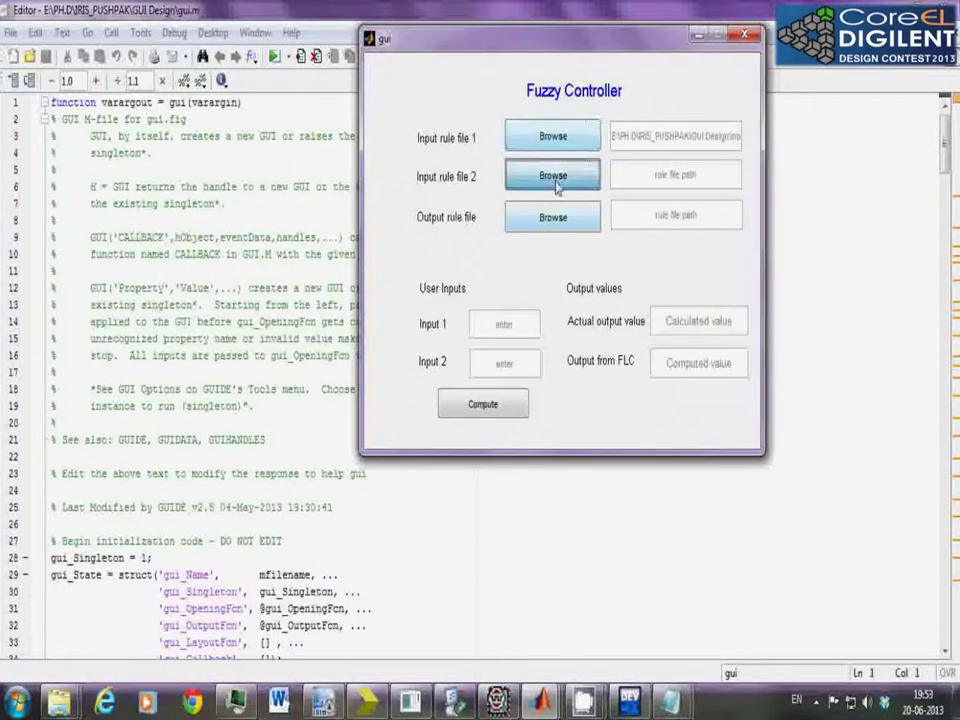
{"action": "left_click", "coordinate": [515, 177]}
{"action": "double_click", "coordinate": [484, 181]}
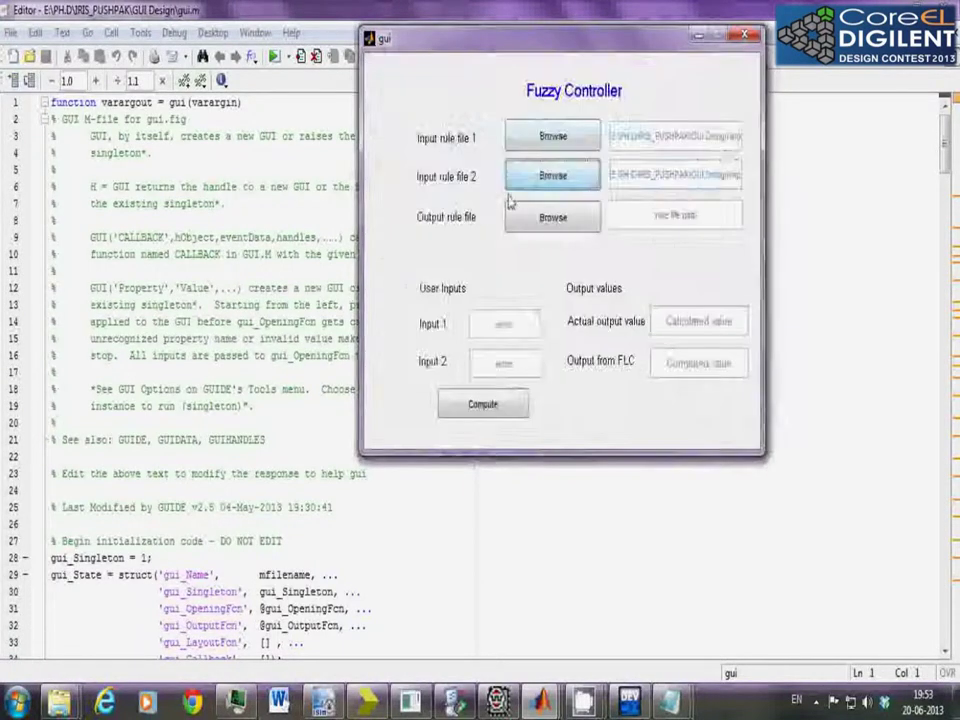
{"action": "left_click", "coordinate": [543, 218]}
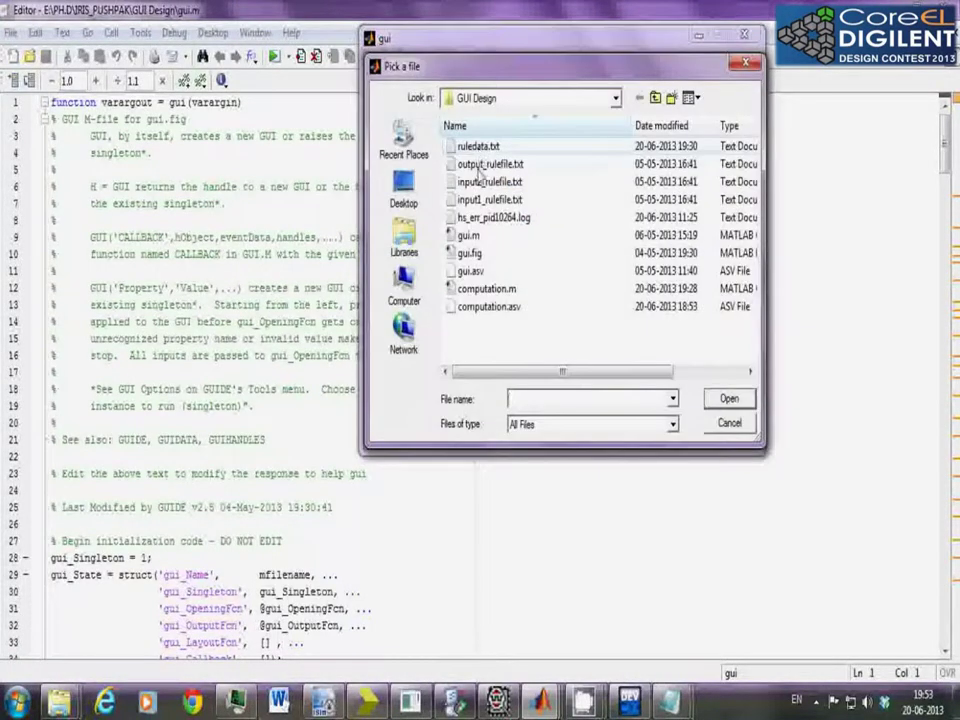
{"action": "double_click", "coordinate": [490, 142]}
Set Input 1 to 4.617 and Input 2 to 4.373, and compute the output while ChipScope waits for its trigger
{"action": "double_click", "coordinate": [484, 333]}
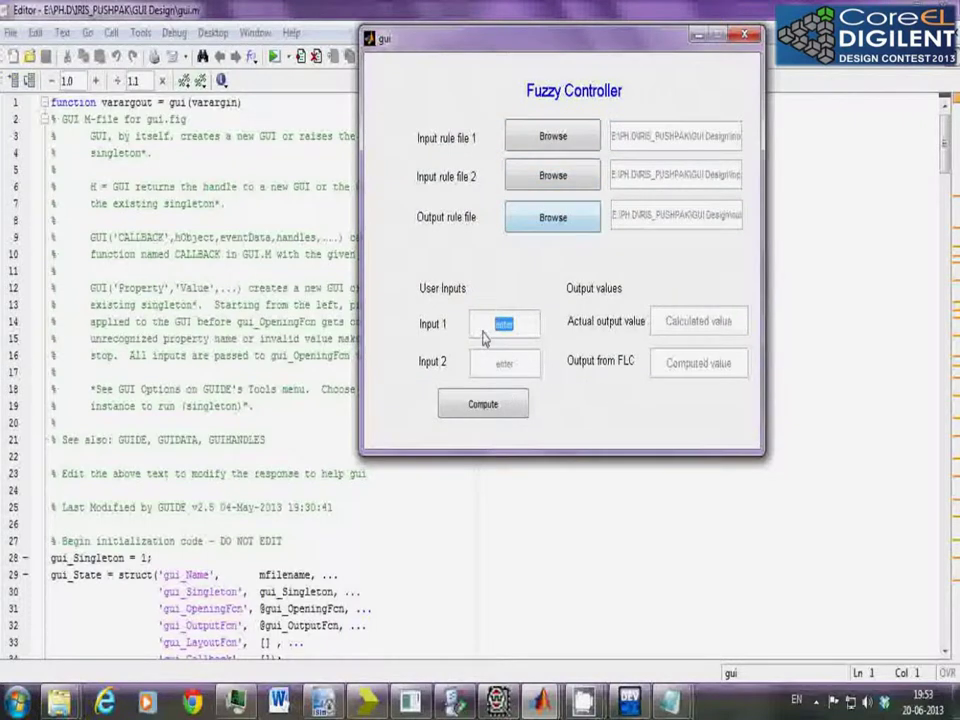
{"action": "type", "text": "4.817"}
{"action": "key", "text": "Tab"}
{"action": "left_click", "coordinate": [503, 702]}
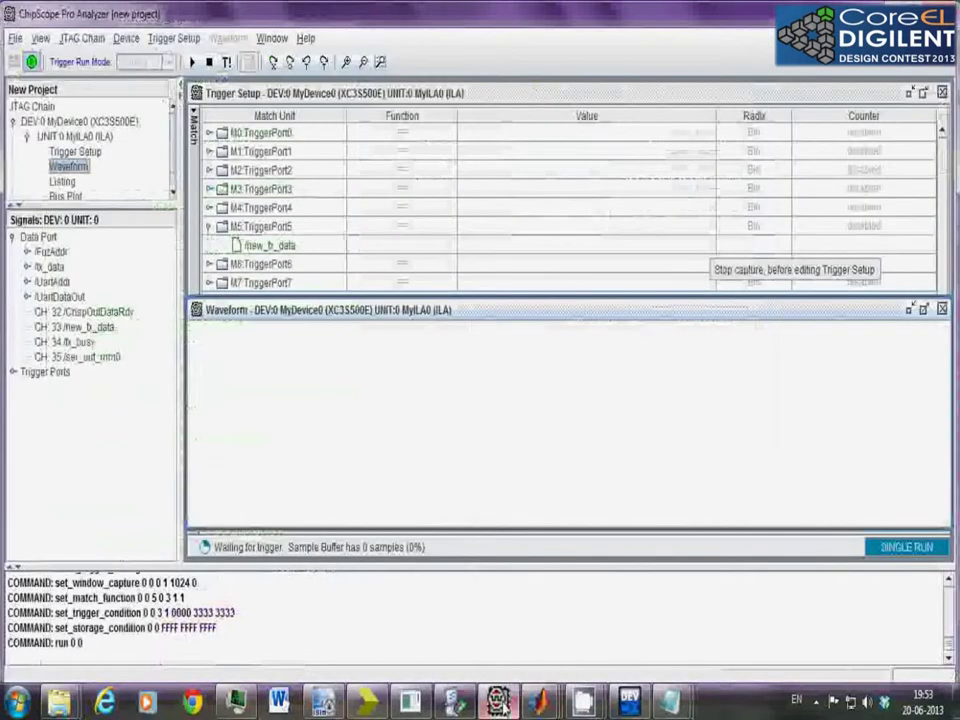
{"action": "mouse_move", "coordinate": [545, 702]}
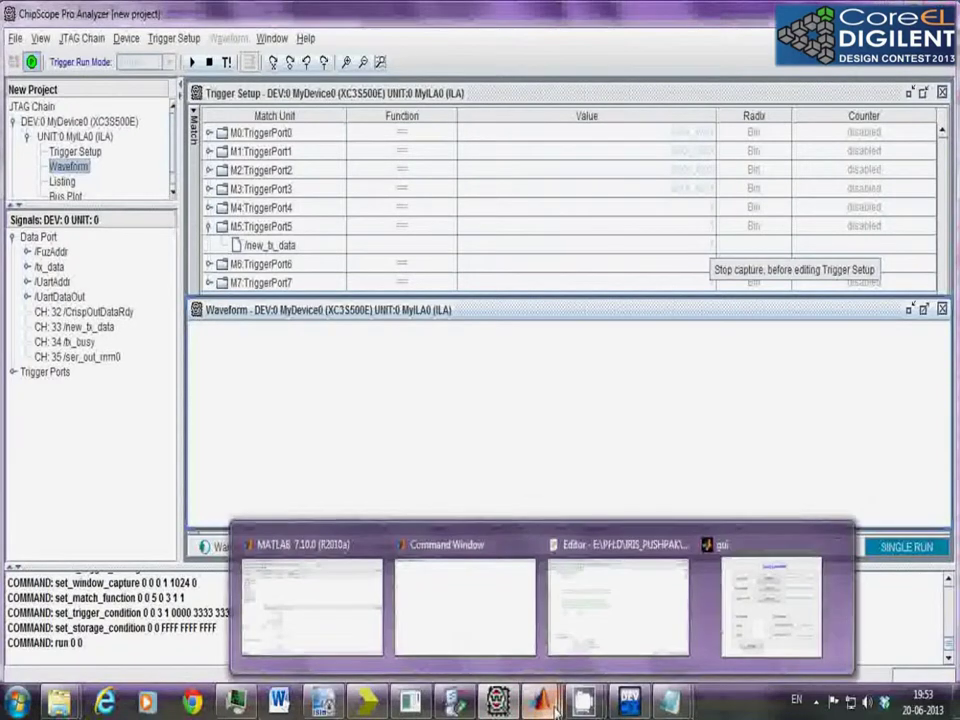
{"action": "left_click", "coordinate": [735, 630]}
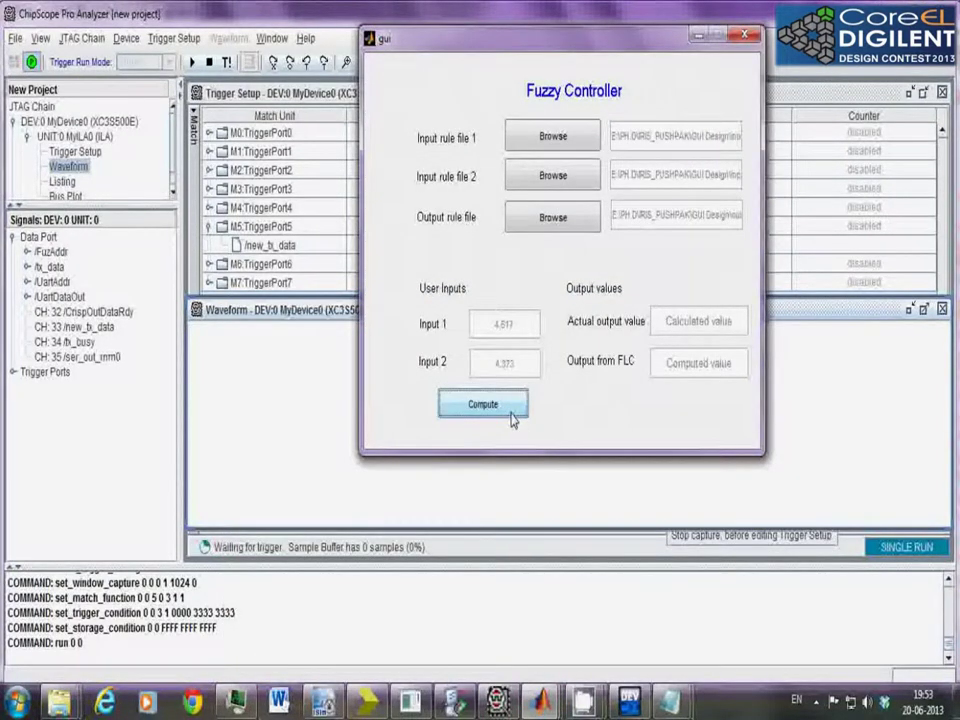
{"action": "left_click", "coordinate": [483, 404]}
Switch to ChipScope Pro Analyzer and change the bus radix of /tx_data in the captured waveform to decimal
{"action": "left_click", "coordinate": [300, 460]}
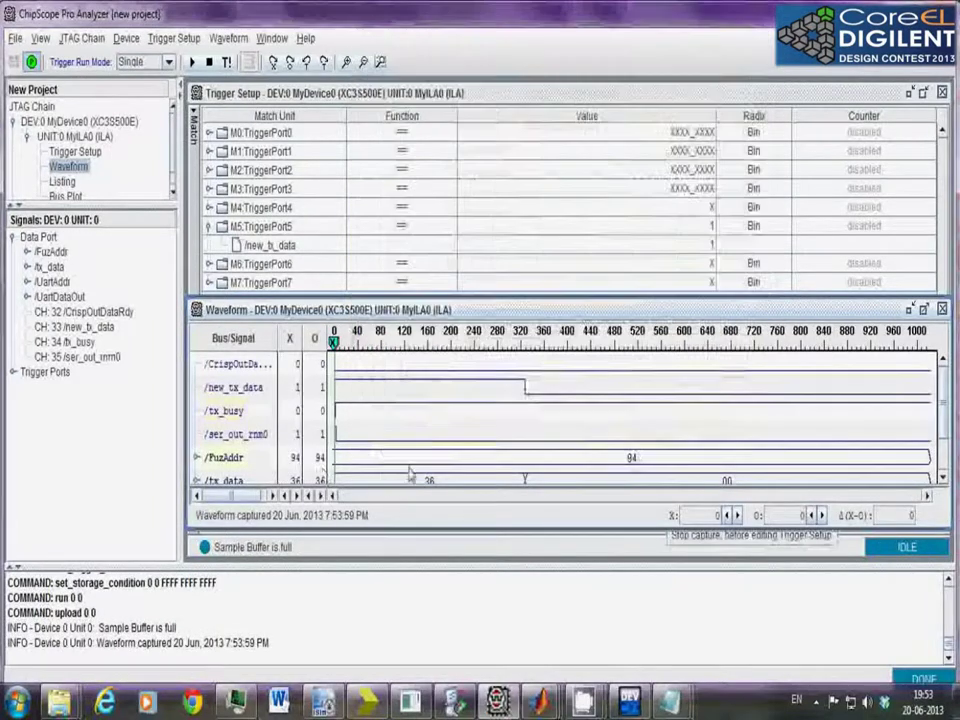
{"action": "right_click", "coordinate": [237, 433]}
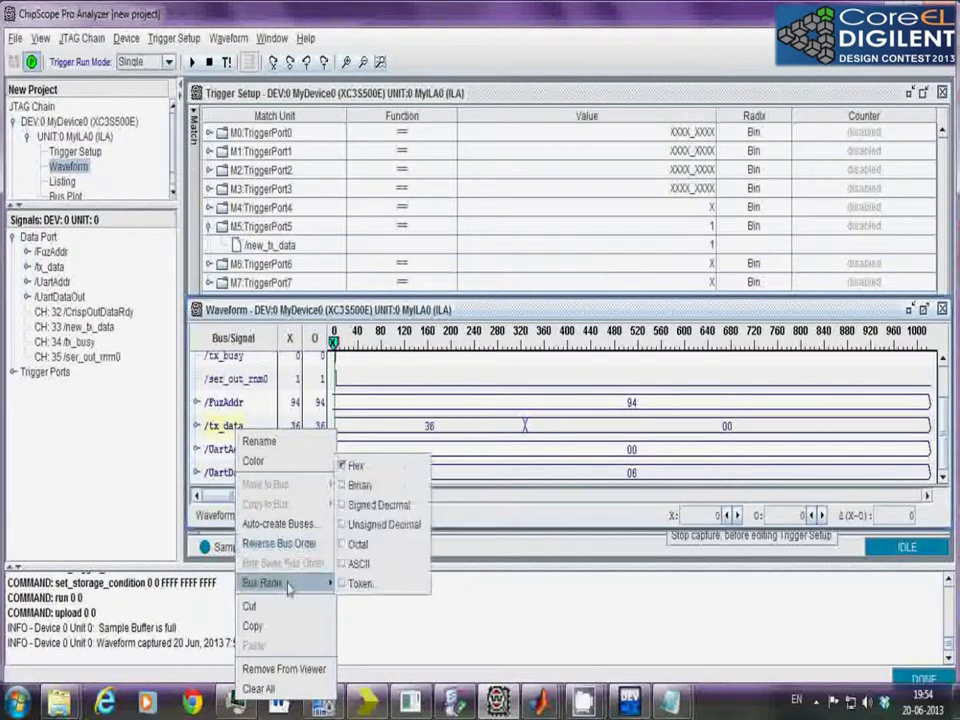
{"action": "mouse_move", "coordinate": [321, 583]}
{"action": "left_click", "coordinate": [357, 583]}
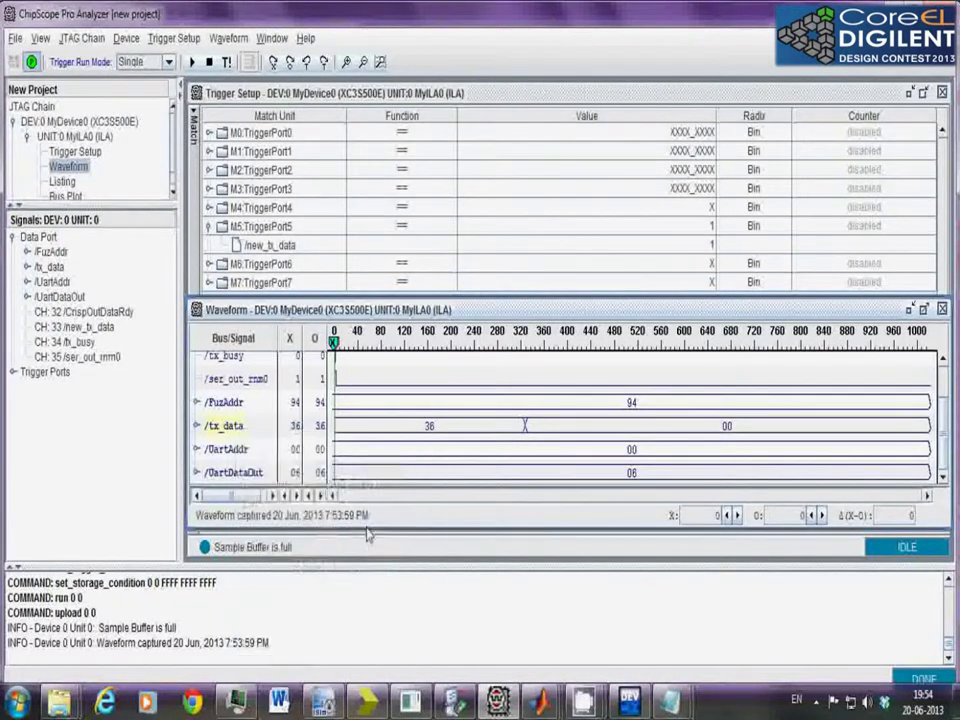
{"action": "left_click", "coordinate": [184, 255]}
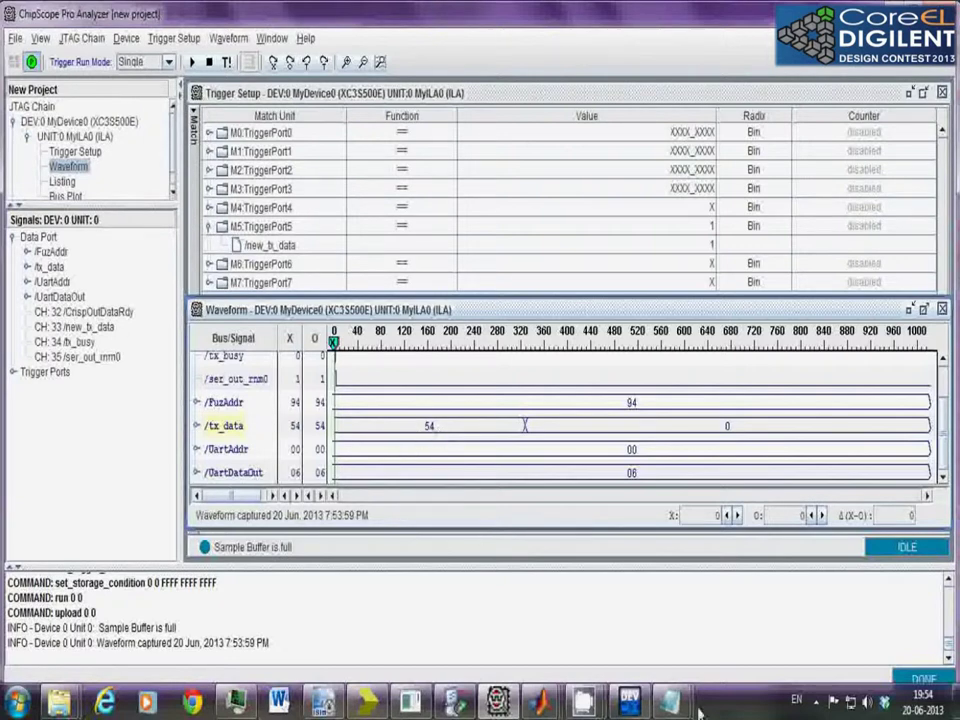
Switch to stepsforrunning.txt in Notepad and add the note "Crisp out 54 and 6 values are read in MATLAB"
{"action": "mouse_move", "coordinate": [672, 702]}
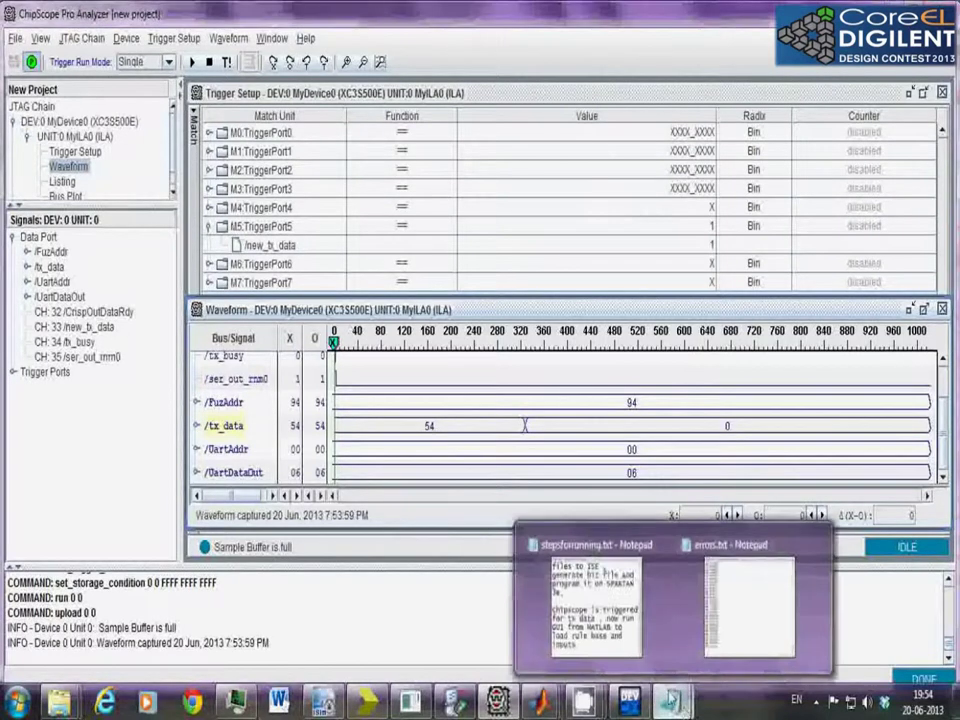
{"action": "left_click", "coordinate": [620, 641]}
{"action": "scroll", "coordinate": [489, 516], "scroll_direction": "down", "scroll_amount": 2}
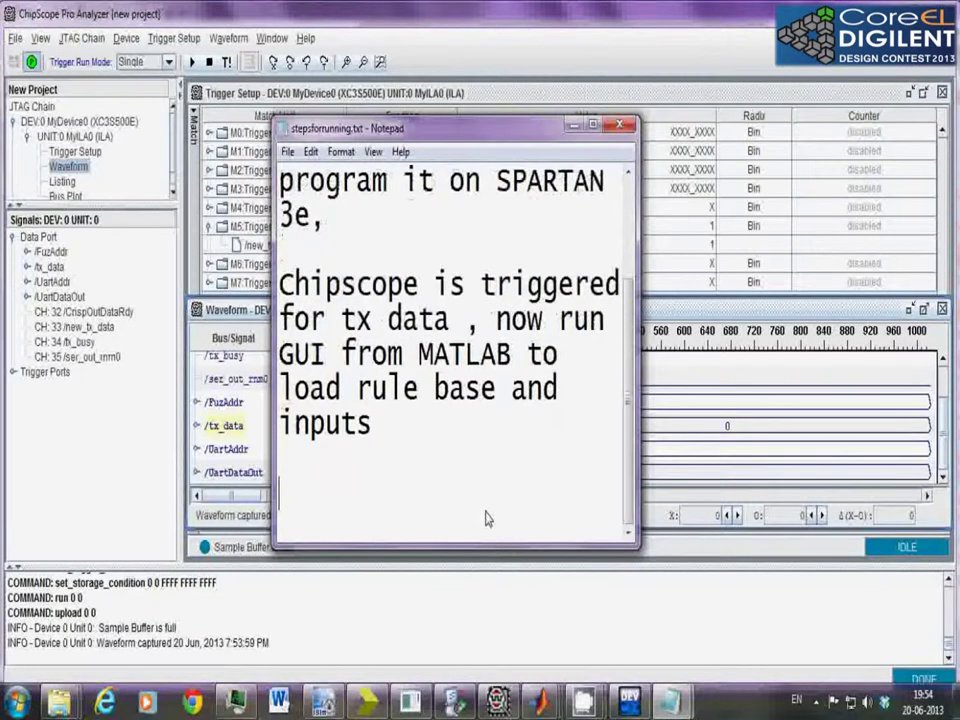
{"action": "type", "text": "o"}
{"action": "key", "text": "BackSpace"}
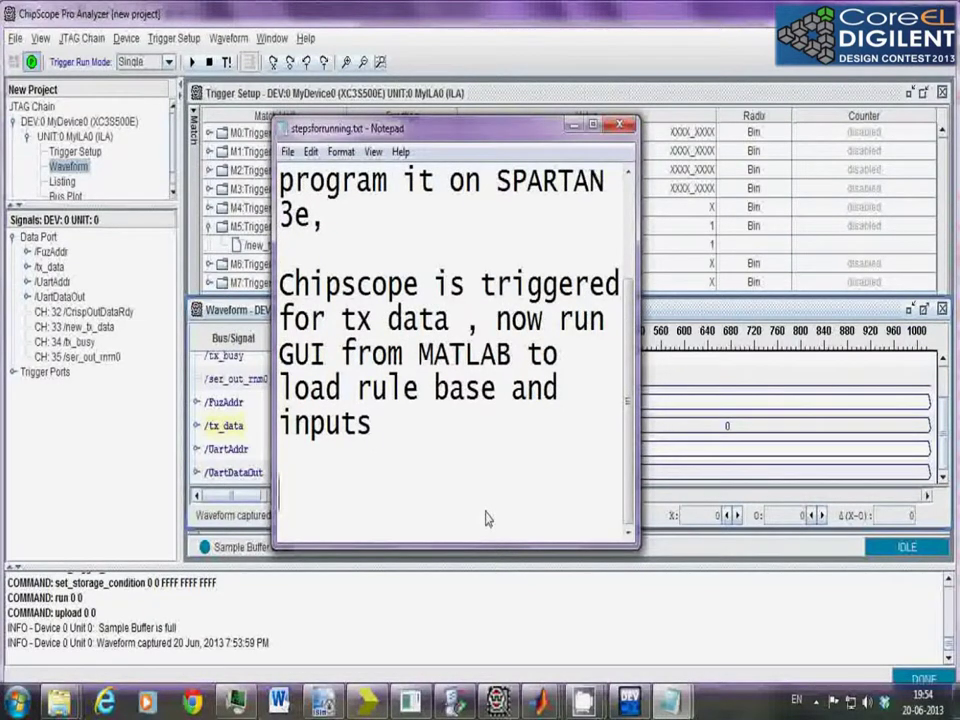
{"action": "type", "text": "Crisp "}
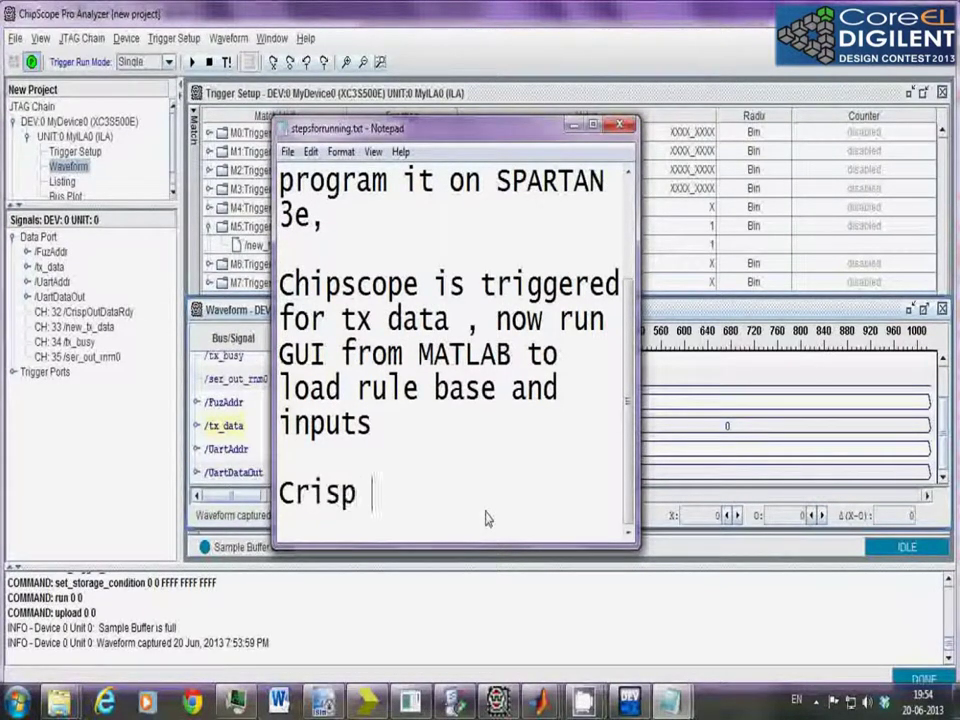
{"action": "type", "text": "out 54 "}
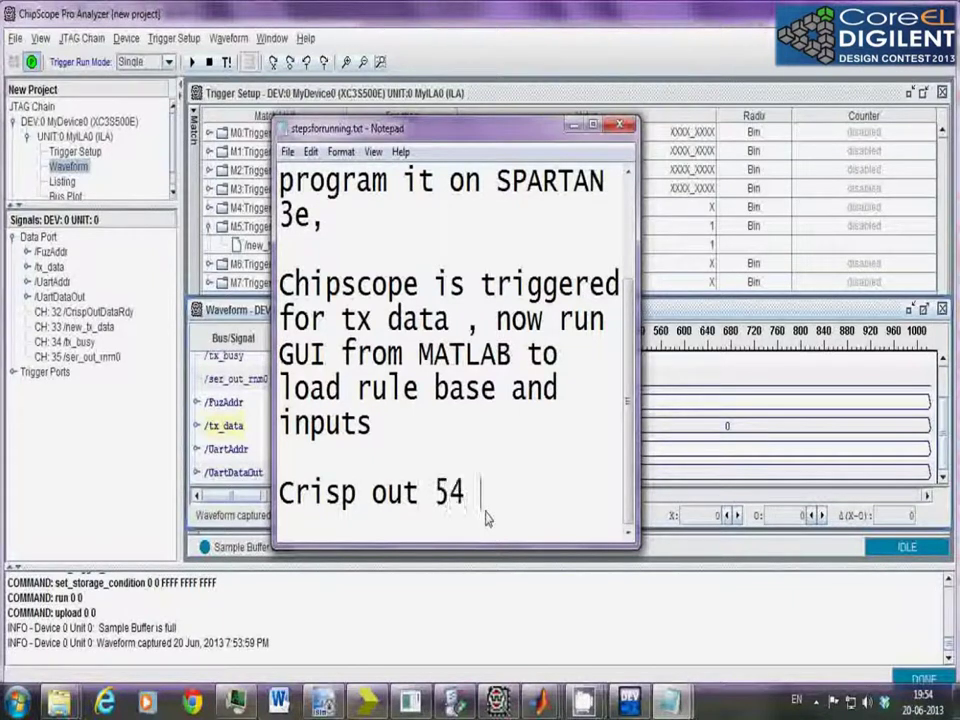
{"action": "type", "text": "and 6 values are read "}
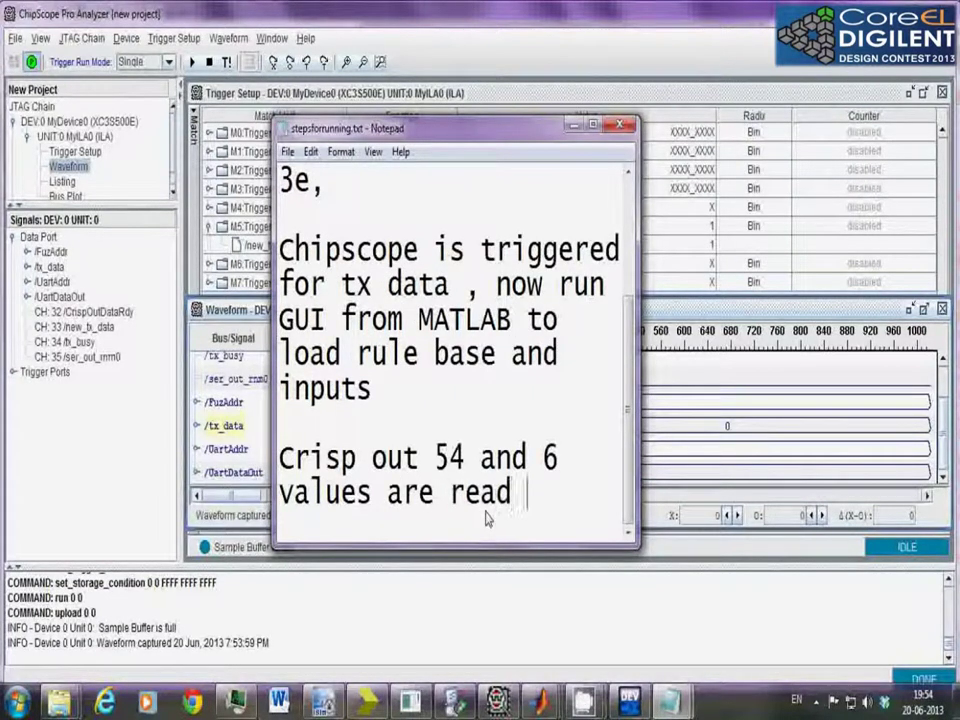
{"action": "type", "text": "in MATLAB"}
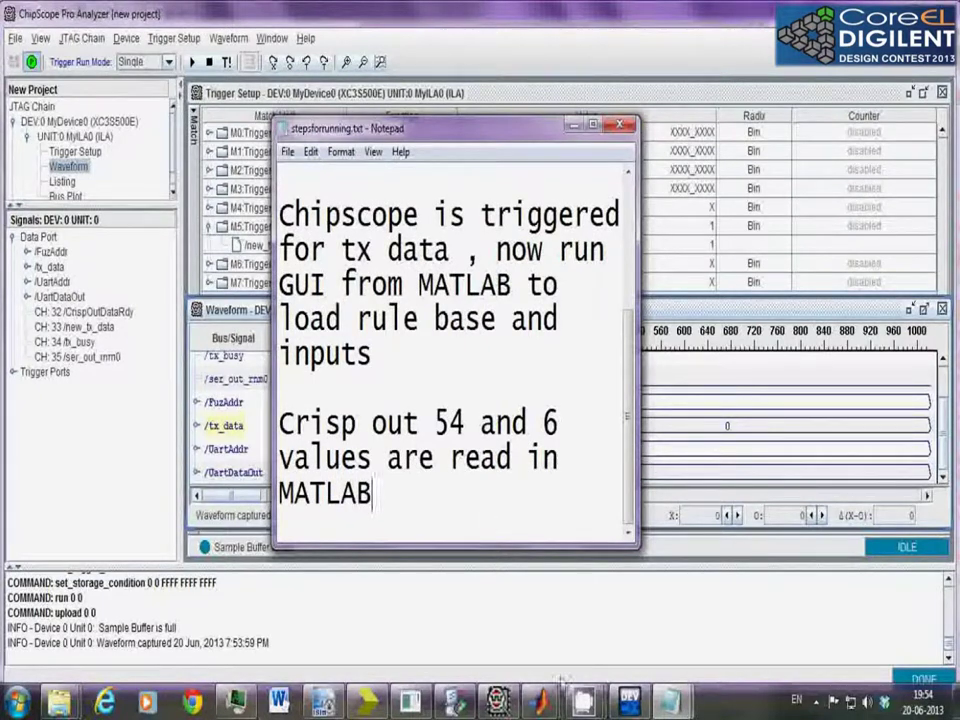
Switch to MATLAB to examine actual_result_bytes in the Command Window and the output values in the Fuzzy Controller GUI
{"action": "left_click", "coordinate": [410, 600]}
{"action": "mouse_move", "coordinate": [540, 703]}
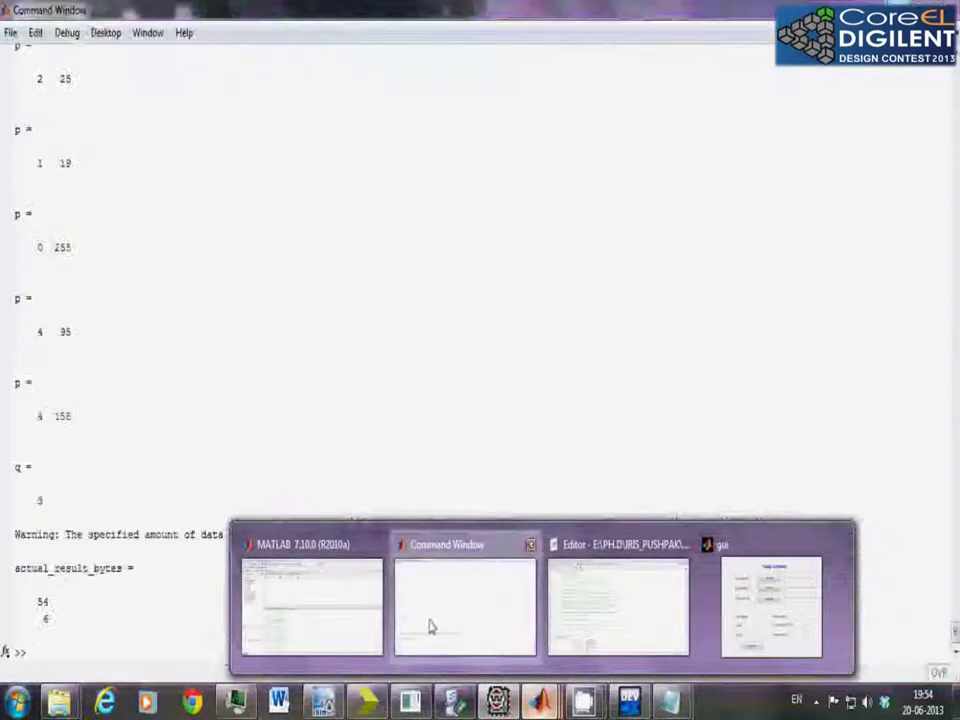
{"action": "left_click", "coordinate": [435, 628]}
{"action": "left_click_drag", "start_coordinate": [72, 626], "coordinate": [135, 619]}
{"action": "mouse_move", "coordinate": [540, 700]}
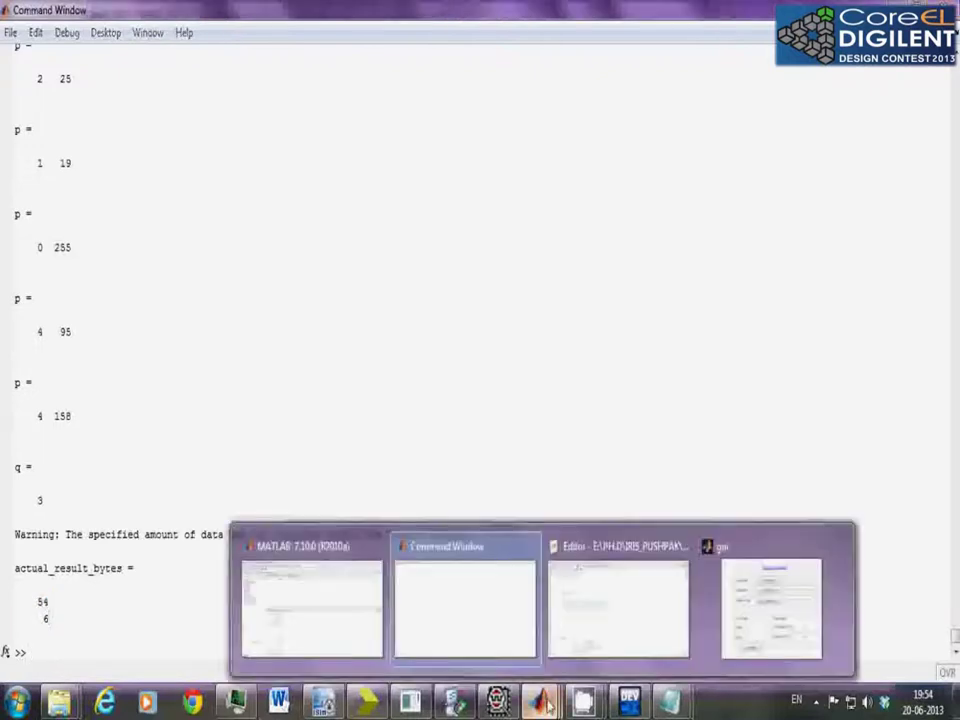
{"action": "left_click", "coordinate": [722, 624]}
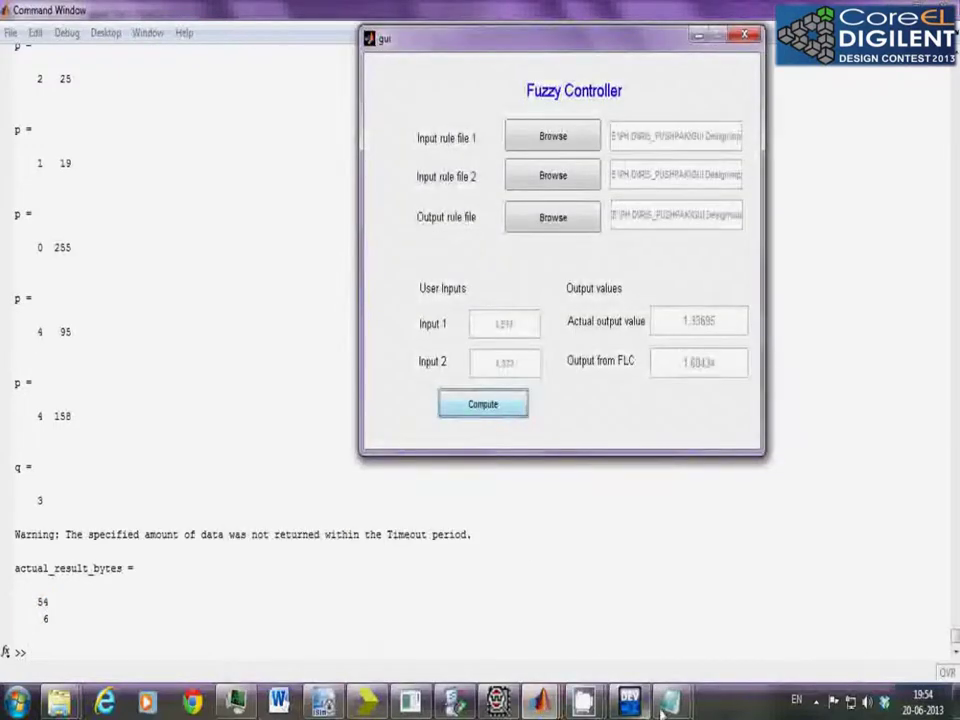
Switch to stepsforrunning.txt in Notepad, move it clear of the GUI's output values, and add "U can observe Actual output value and FLC calcualted value on GUI"
{"action": "mouse_move", "coordinate": [583, 700]}
{"action": "left_click", "coordinate": [605, 621]}
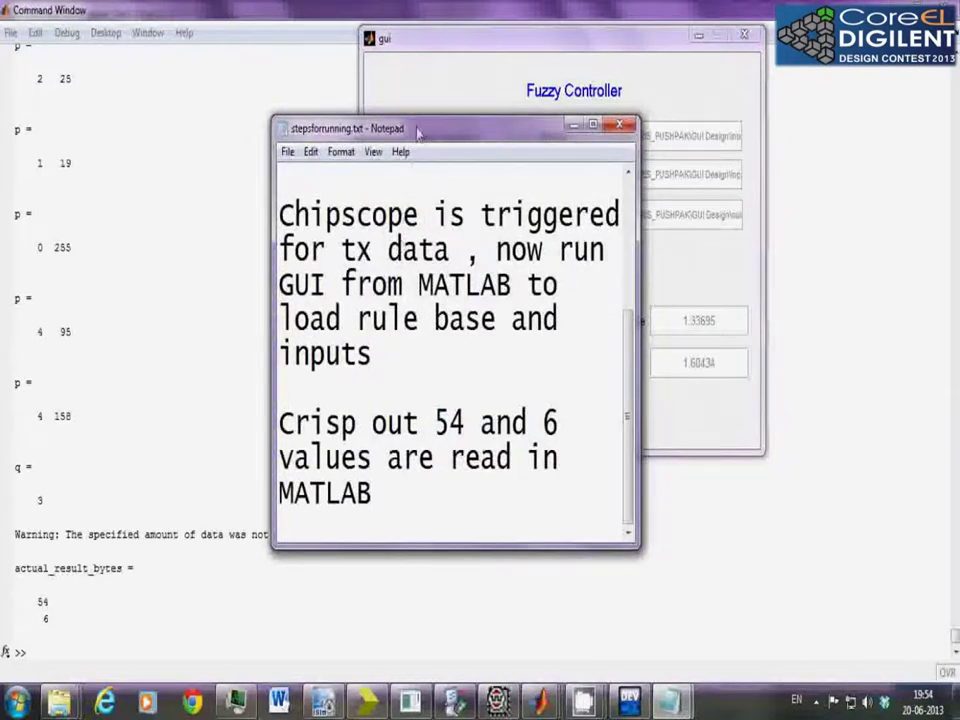
{"action": "left_click_drag", "start_coordinate": [420, 128], "coordinate": [124, 86]}
{"action": "key", "text": "Return"}
{"action": "key", "text": "Return"}
{"action": "type", "text": "U can o"}
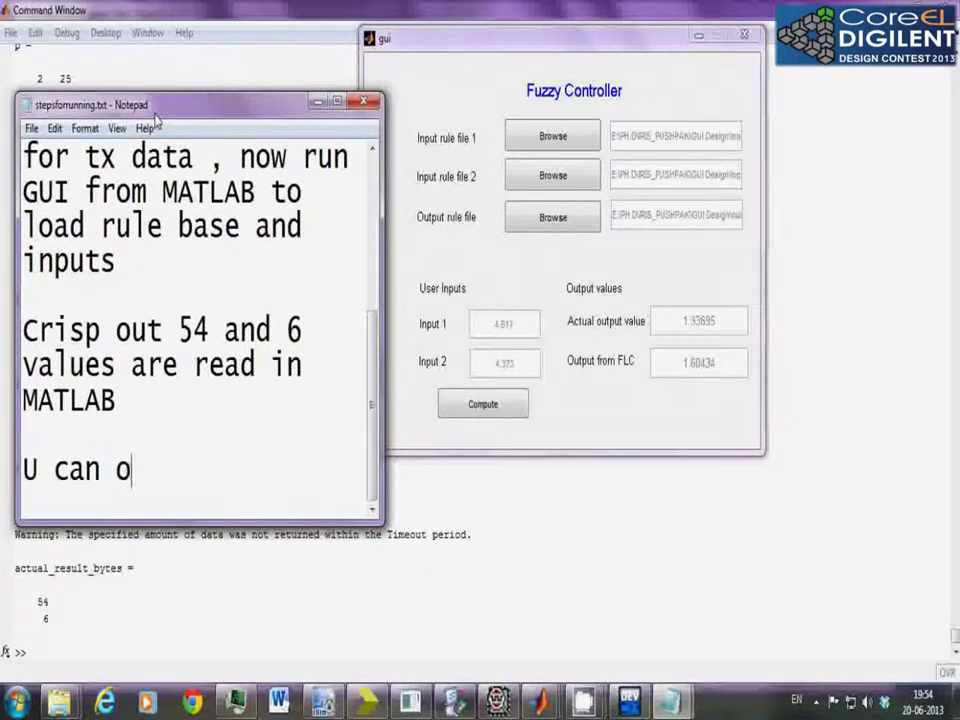
{"action": "type", "text": "bserve "}
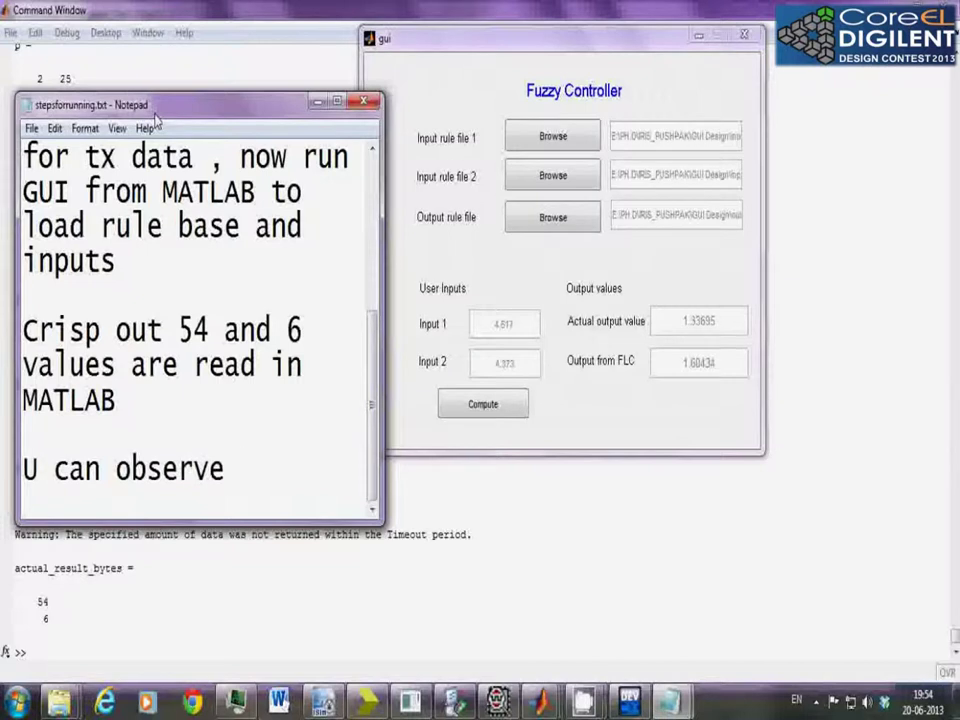
{"action": "type", "text": "Actu"}
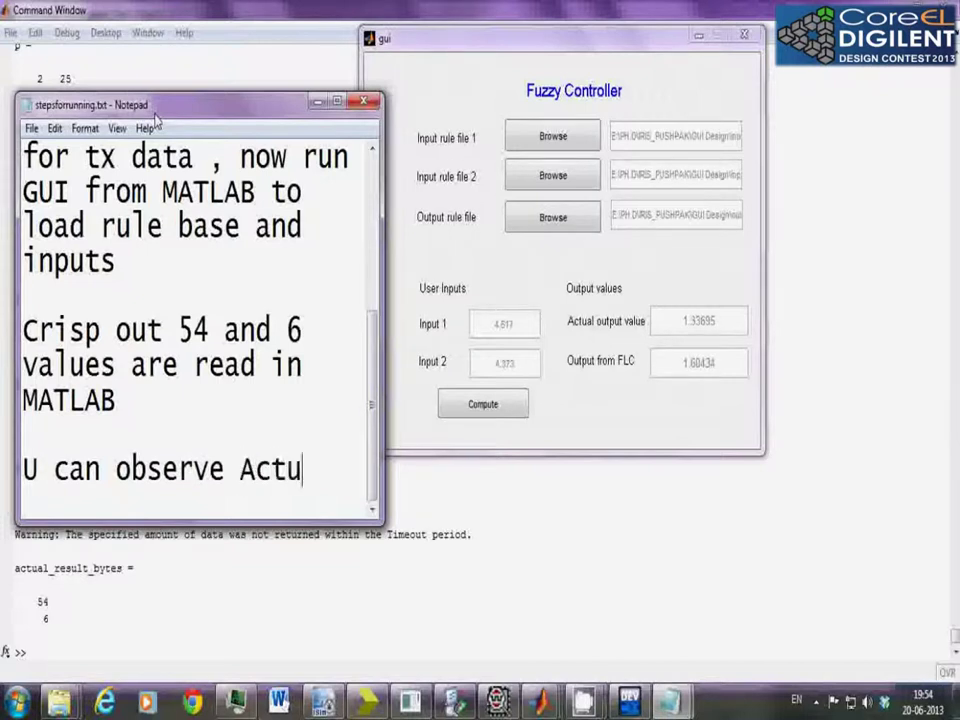
{"action": "type", "text": "al output value"}
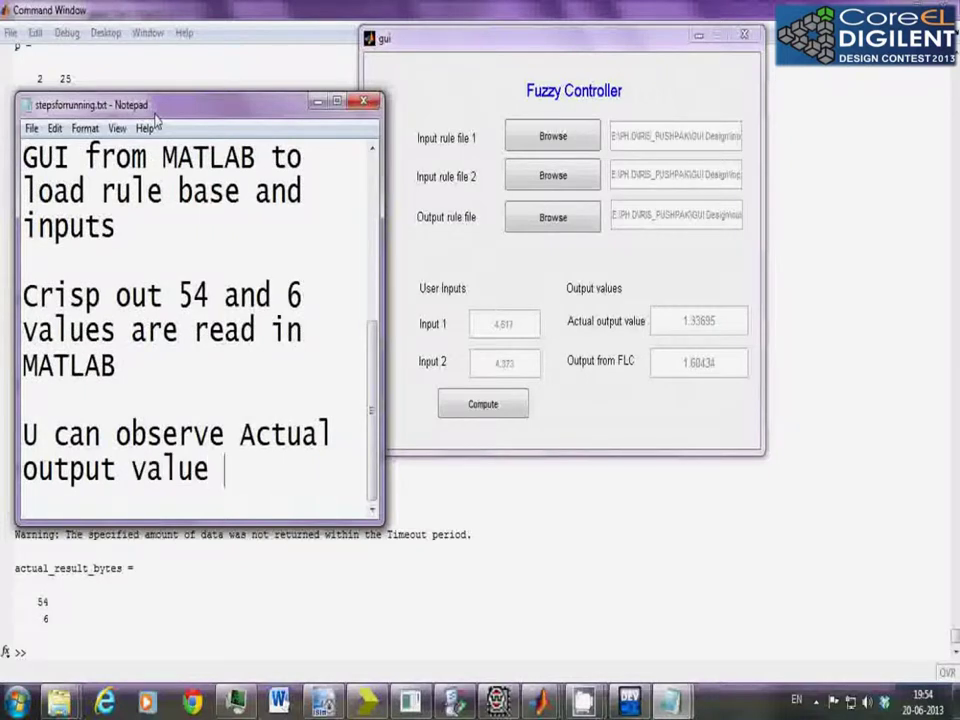
{"action": "type", "text": " and "}
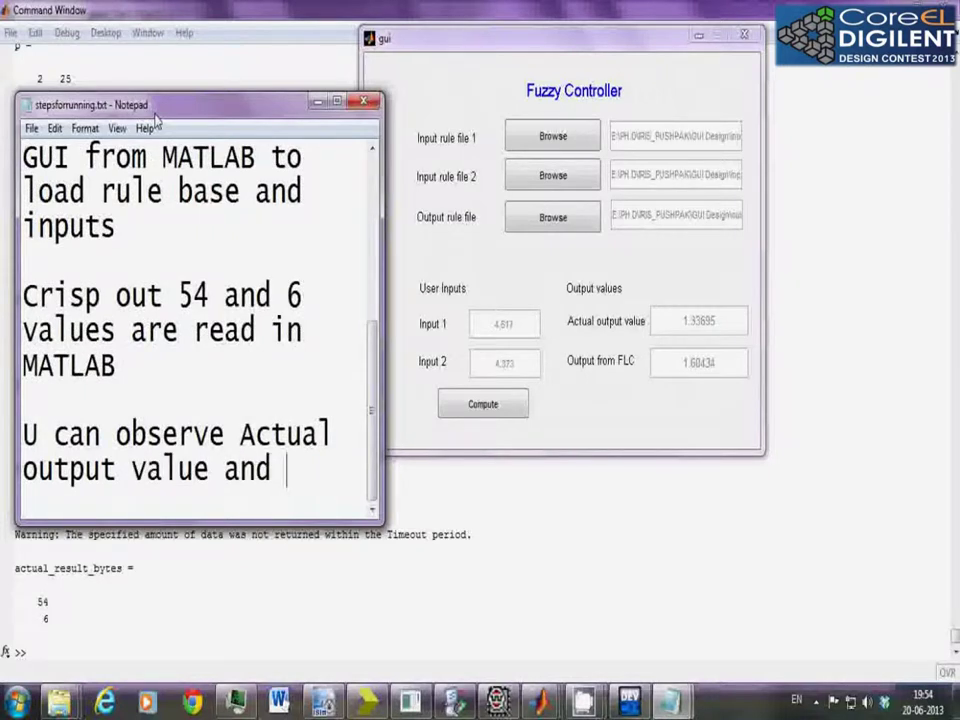
{"action": "type", "text": "FLC cal"}
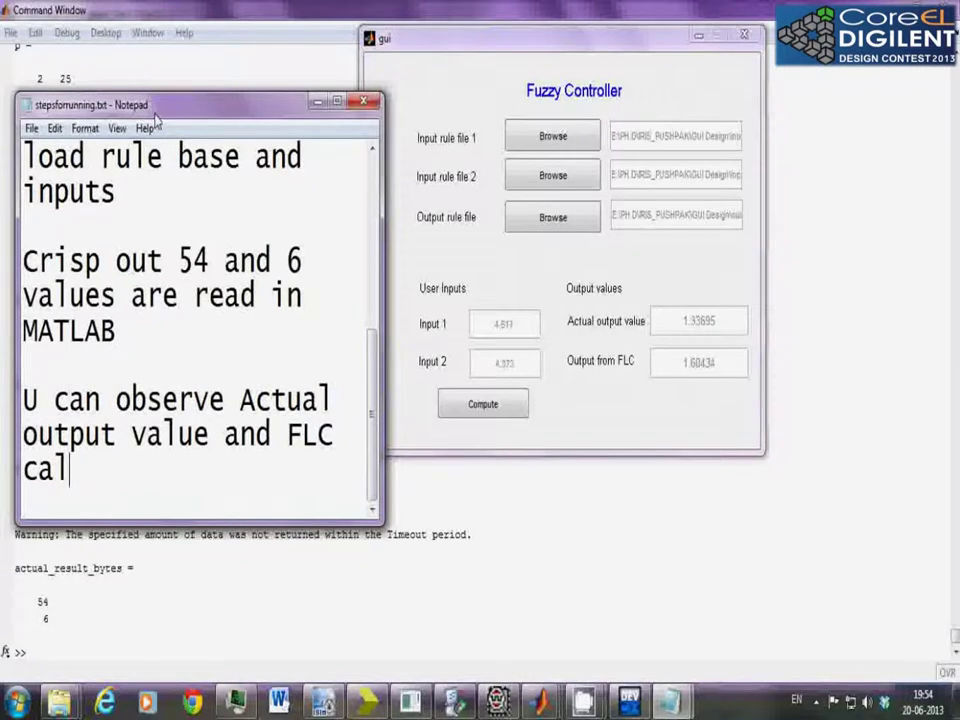
{"action": "type", "text": "cual"}
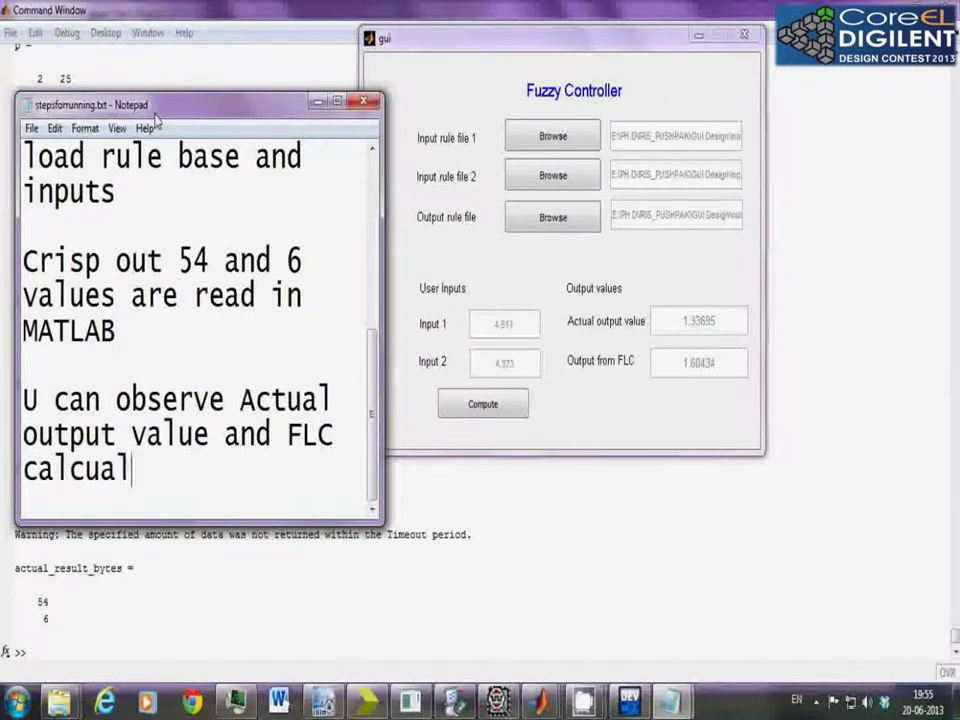
{"action": "type", "text": "ted valu"}
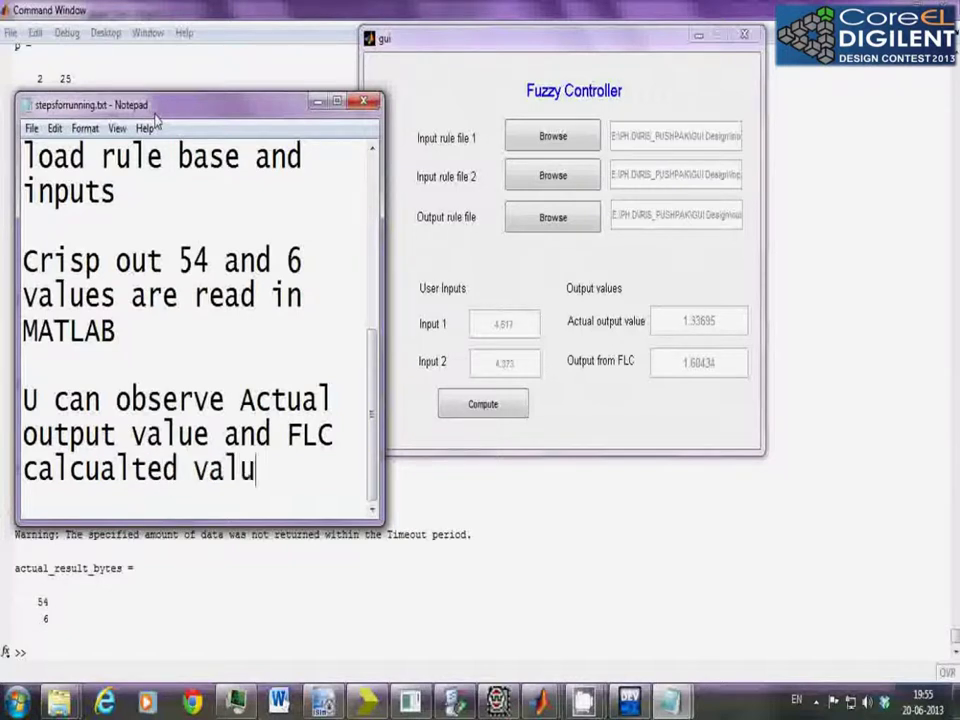
{"action": "type", "text": "e on GUI"}
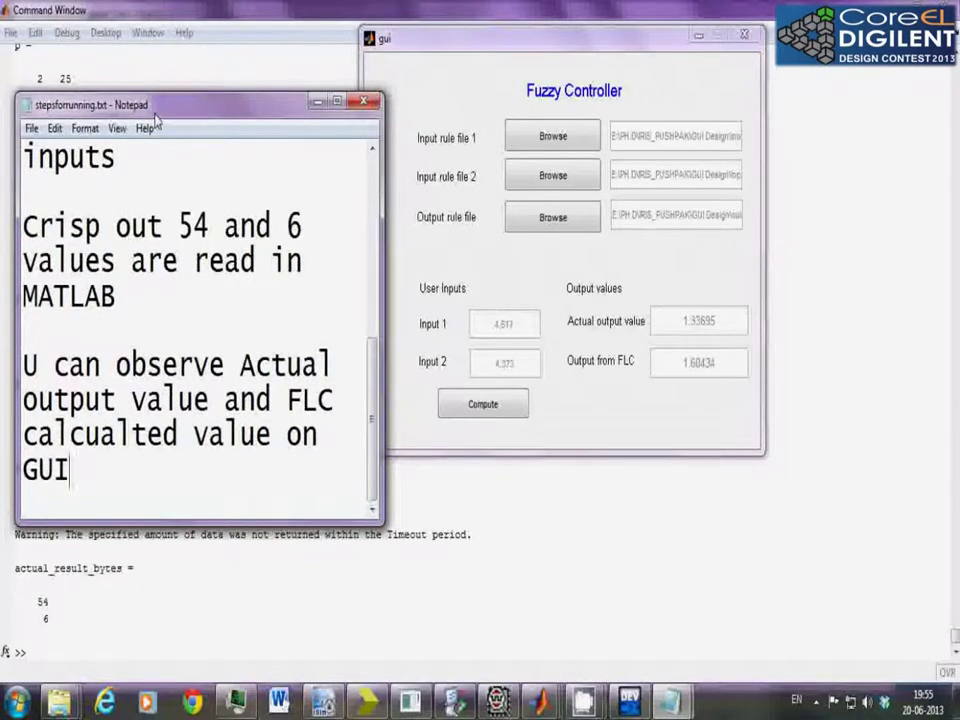
Add the closing line "THATS IT END OF PROJECT GA-FLC" below the GUI note in stepsforrunning.txt, separated by a blank line
{"action": "mouse_move", "coordinate": [583, 700]}
{"action": "left_click", "coordinate": [705, 628]}
{"action": "left_click", "coordinate": [332, 450]}
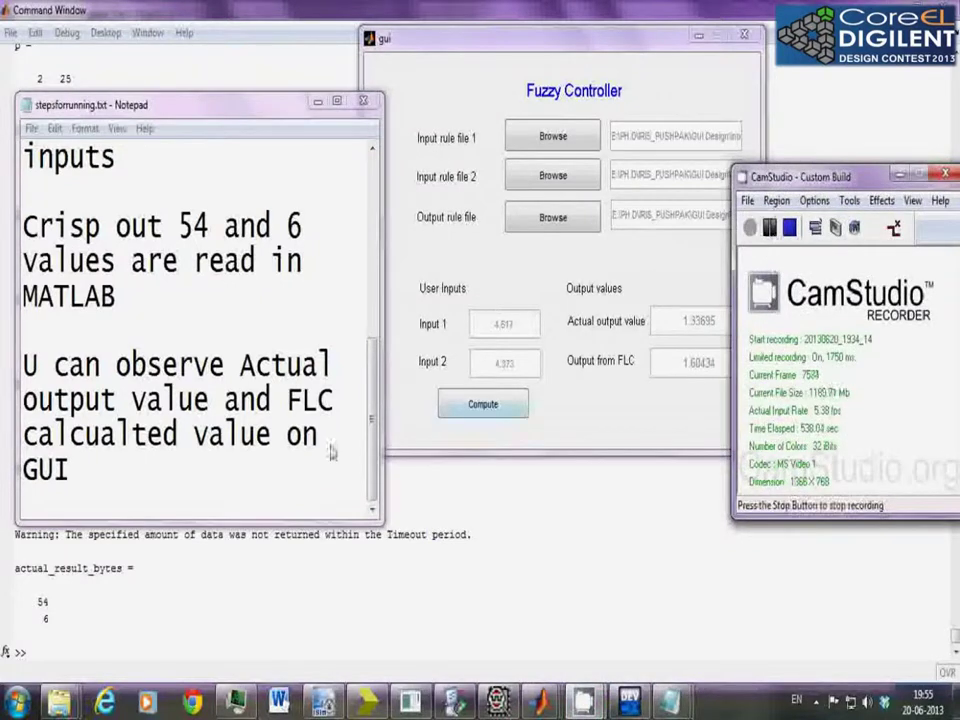
{"action": "key", "text": "Return"}
{"action": "key", "text": "Return"}
{"action": "type", "text": "THAT"}
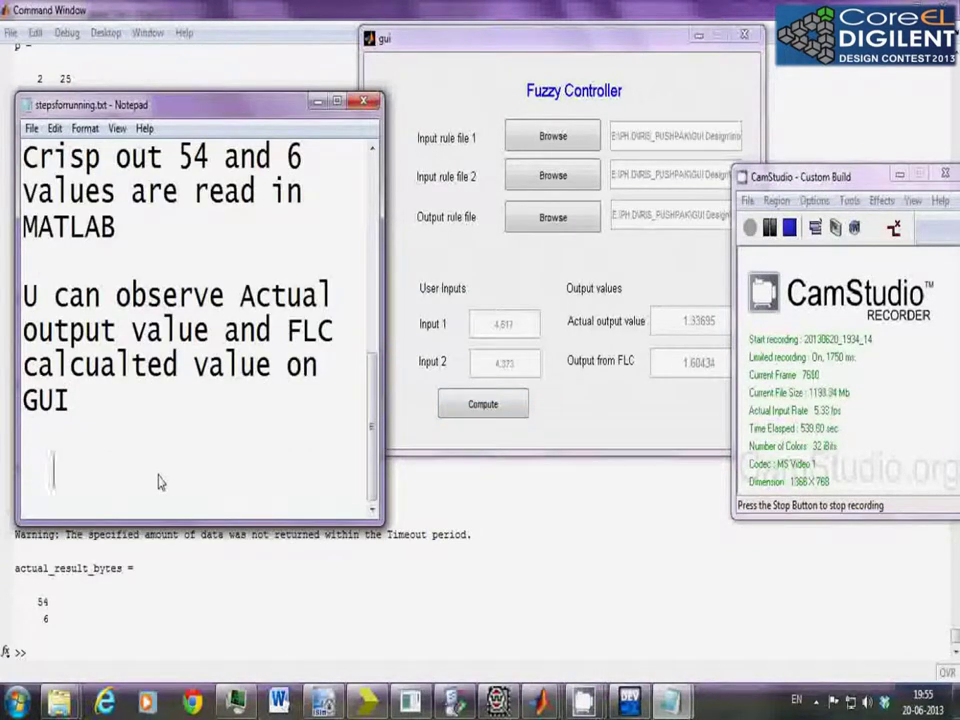
{"action": "type", "text": "S "}
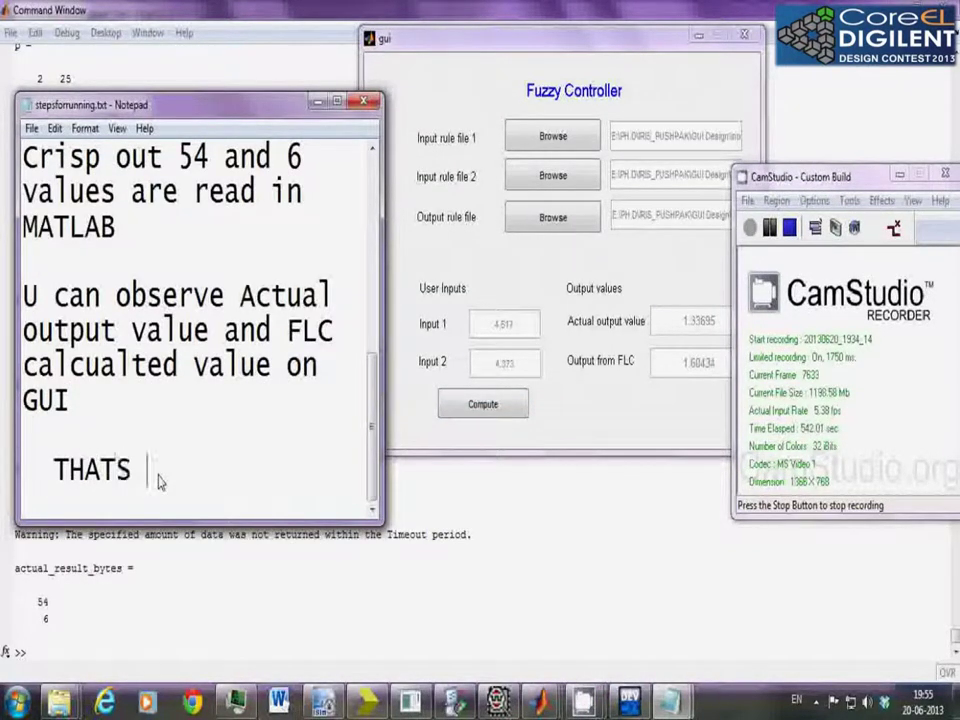
{"action": "type", "text": "IT END "}
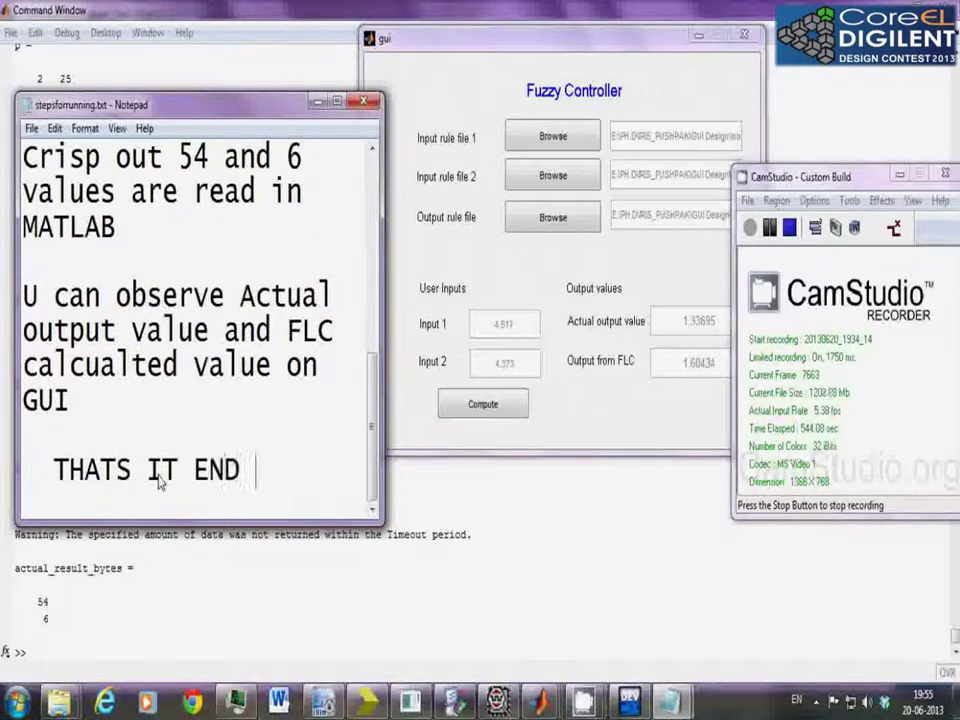
{"action": "type", "text": "OF P"}
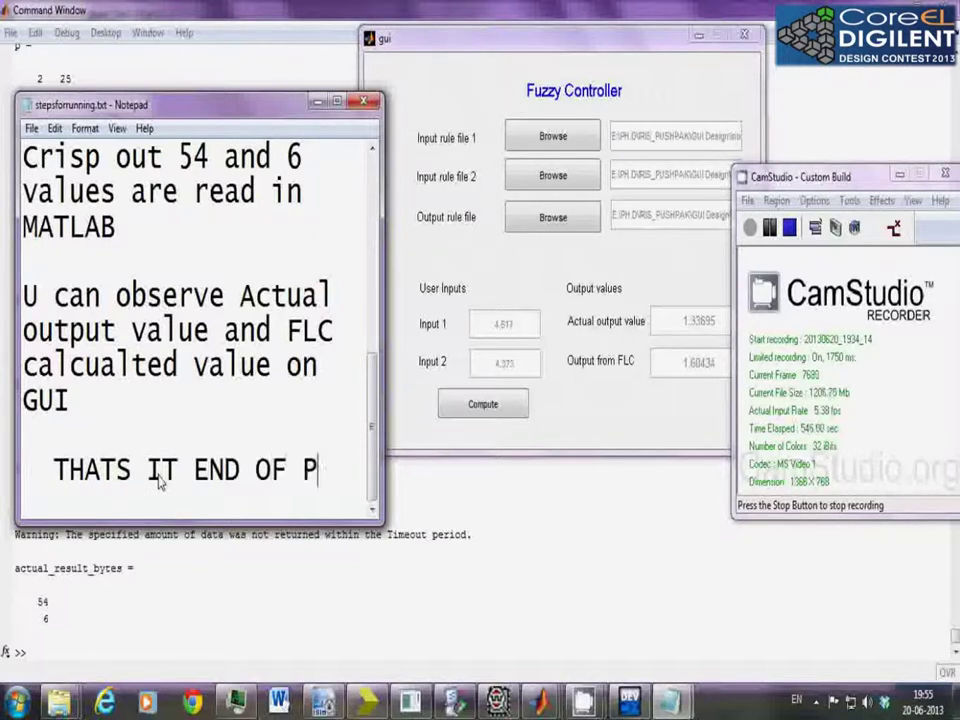
{"action": "type", "text": "ROJEC"}
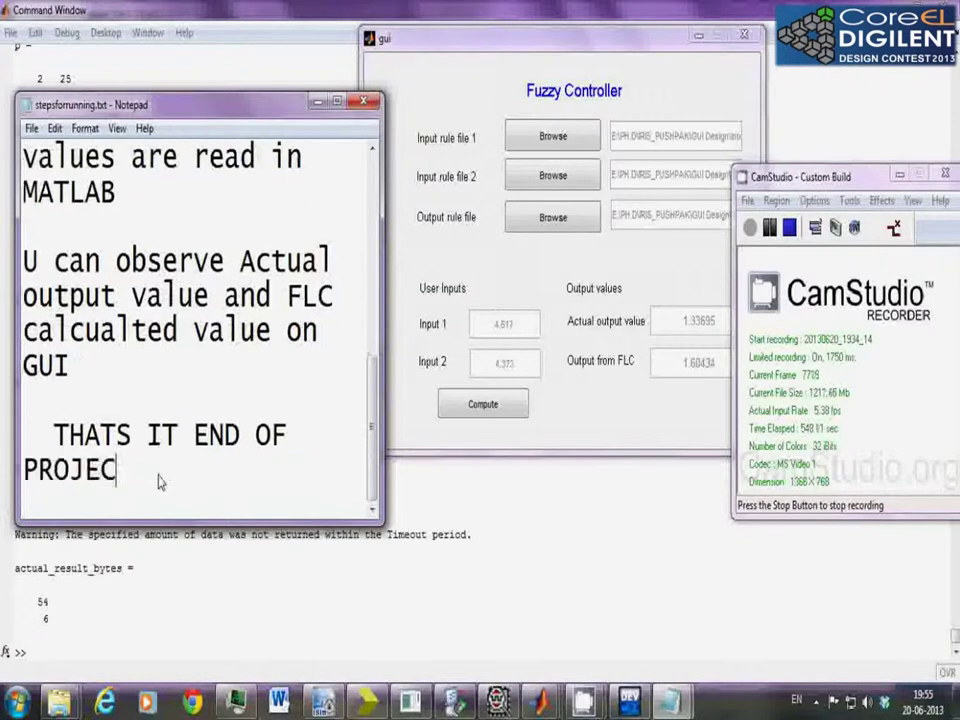
{"action": "type", "text": "T G"}
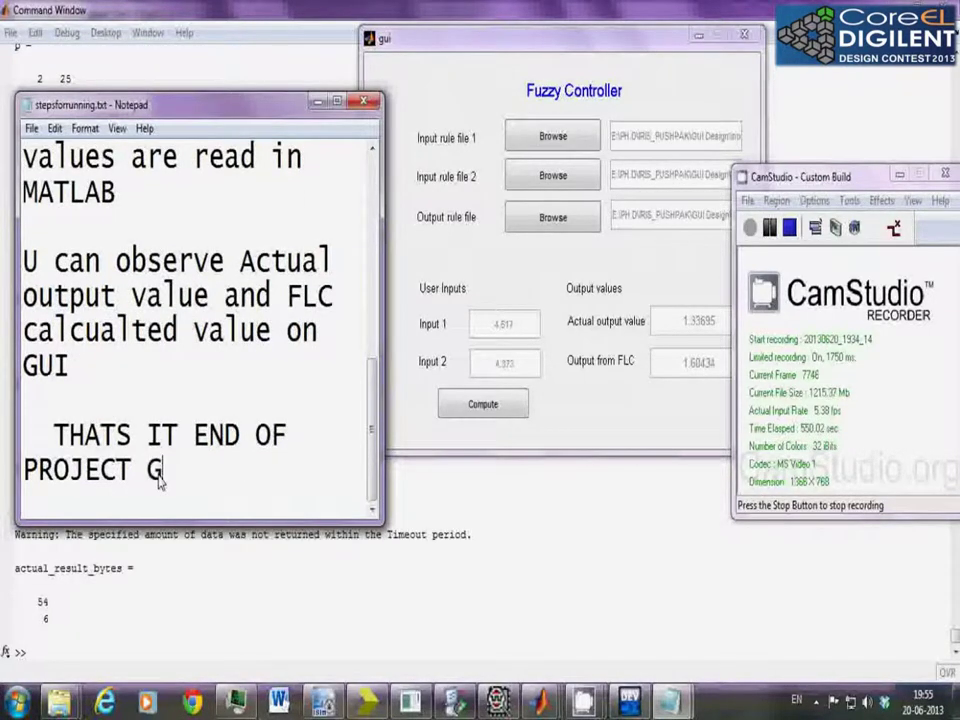
{"action": "type", "text": "A-FLC"}
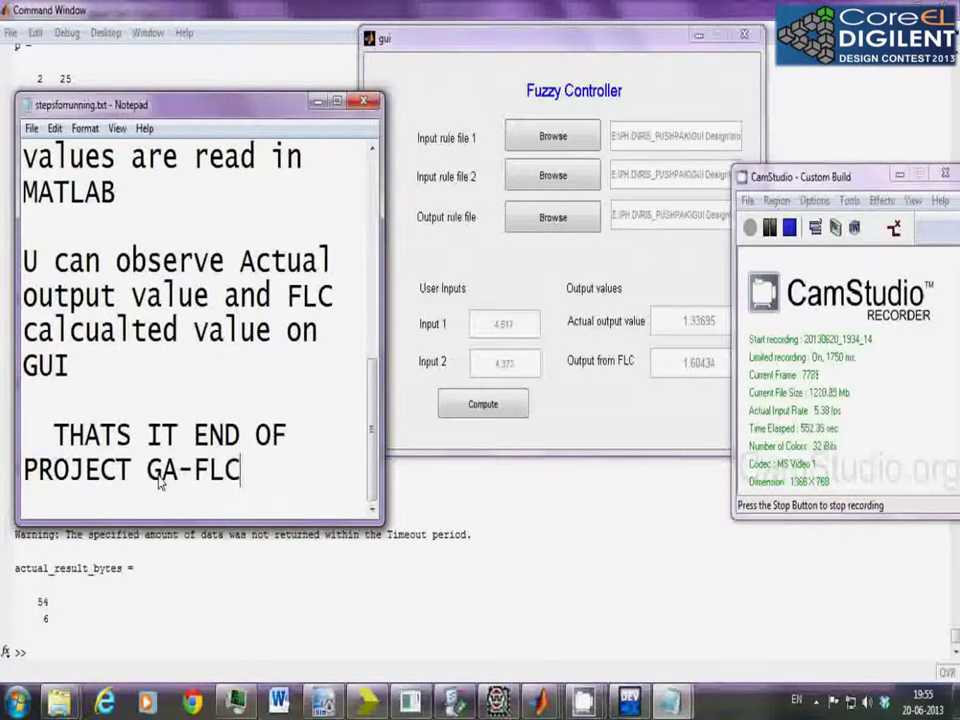
End the notes with "THANKS" on its own line, after a blank line below the end-of-project text
{"action": "key", "text": "Return"}
{"action": "key", "text": "Return"}
{"action": "type", "text": "THA"}
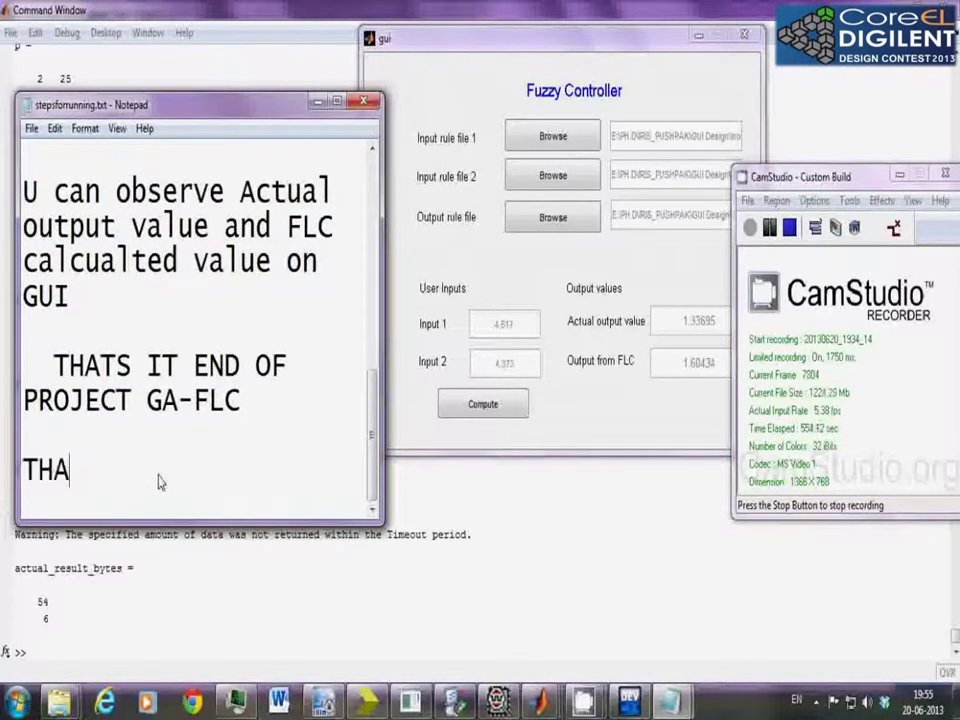
{"action": "type", "text": "NKS"}
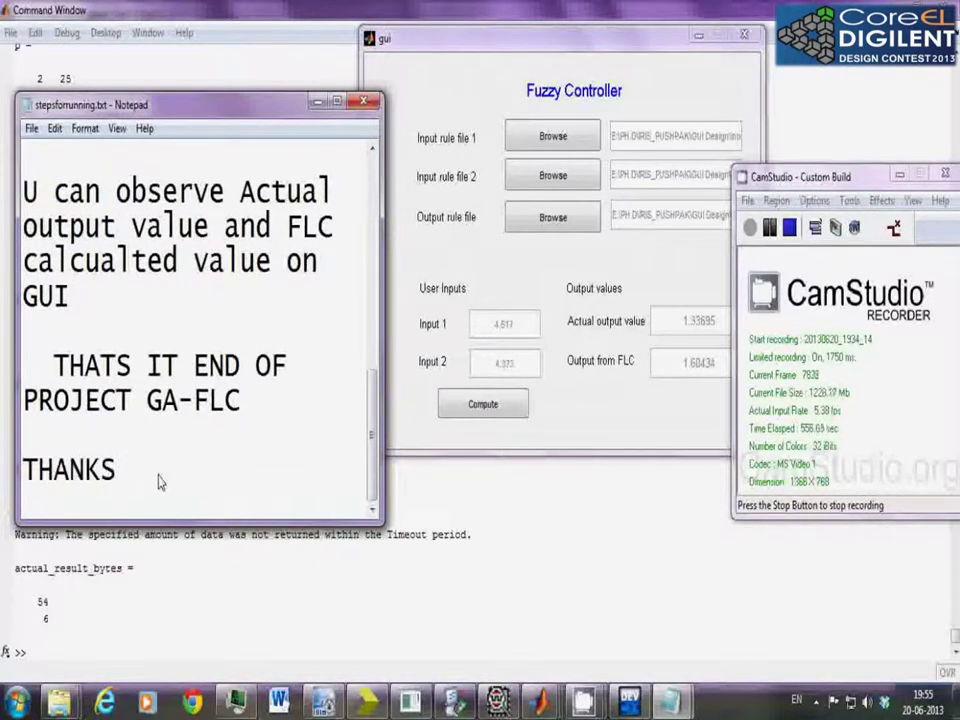